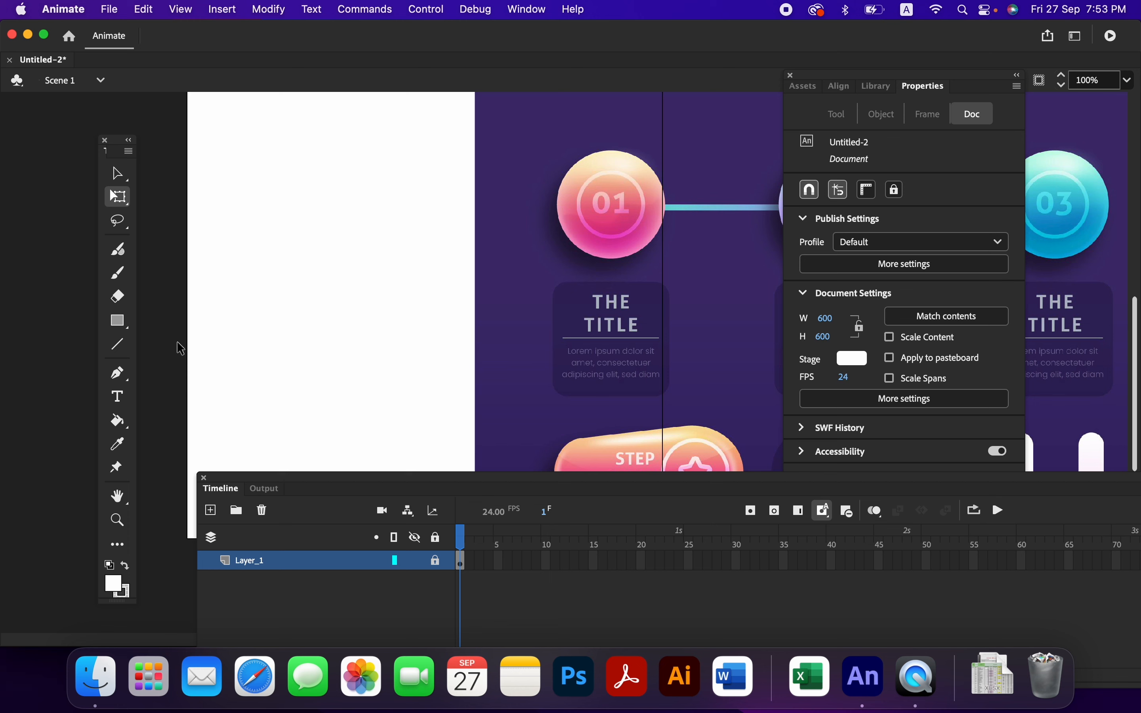
# Rename Layer_1 as "template".
pyautogui.click(118, 321)
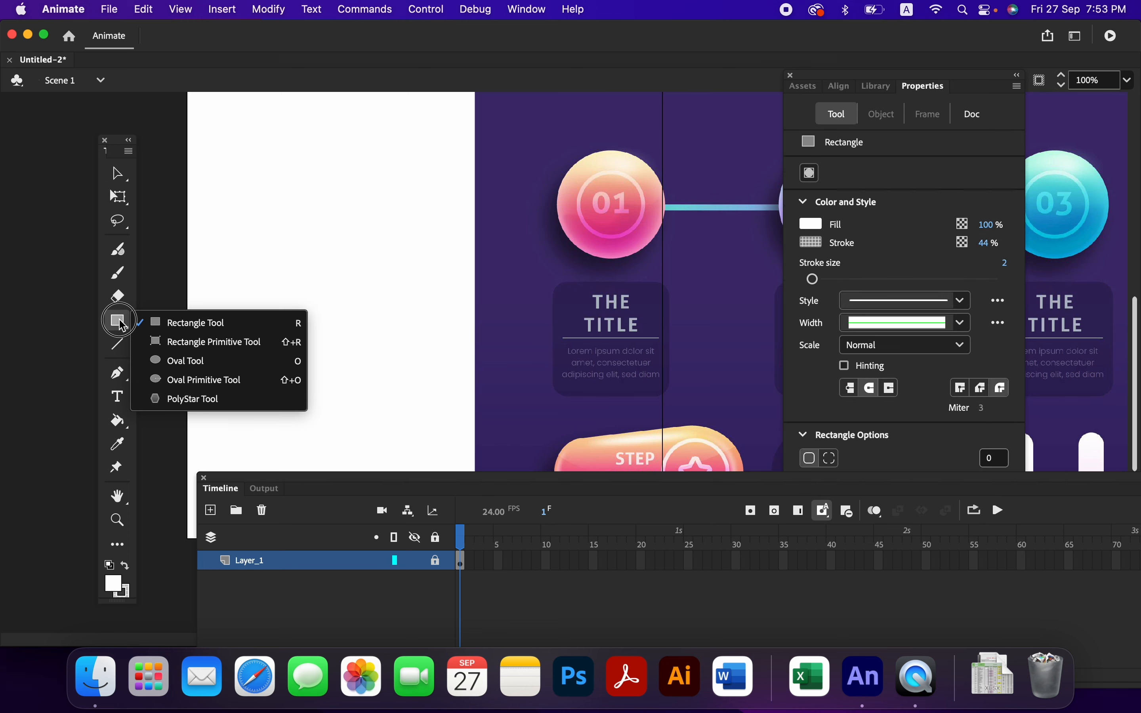
pyautogui.click(185, 361)
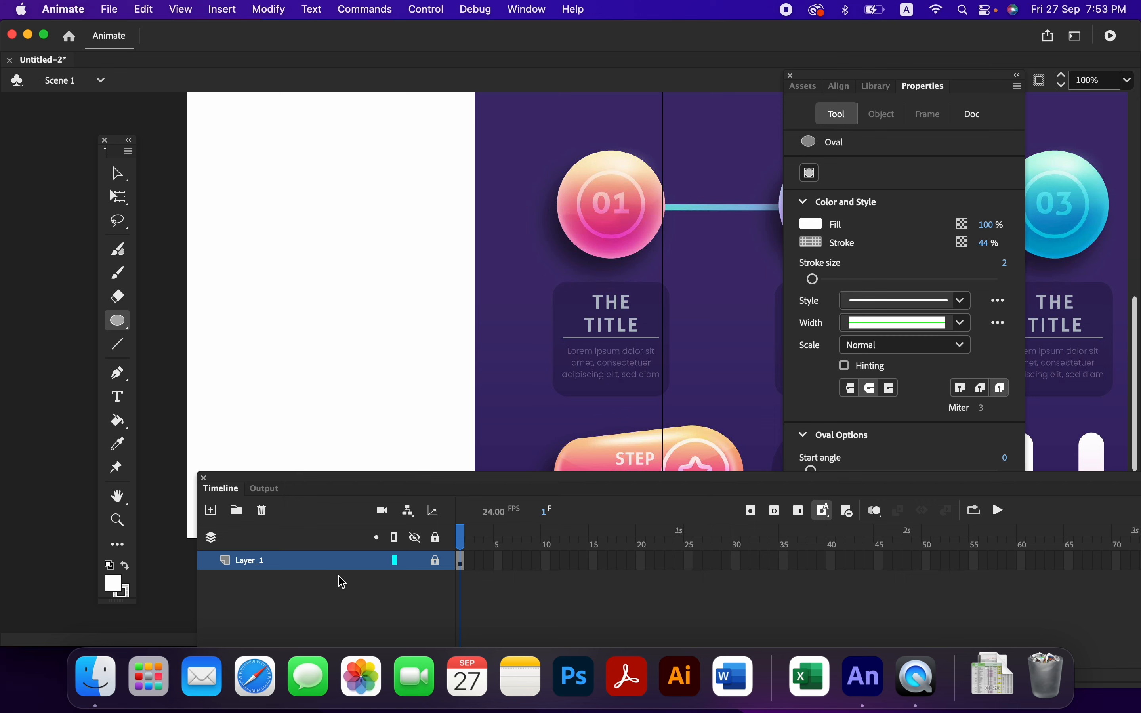
pyautogui.doubleClick(255, 563)
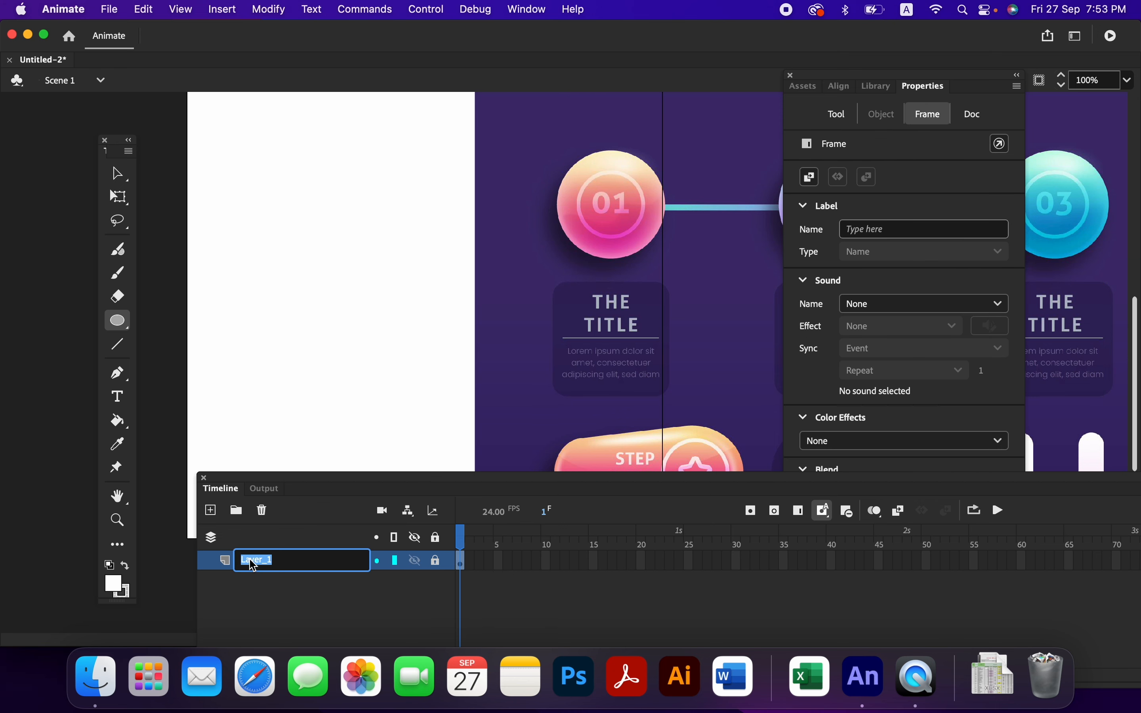
pyautogui.write('template')
pyautogui.press('Return')
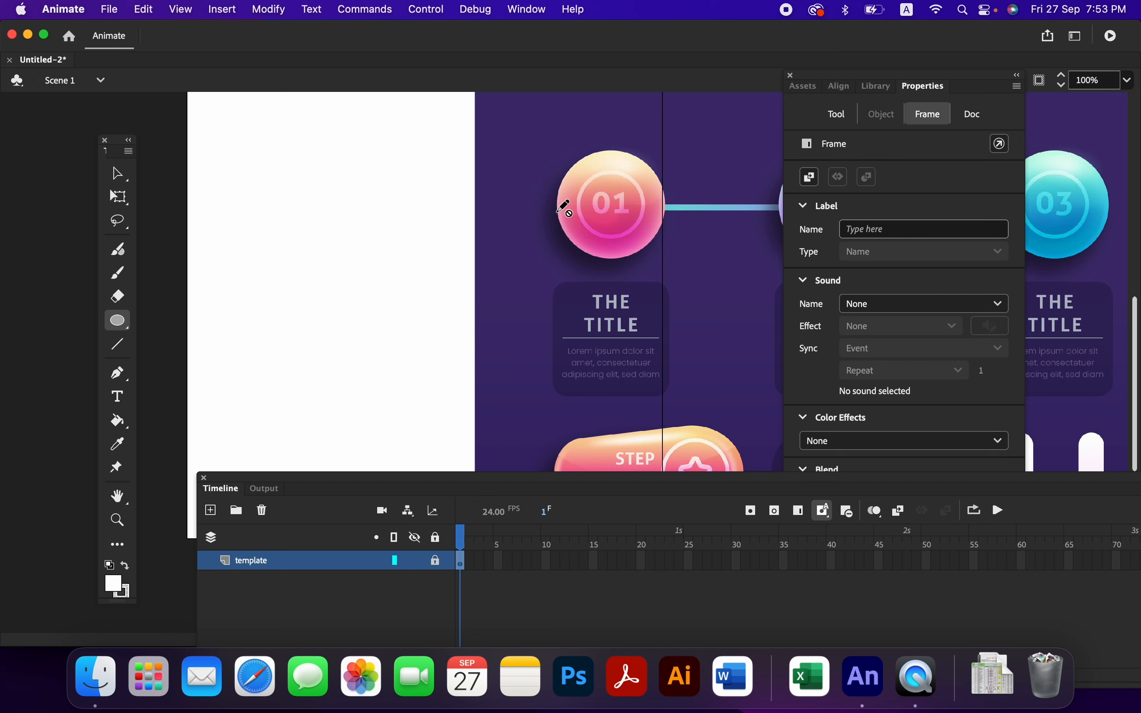
# Add a new layer named "icon" above the template layer and choose the Oval tool.
pyautogui.click(210, 510)
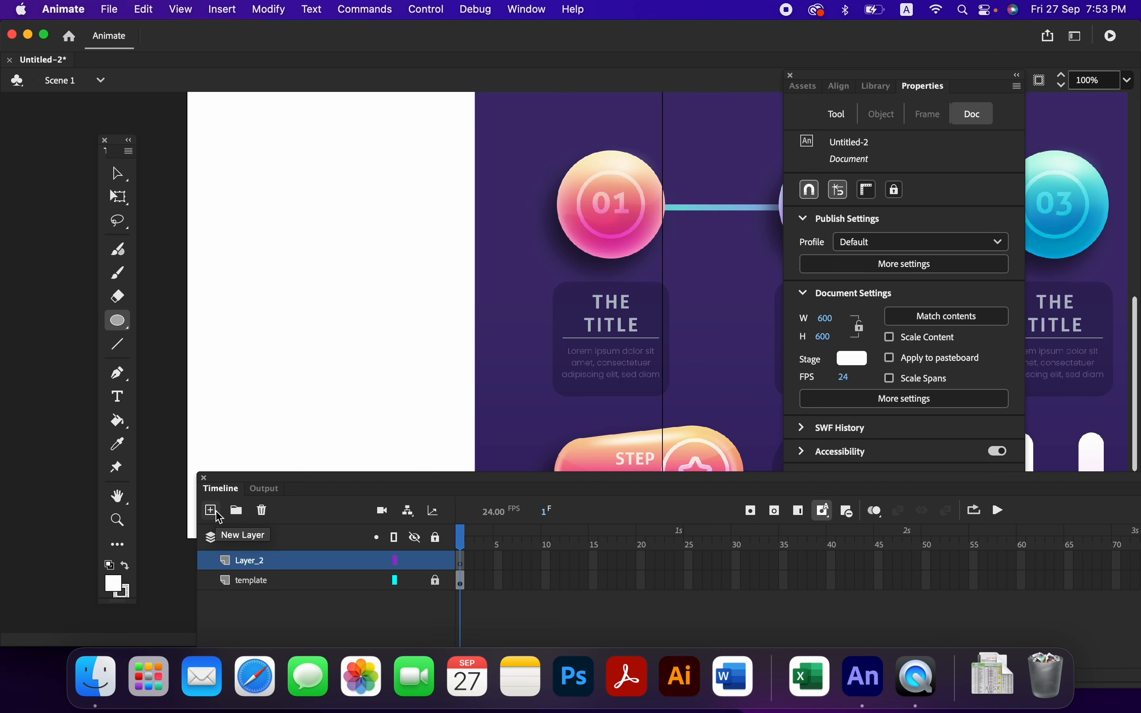
pyautogui.doubleClick(254, 564)
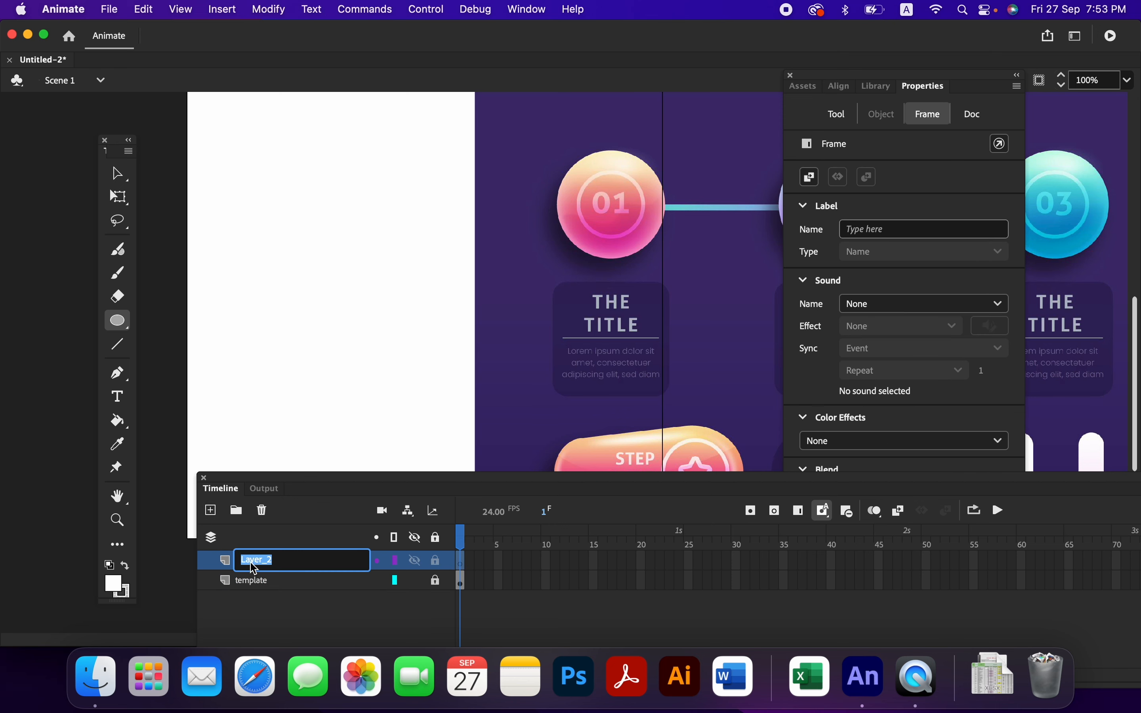
pyautogui.write('icon')
pyautogui.press('Return')
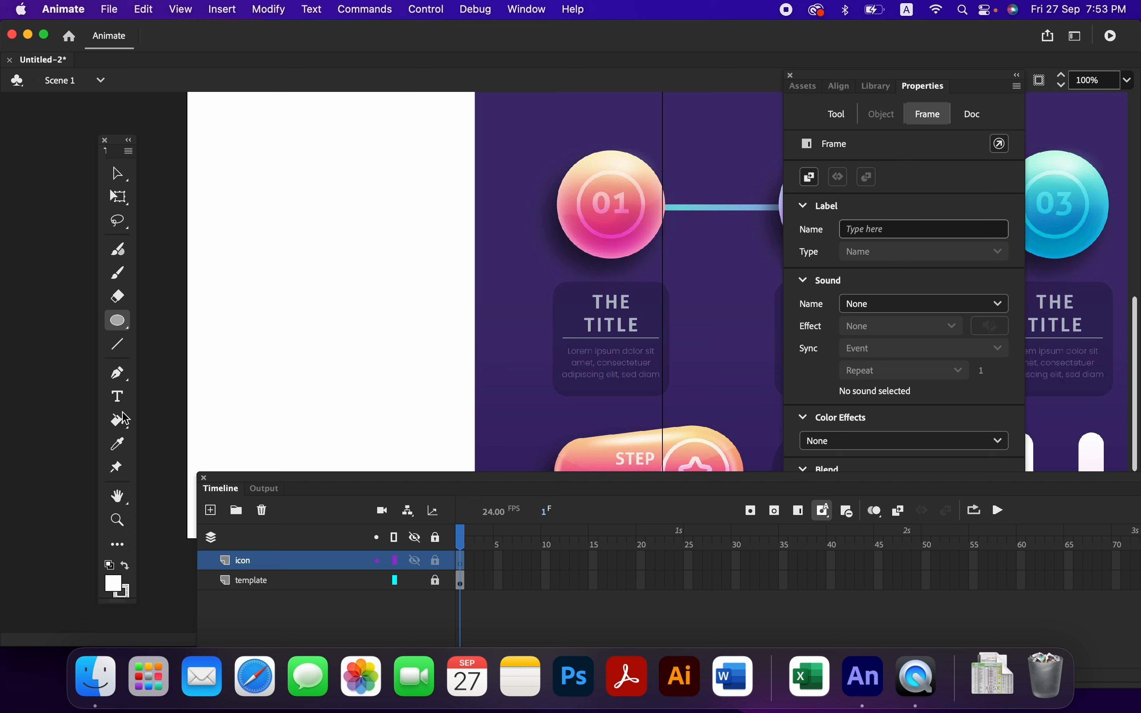
pyautogui.click(128, 327)
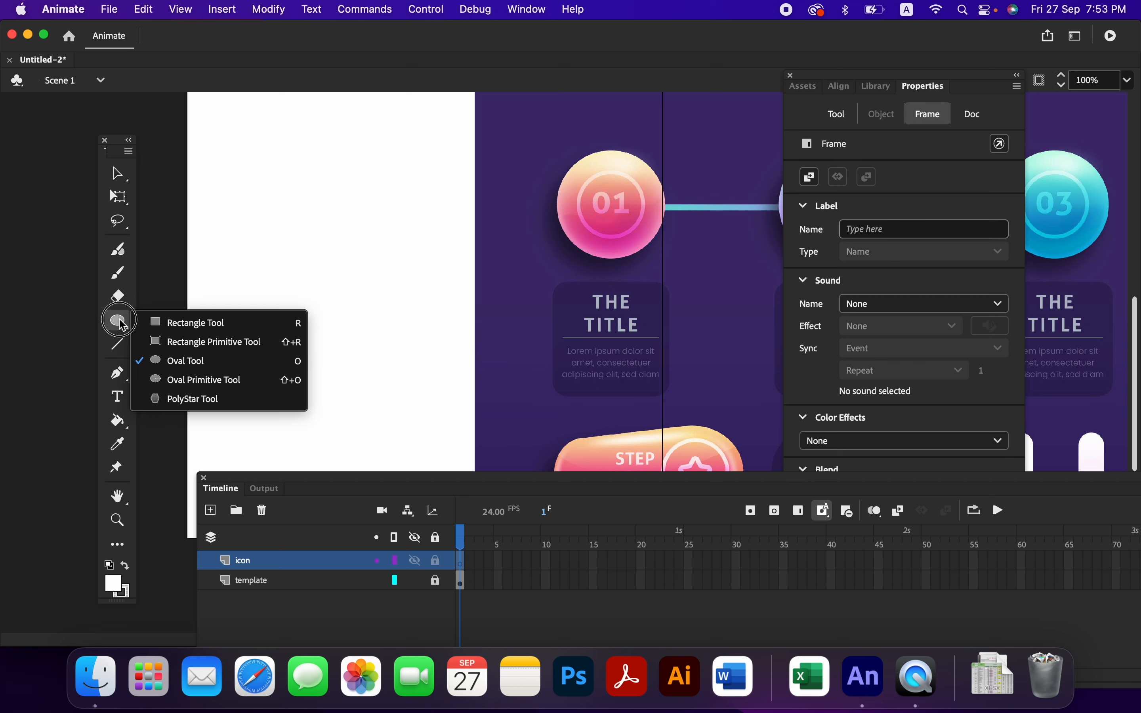
pyautogui.click(184, 361)
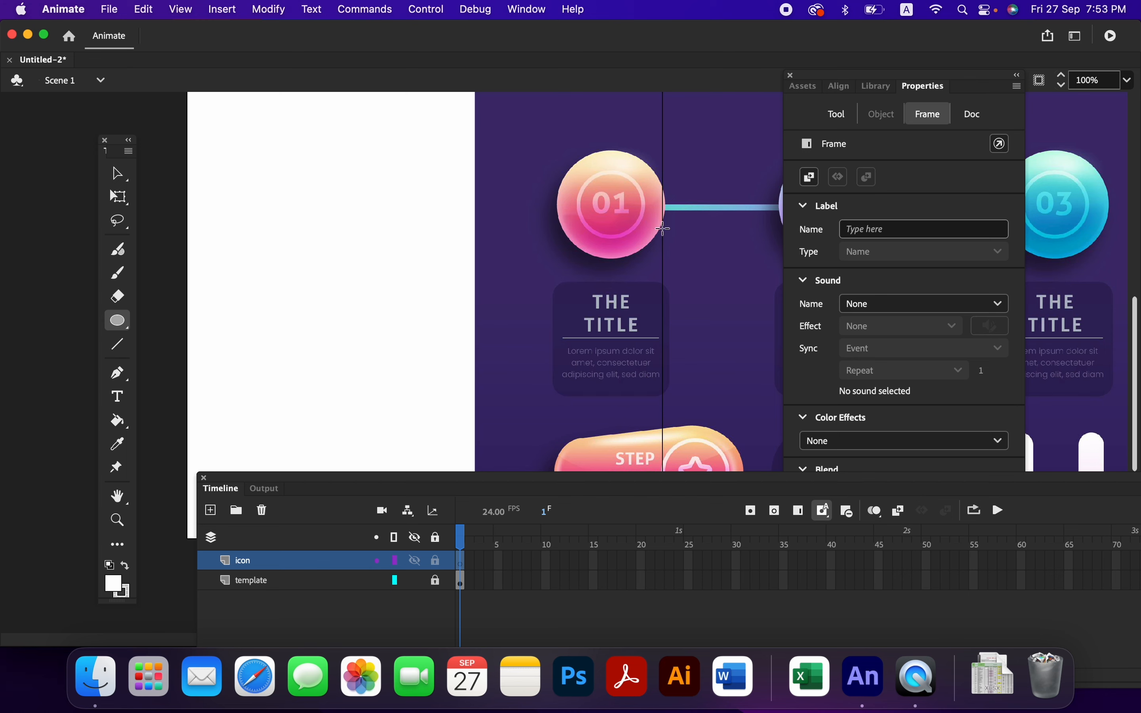
# Set the template layer's visibility to 23% opacity in its layer properties.
pyautogui.click(283, 584)
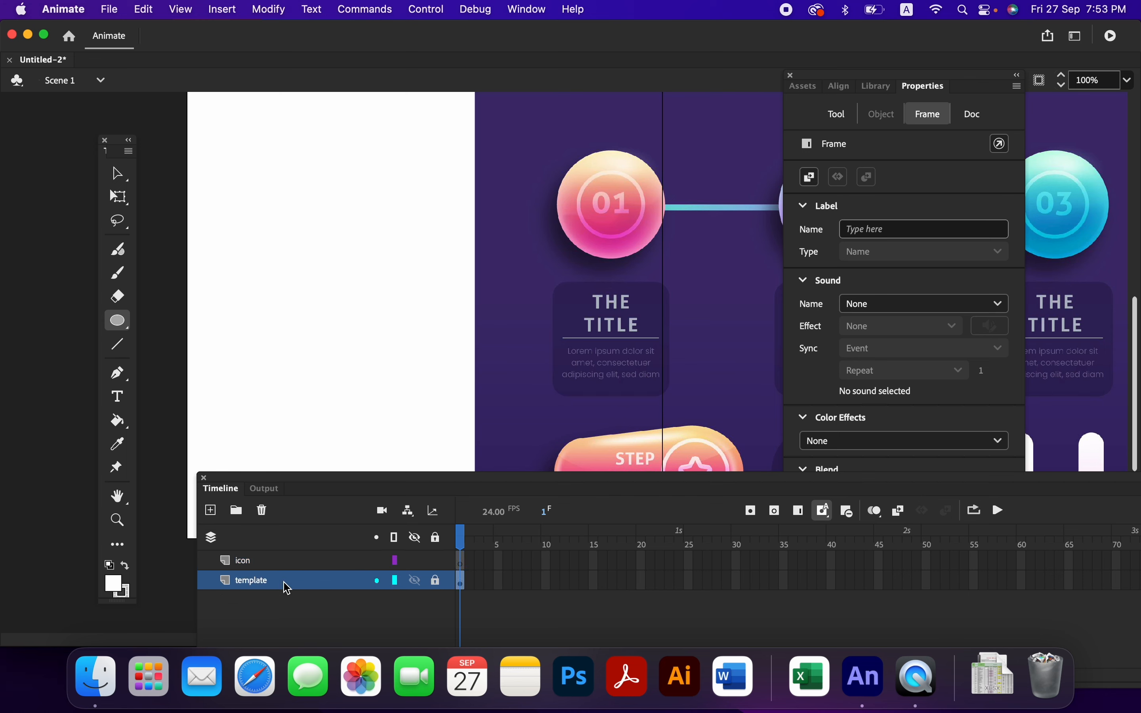
pyautogui.rightClick(283, 584)
pyautogui.click(316, 630)
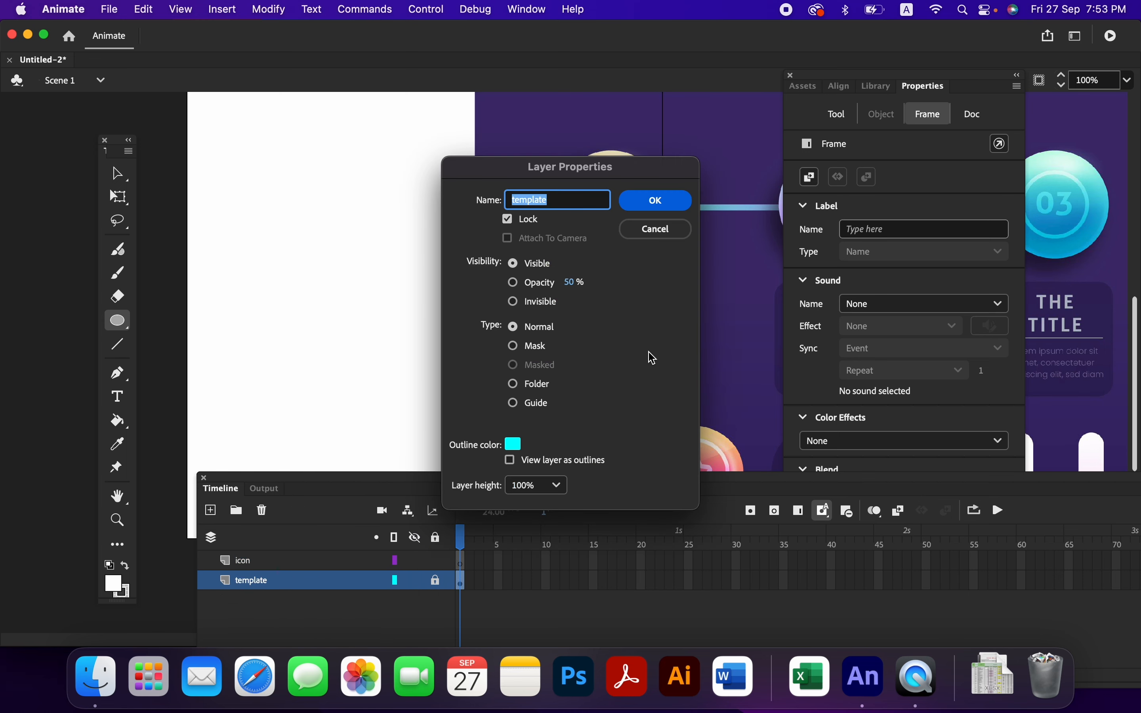
pyautogui.click(578, 282)
pyautogui.moveTo(578, 283)
pyautogui.mouseDown()
pyautogui.moveTo(545, 283)
pyautogui.moveTo(559, 281)
pyautogui.mouseUp()
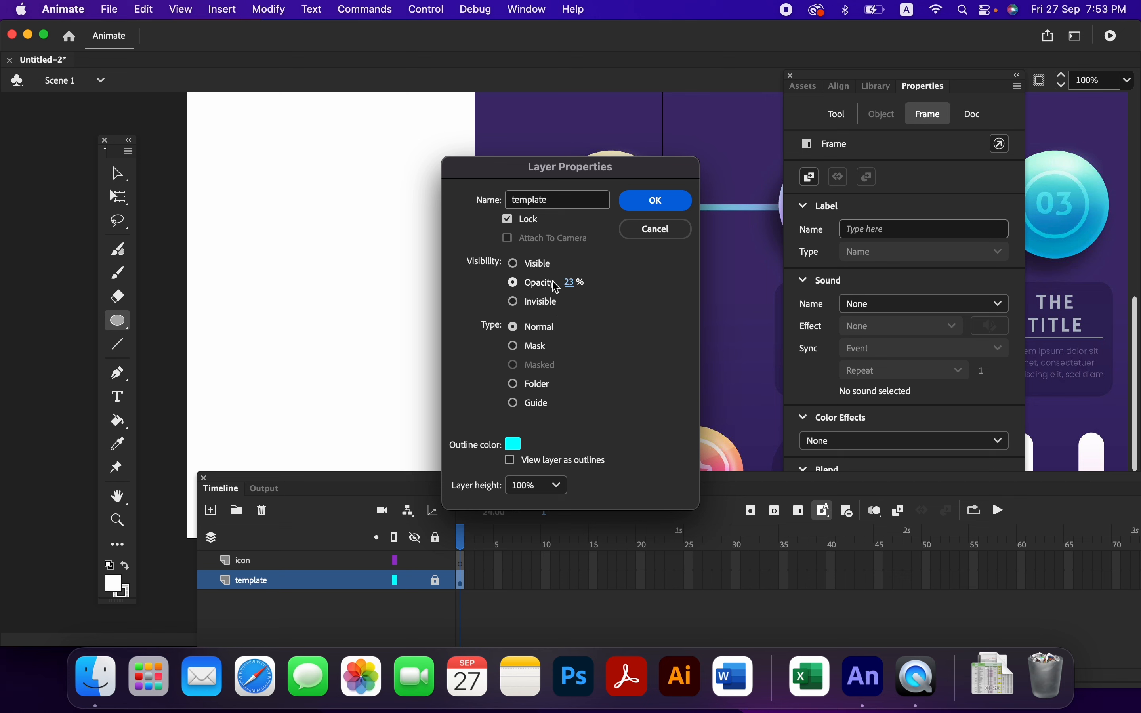
pyautogui.click(672, 208)
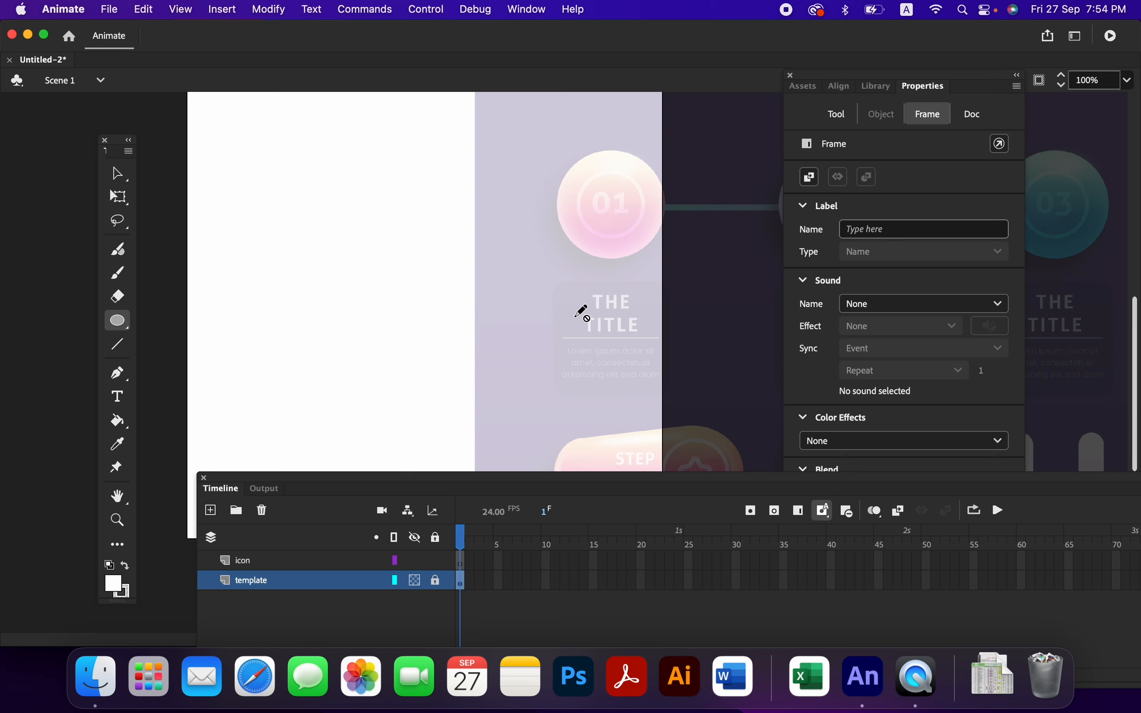
# Unlock the template layer, move its bitmap slightly left to about X 343, and lock the layer again.
pyautogui.click(436, 580)
pyautogui.click(117, 173)
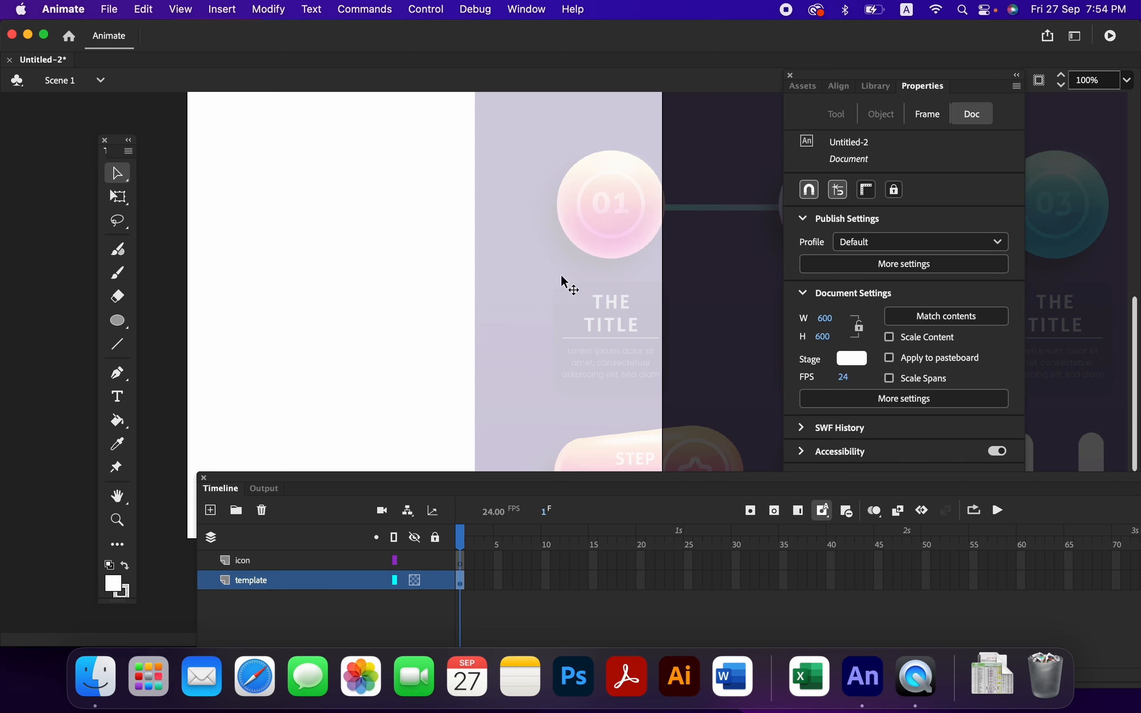
pyautogui.moveTo(564, 278); pyautogui.dragTo(554, 278)
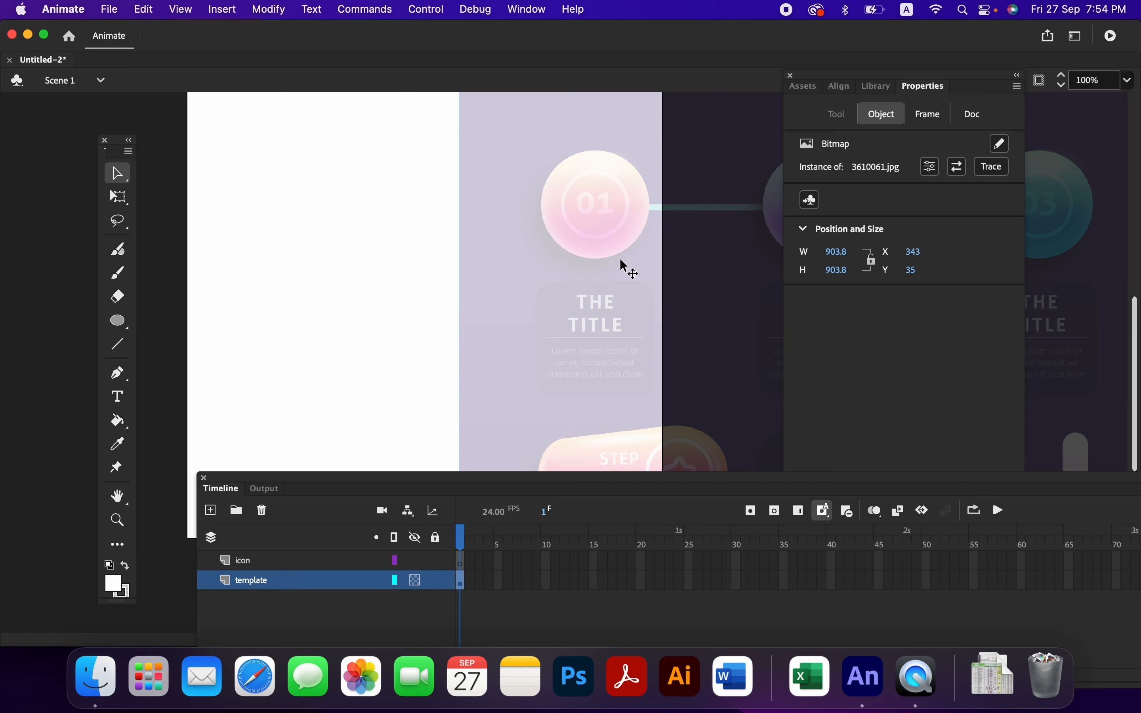
pyautogui.click(436, 580)
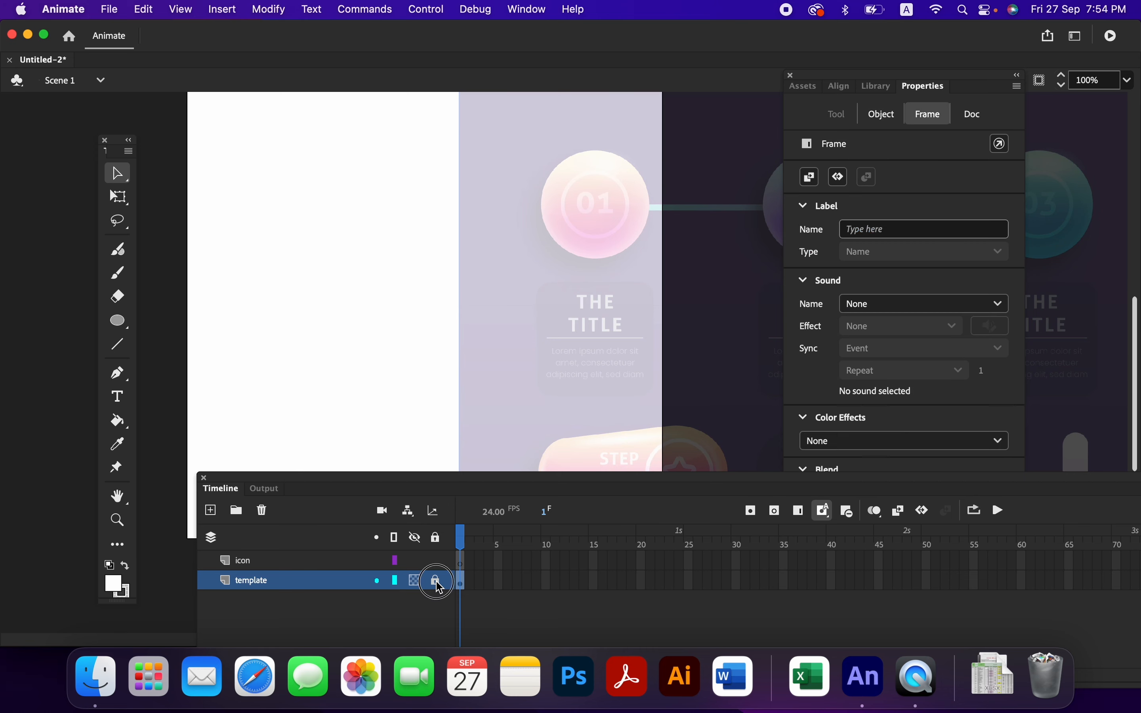
# On the icon layer, draw a circle about 130 px wide over the 01 button, with white fill and a pink stroke at 100% alpha.
pyautogui.click(258, 561)
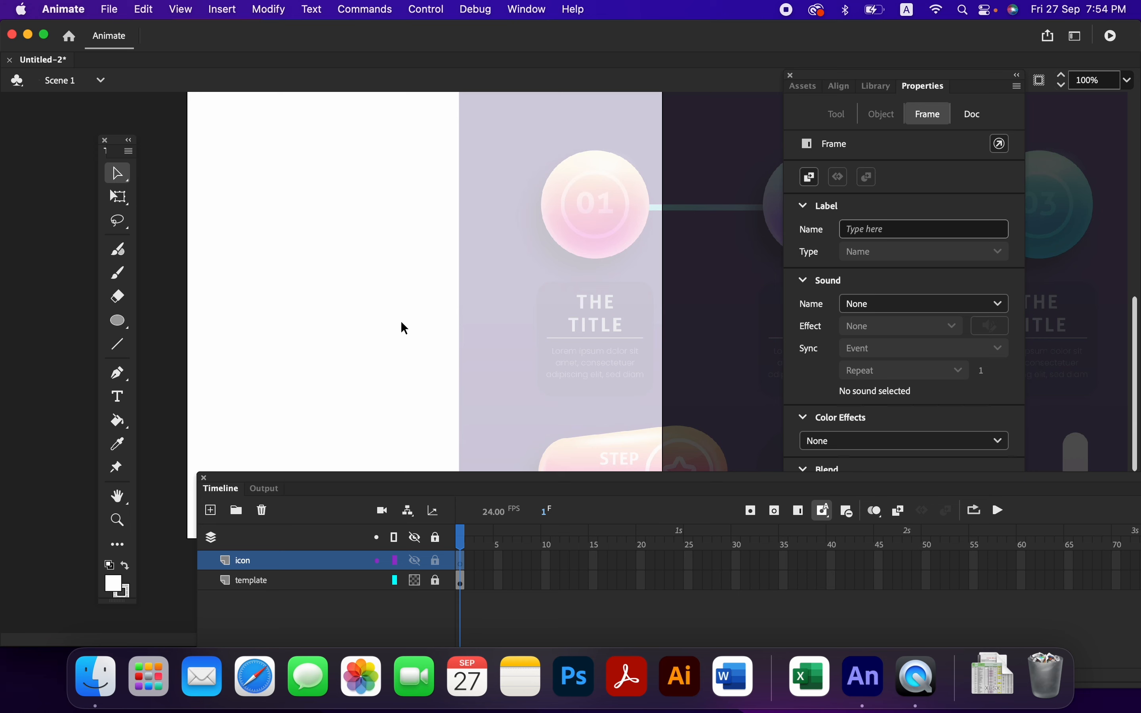
pyautogui.press('super+equal')
pyautogui.moveTo(688, 203); pyautogui.dragTo(257, 438)
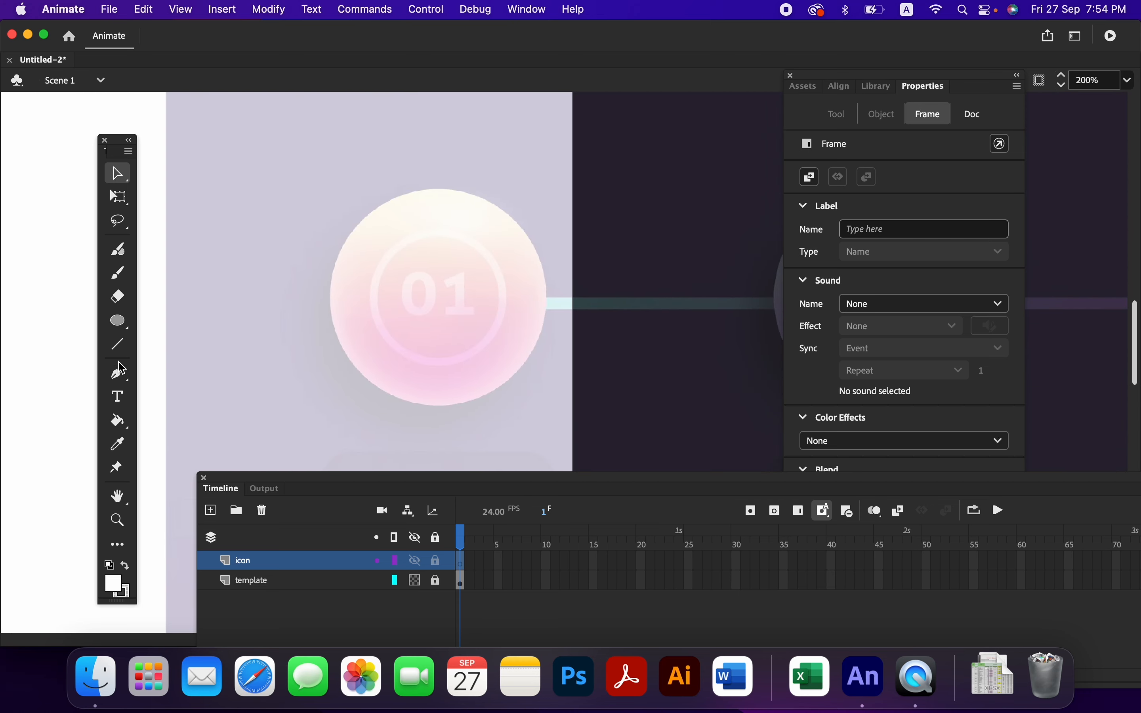
pyautogui.click(118, 321)
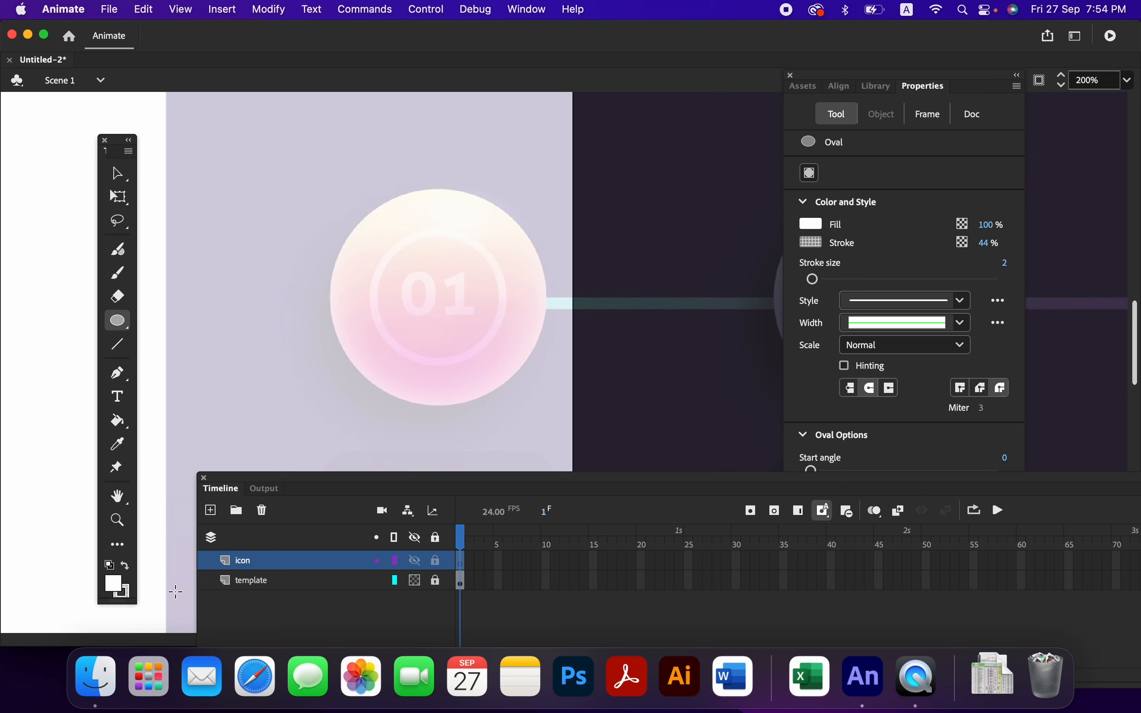
pyautogui.click(121, 590)
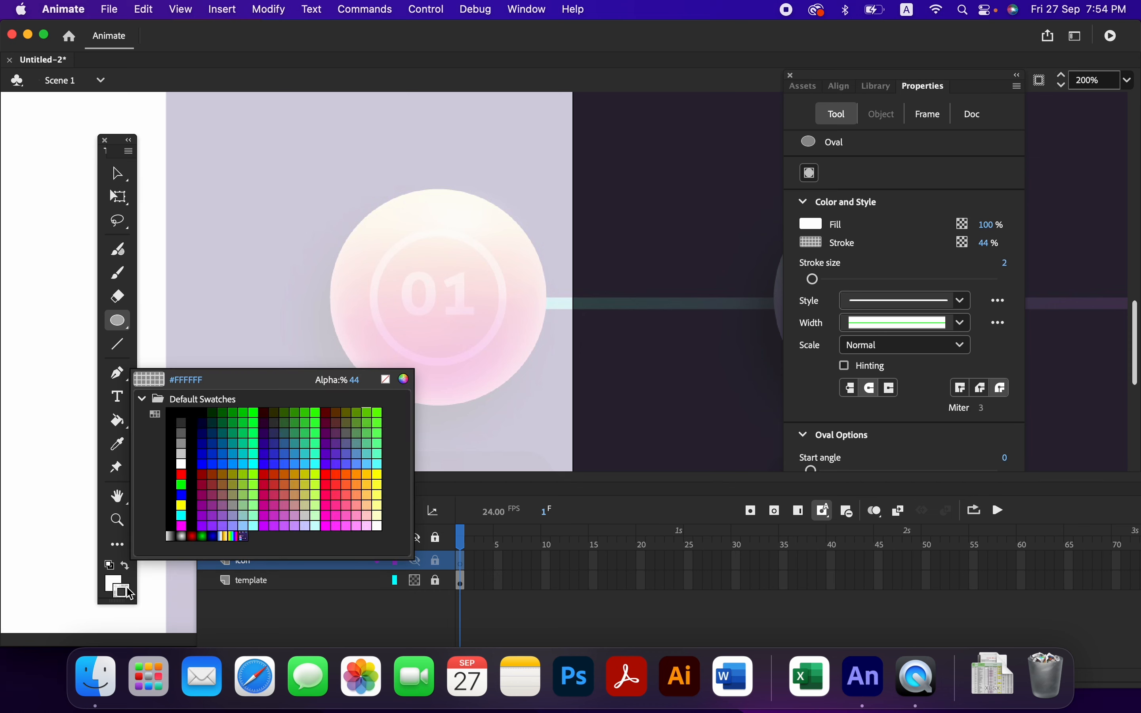
pyautogui.click(341, 506)
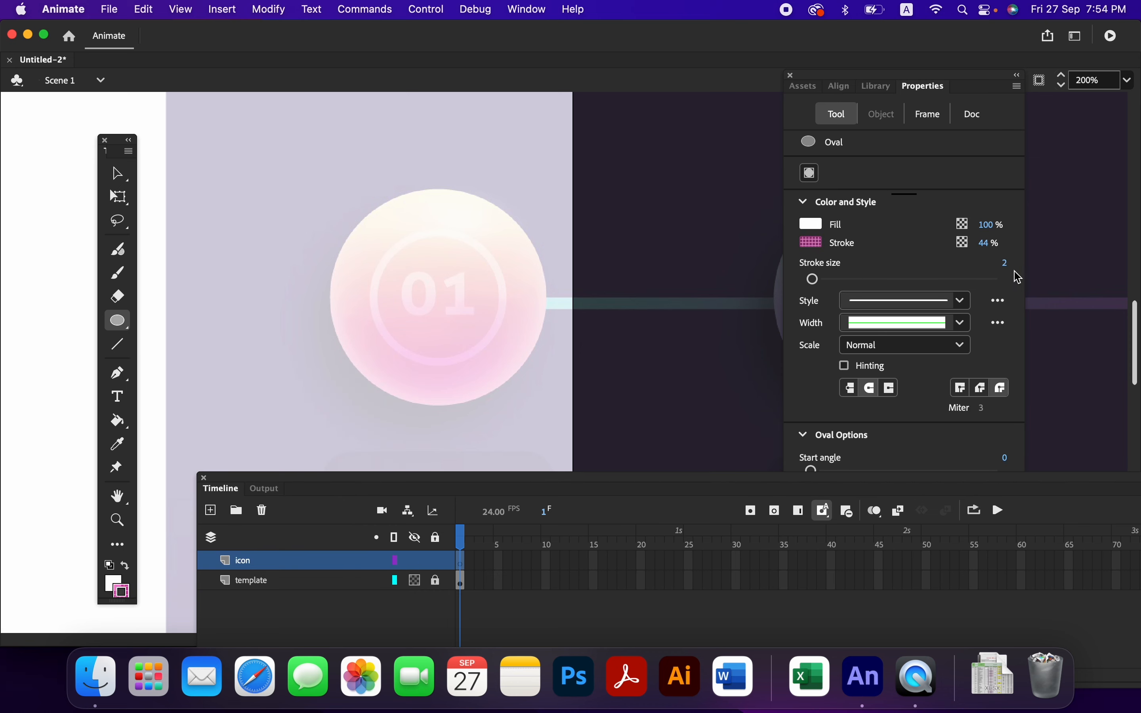
pyautogui.moveTo(988, 243); pyautogui.dragTo(1048, 247)
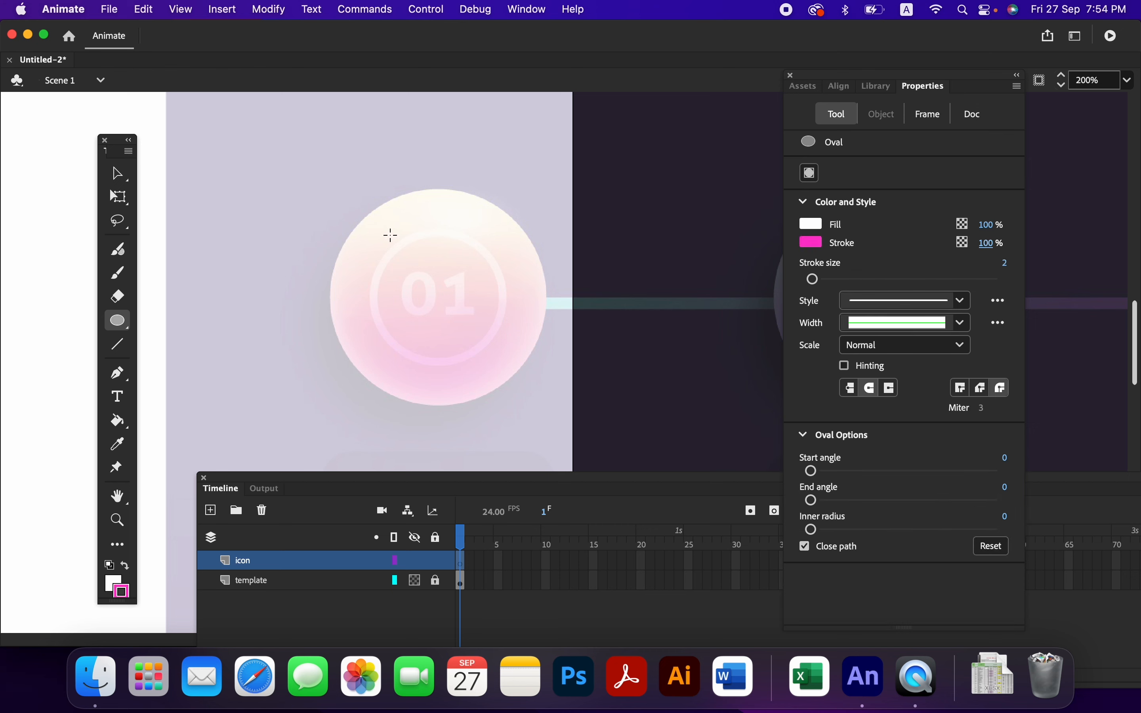
pyautogui.moveTo(347, 206); pyautogui.dragTo(553, 359)
# Set the circle's white fill to 56% alpha.
pyautogui.click(117, 173)
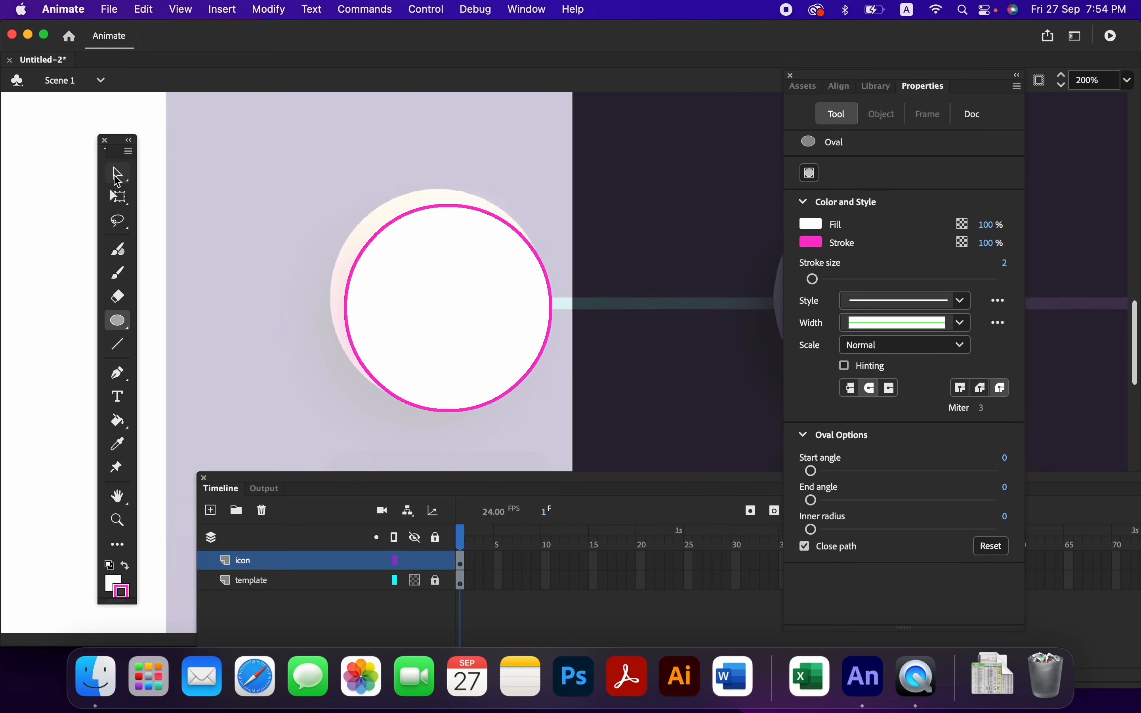
pyautogui.click(440, 280)
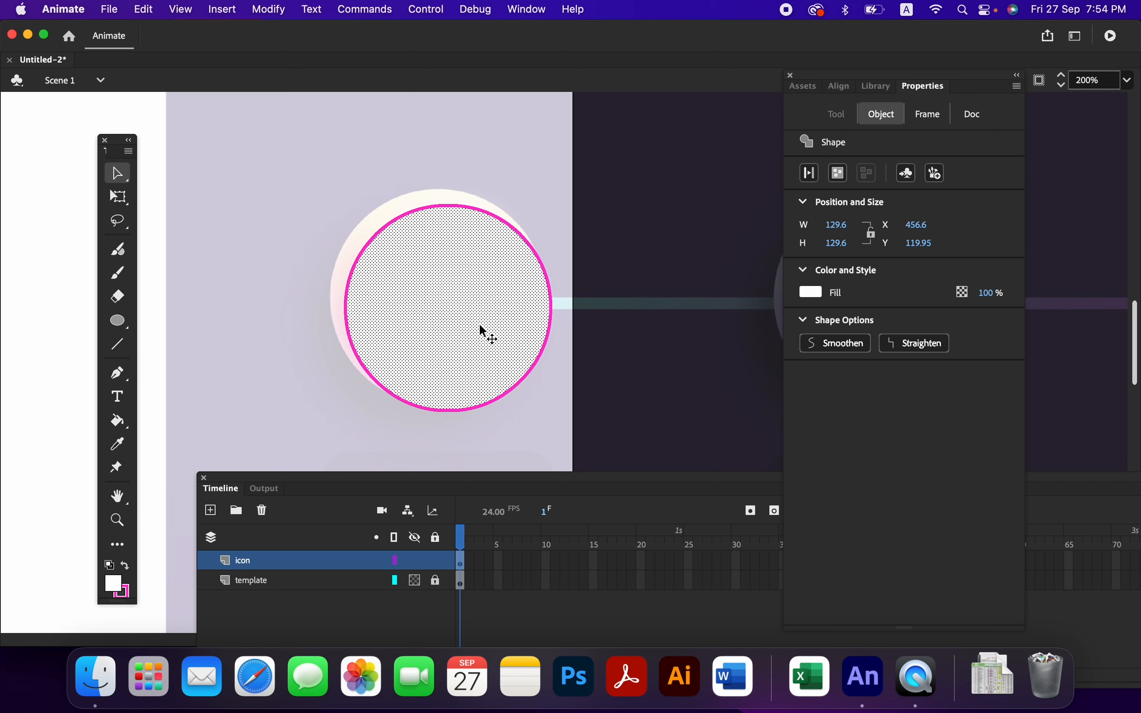
pyautogui.moveTo(992, 294); pyautogui.dragTo(962, 300)
pyautogui.click(518, 178)
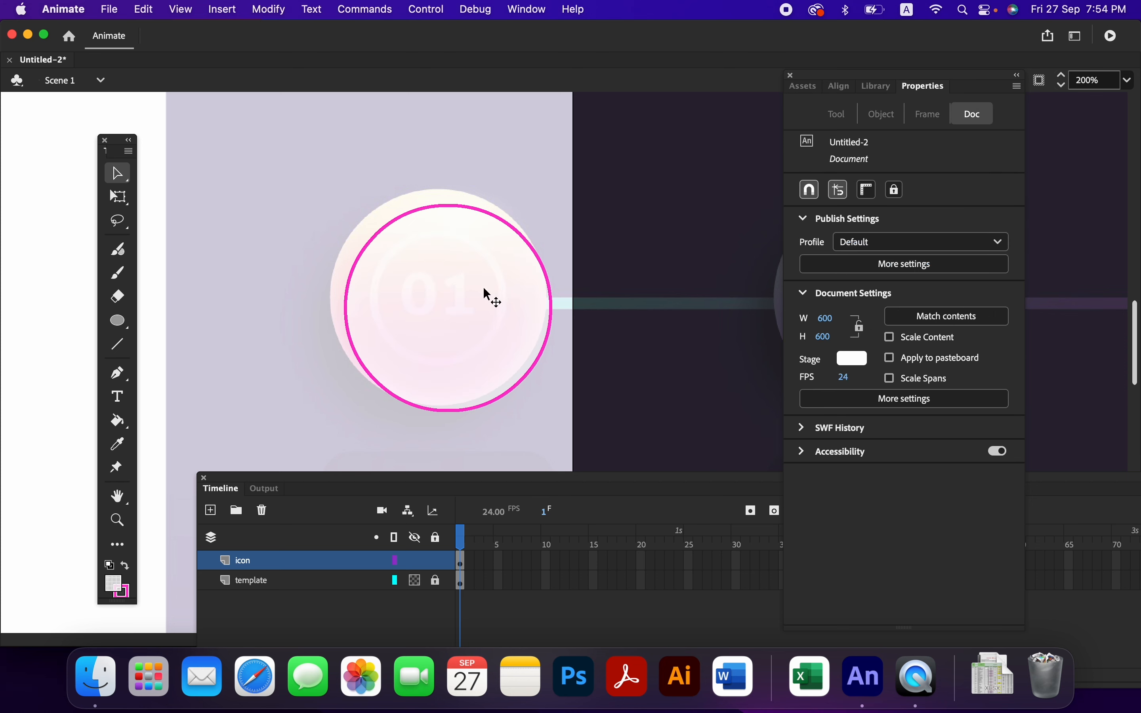
# Move the circle's fill and outline together to X 450.6, Y 113.45, centred over the template's 01 button.
pyautogui.click(511, 297)
pyautogui.doubleClick(487, 212)
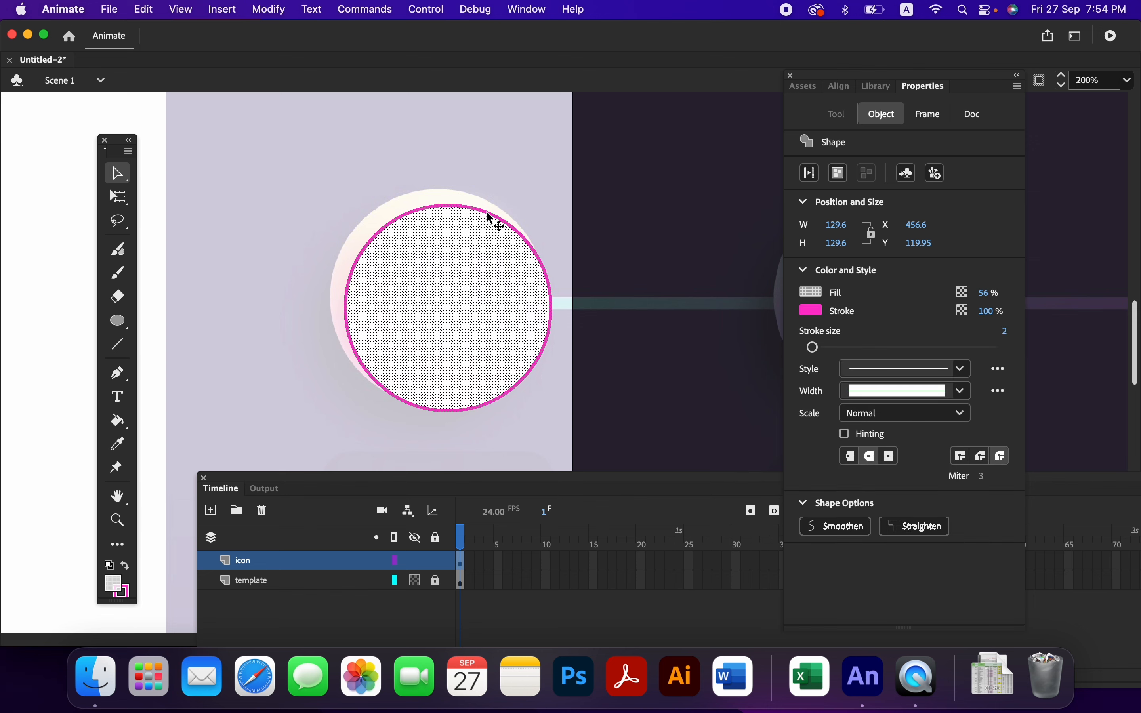
pyautogui.press('Up')
pyautogui.press('Up')
pyautogui.press('Up')
pyautogui.press('Up')
pyautogui.press('Up')
pyautogui.press('Up')
pyautogui.press('Up')
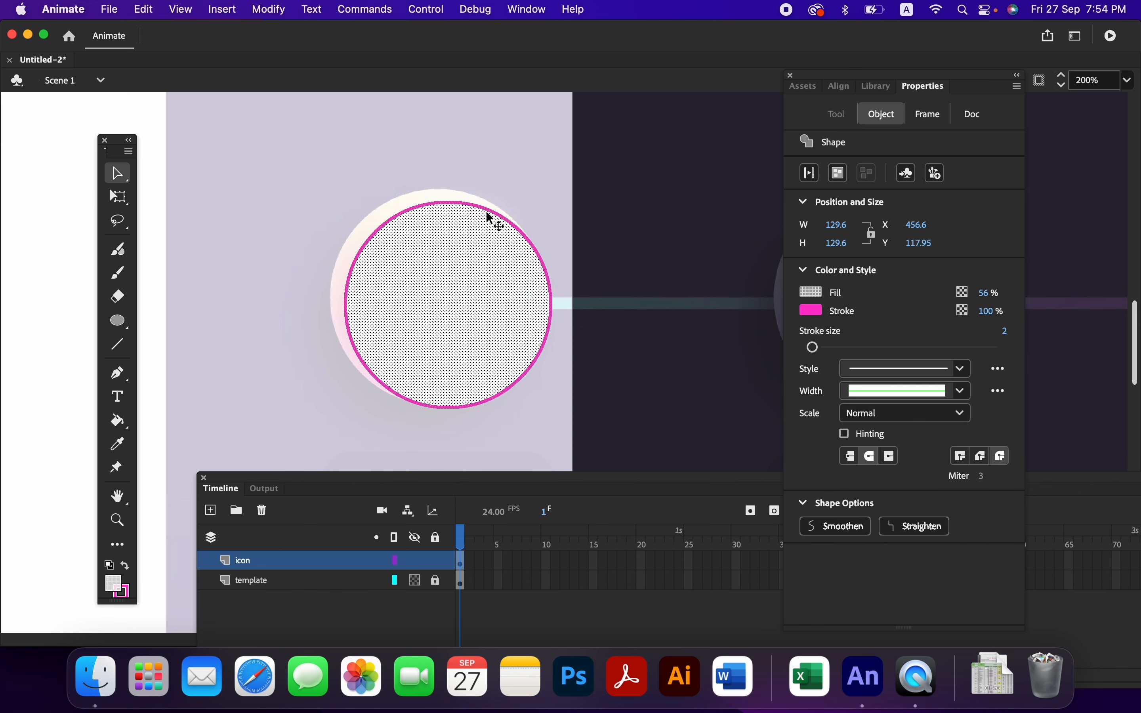
pyautogui.press('Up')
pyautogui.press('Up')
pyautogui.press('Up')
pyautogui.press('Up')
pyautogui.press('Up')
pyautogui.press('Up')
pyautogui.press('Up')
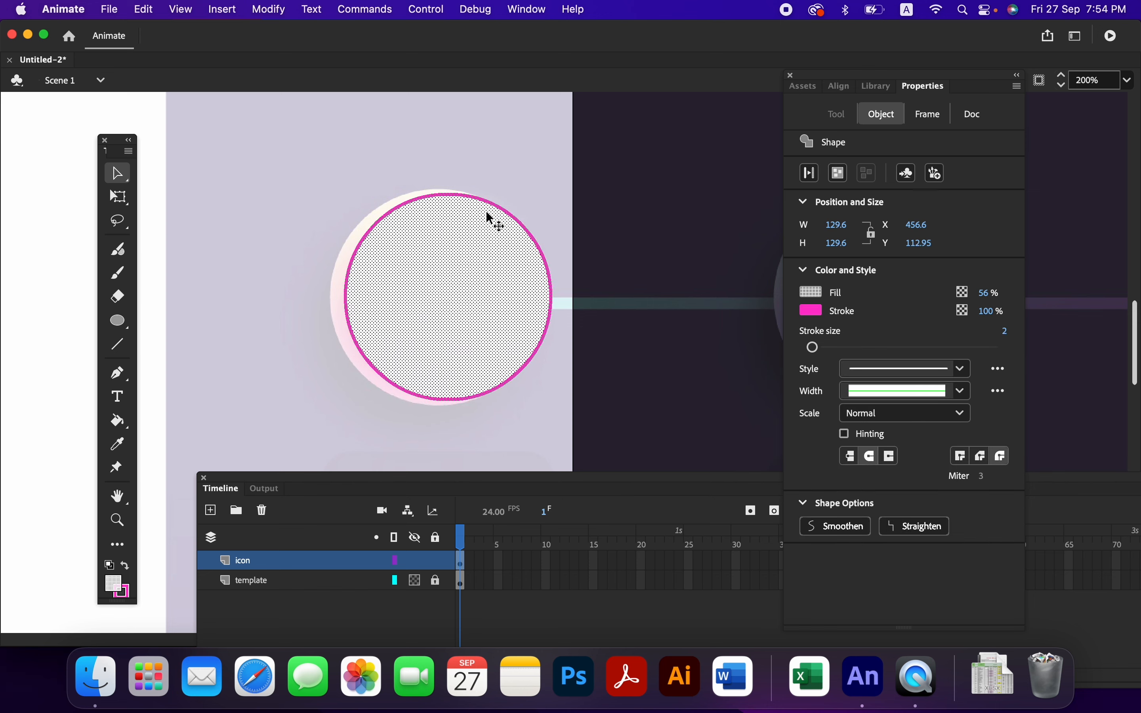
pyautogui.press('Left')
pyautogui.press('Left')
pyautogui.press('Left')
pyautogui.press('Left')
pyautogui.press('Left')
pyautogui.press('Left')
pyautogui.press('Left')
pyautogui.press('Left')
pyautogui.press('Left')
pyautogui.press('Left')
pyautogui.press('Left')
pyautogui.press('Left')
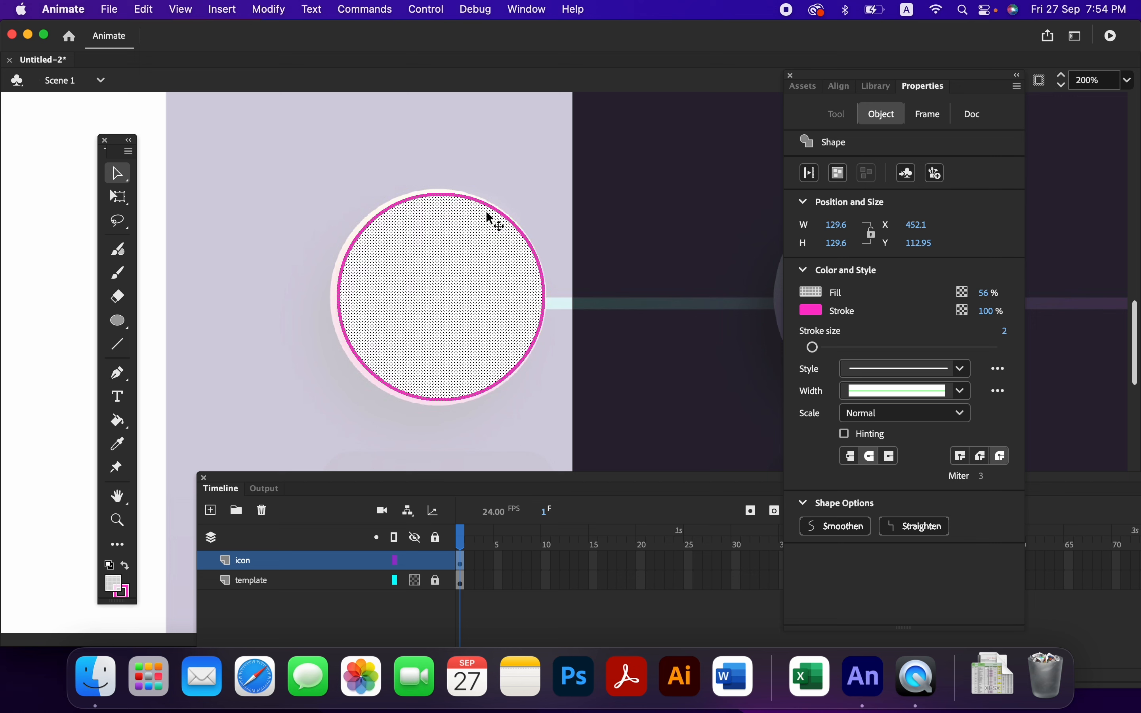
pyautogui.press('Left')
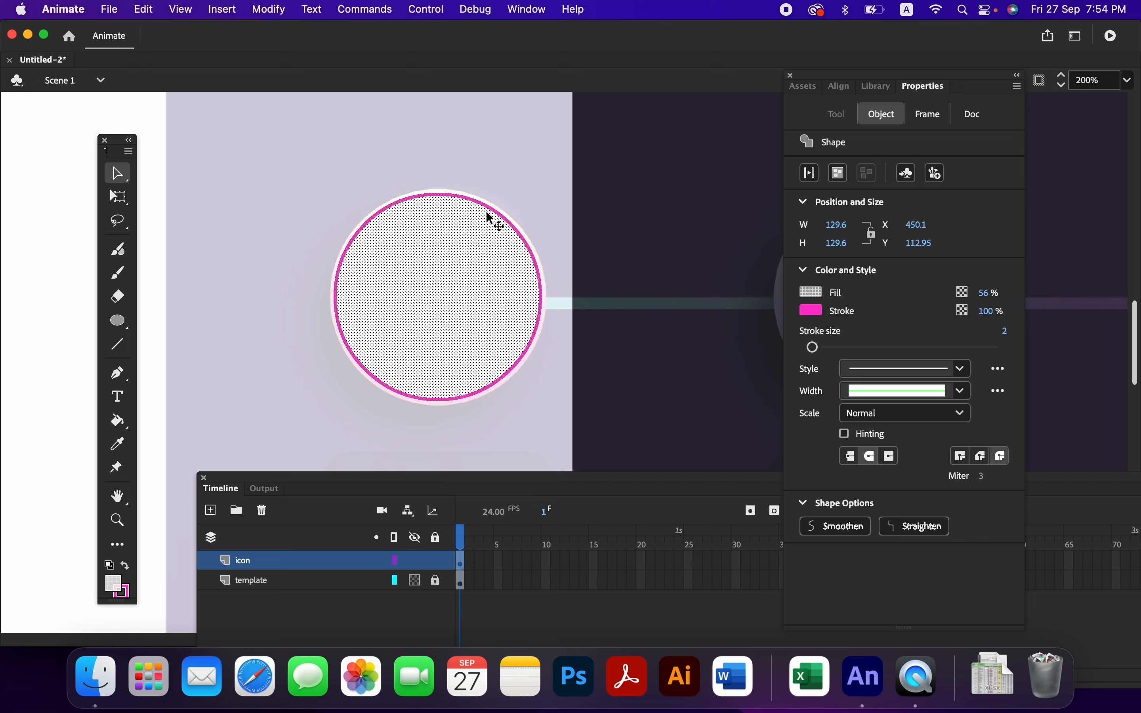
pyautogui.press('Right')
pyautogui.press('Down')
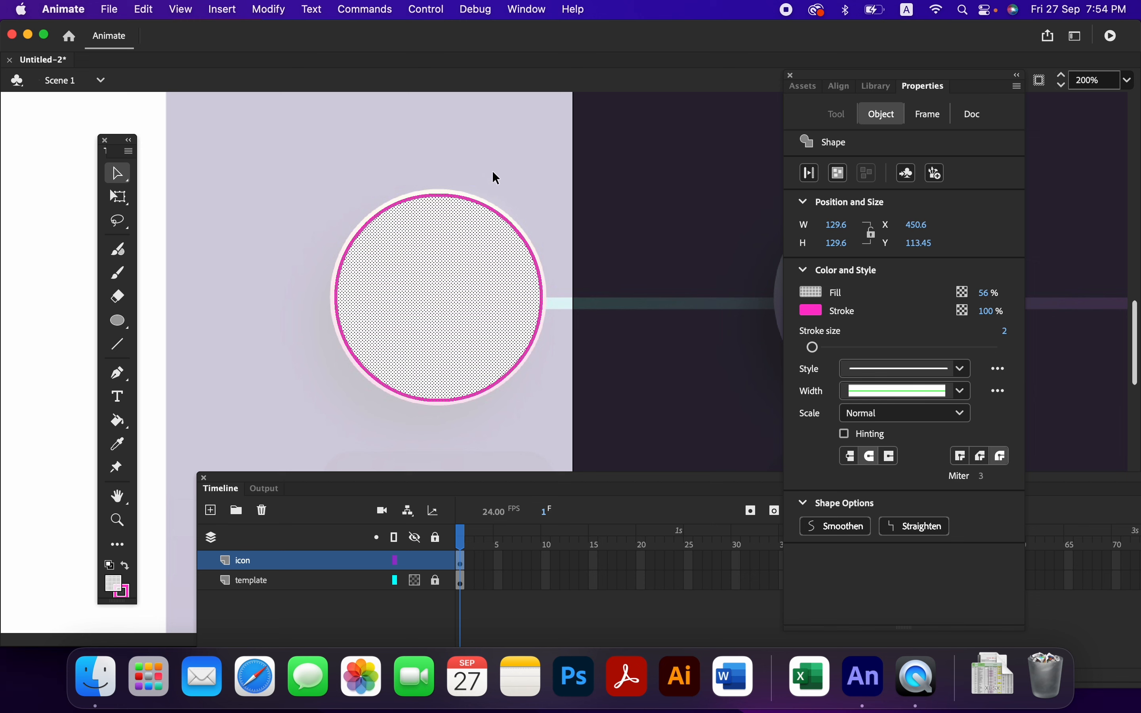
# Enlarge the circle about its centre to about 139 px and shift fill and outline slightly left to X 443.7.
pyautogui.click(126, 197)
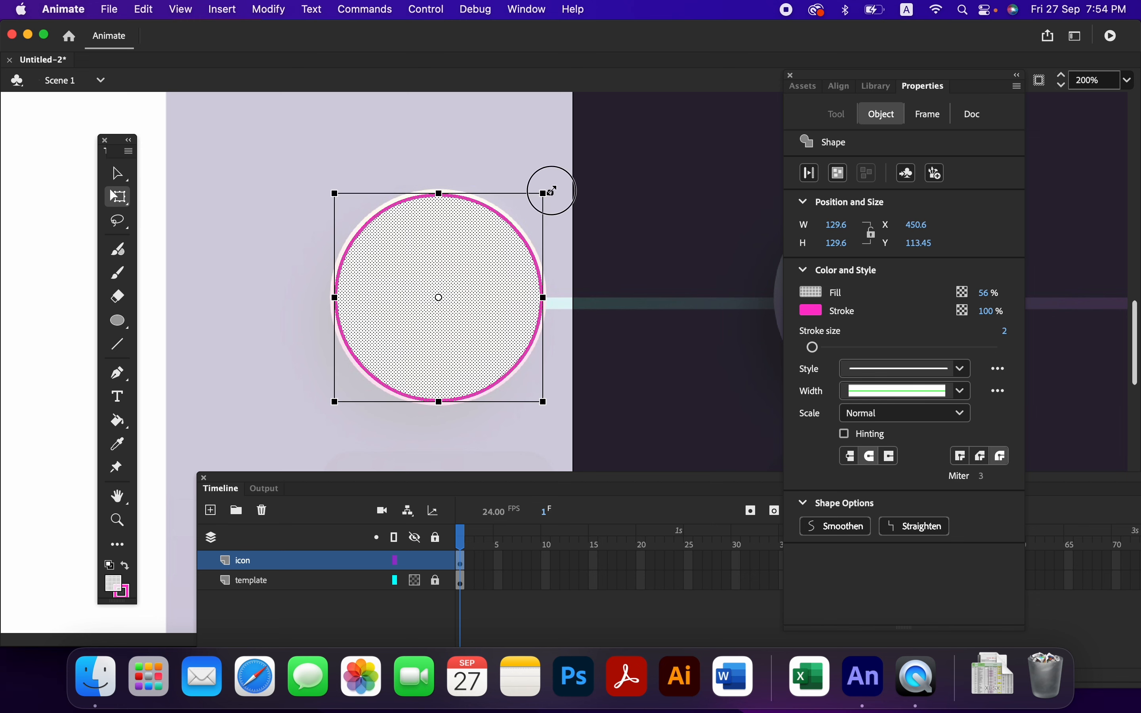
pyautogui.moveTo(561, 189); pyautogui.dragTo(561, 185)
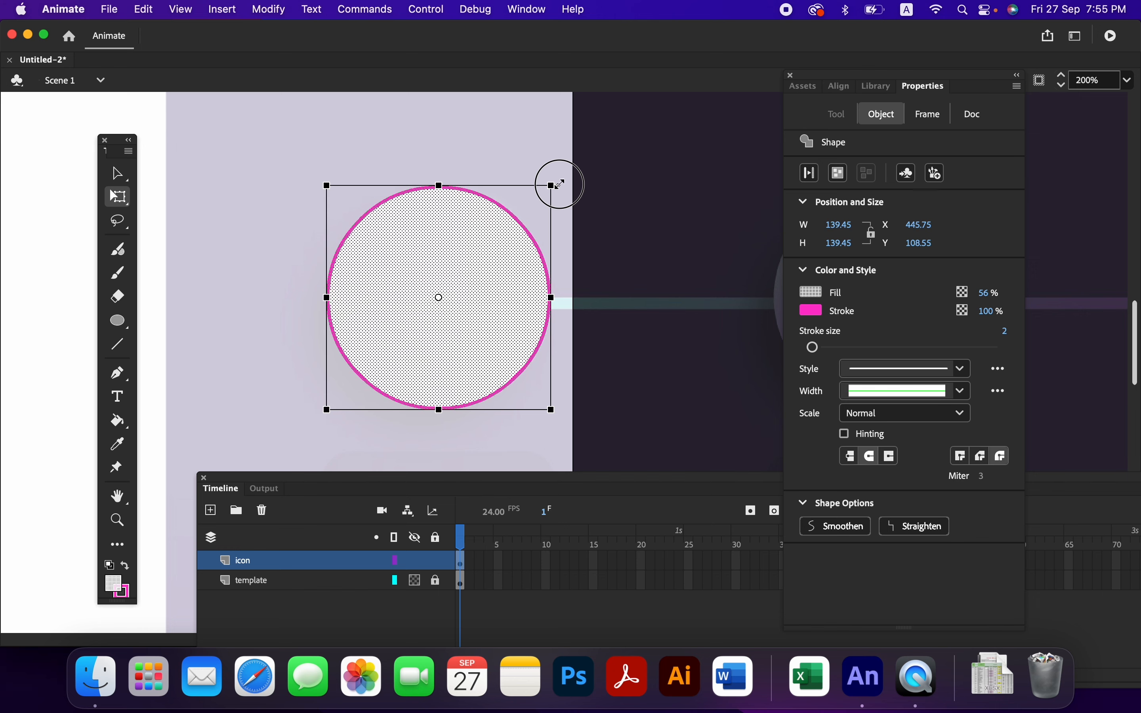
pyautogui.click(226, 268)
pyautogui.click(478, 309)
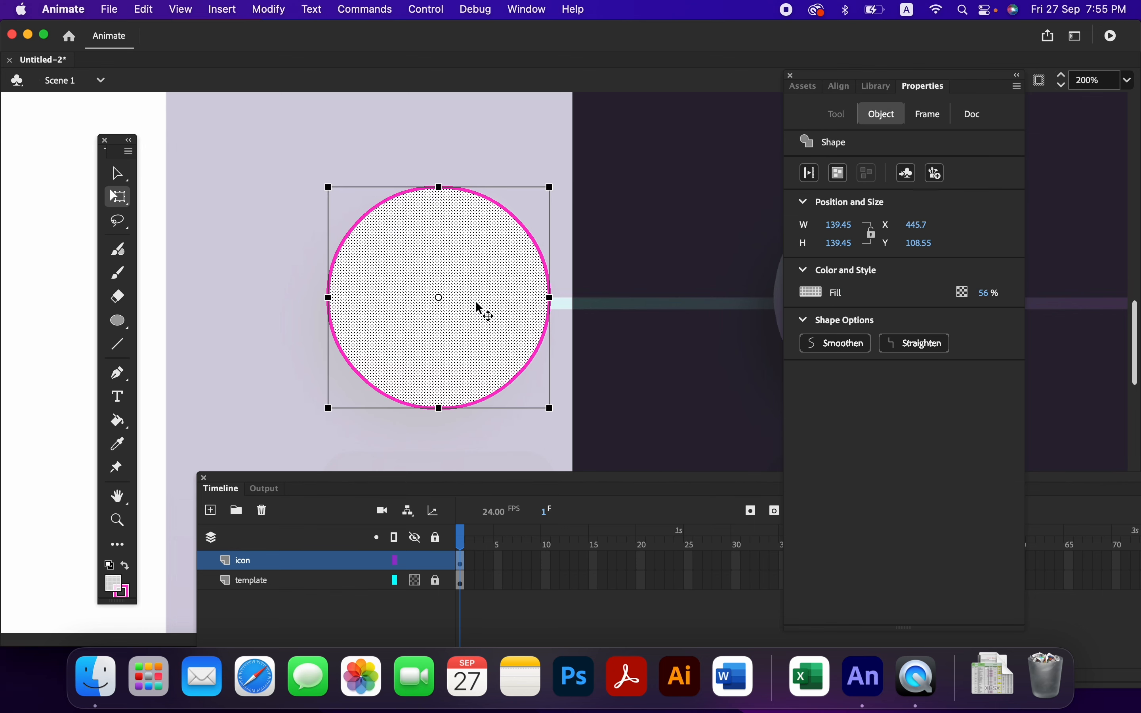
pyautogui.click(500, 396)
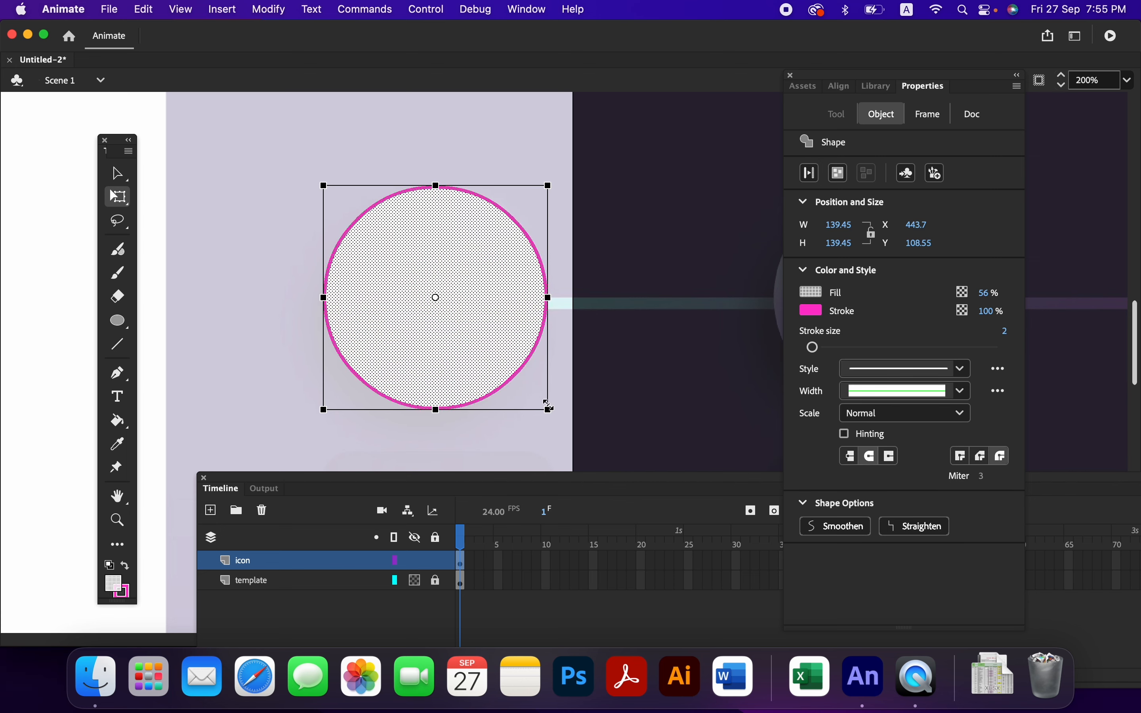
# Move the circle's fill and outline off the 01 button onto the blank stage beside the template, at X 167.15, Y 108.55.
pyautogui.press('Left')
pyautogui.press('Left')
pyautogui.press('Left')
pyautogui.press('Left')
pyautogui.press('Left')
pyautogui.moveTo(253, 368); pyautogui.dragTo(543, 382)
pyautogui.moveTo(683, 372); pyautogui.dragTo(254, 364)
pyautogui.click(502, 361)
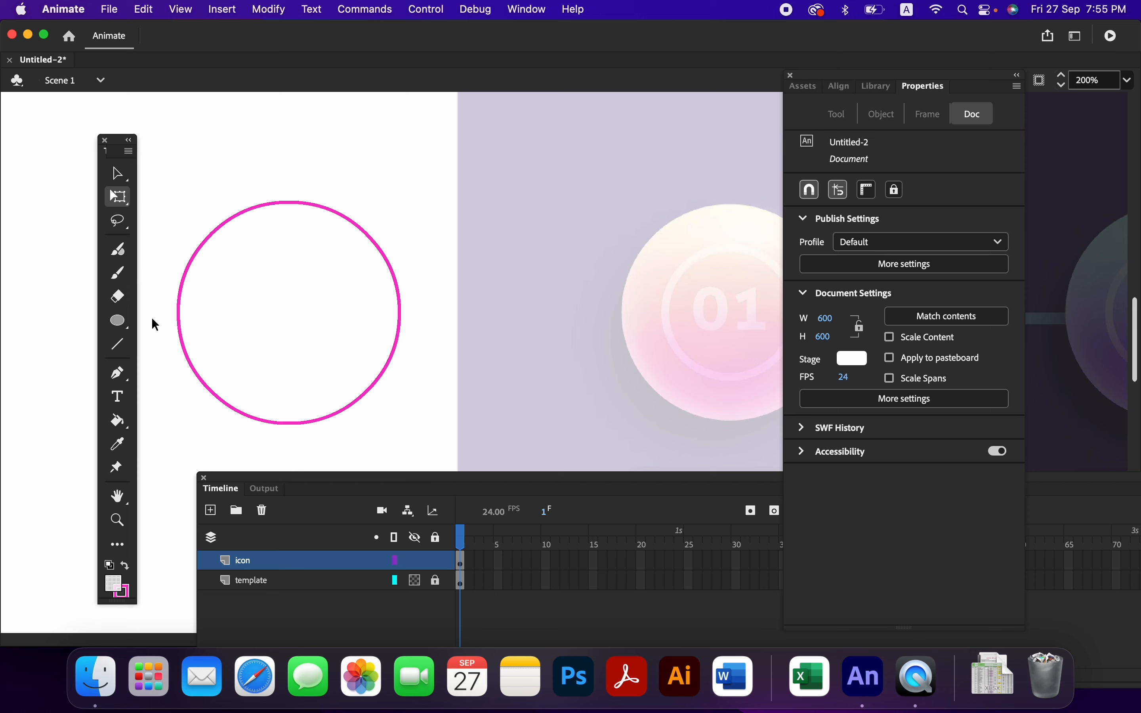
# Set the large circle's fill to 100% alpha and change its colour from white to the pink of the outline.
pyautogui.click(289, 316)
pyautogui.moveTo(987, 293); pyautogui.dragTo(1033, 298)
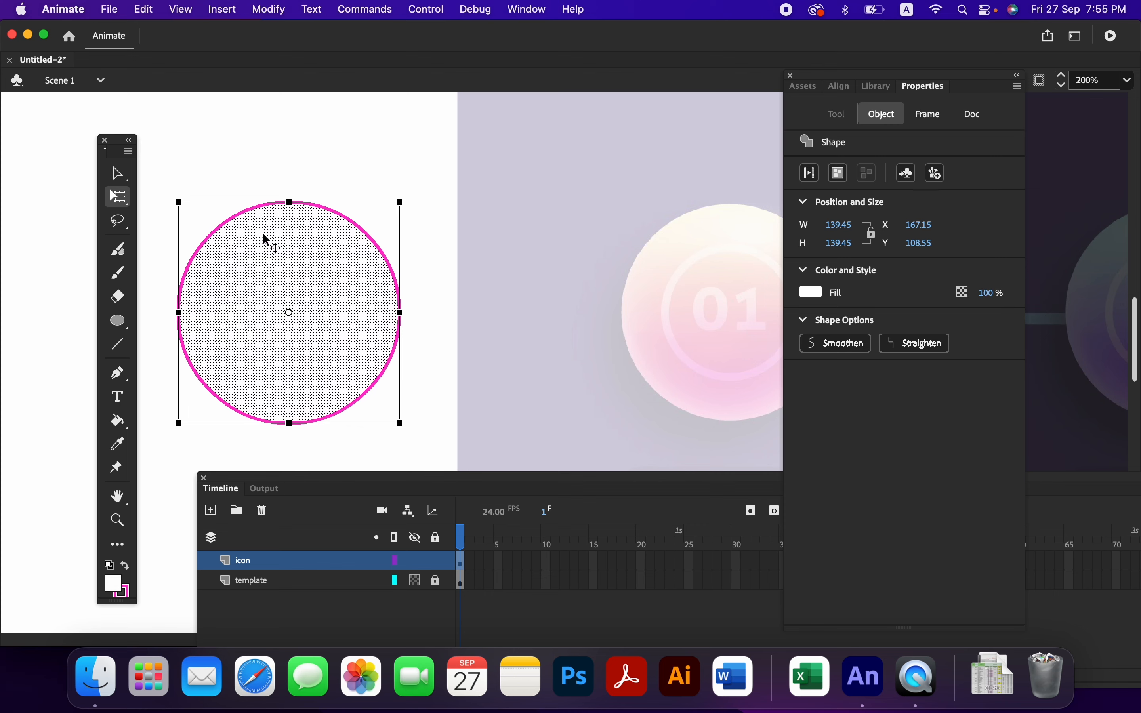
pyautogui.click(167, 476)
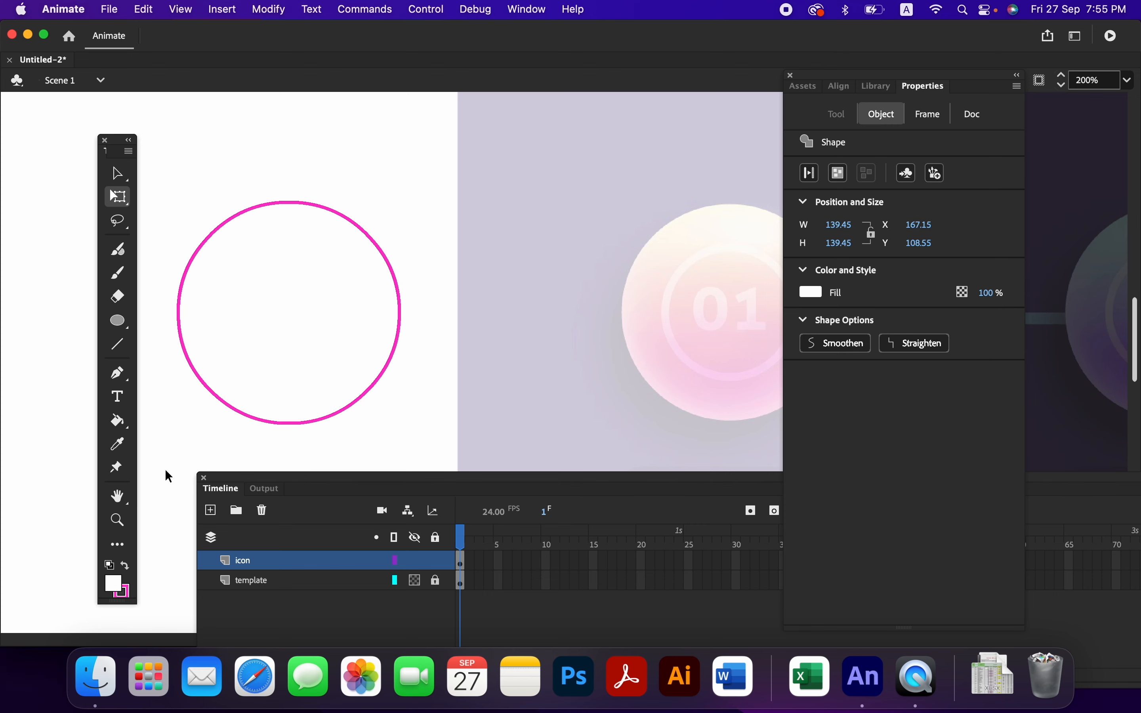
pyautogui.click(250, 384)
pyautogui.click(114, 584)
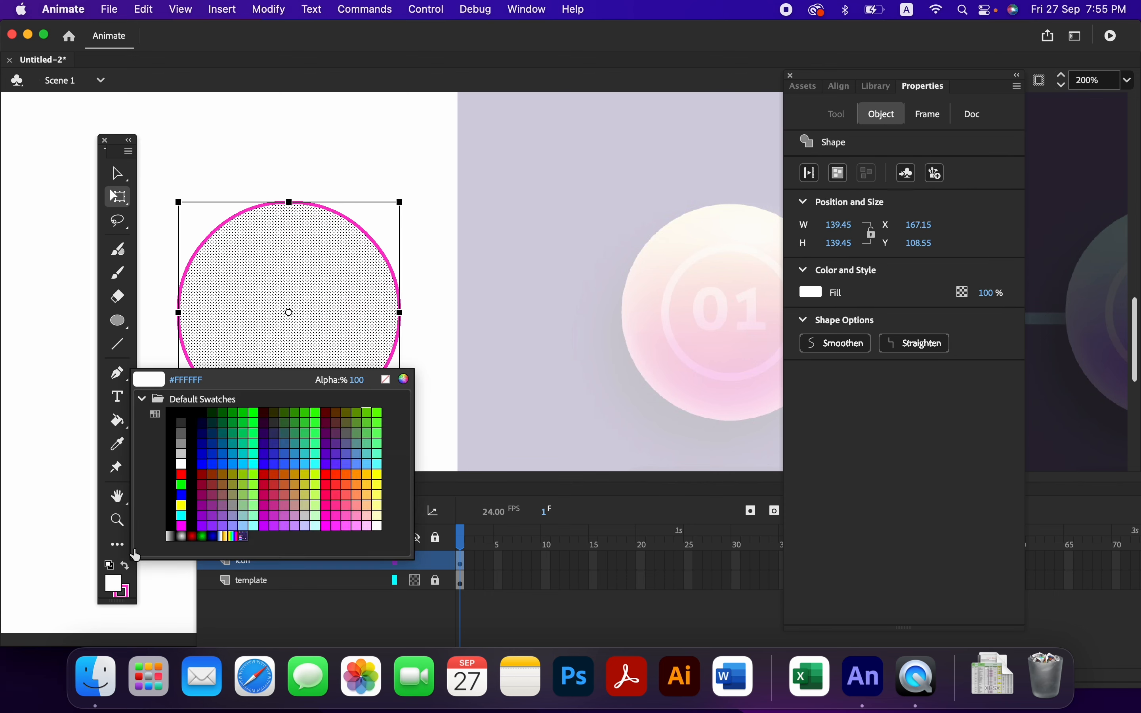
pyautogui.click(338, 514)
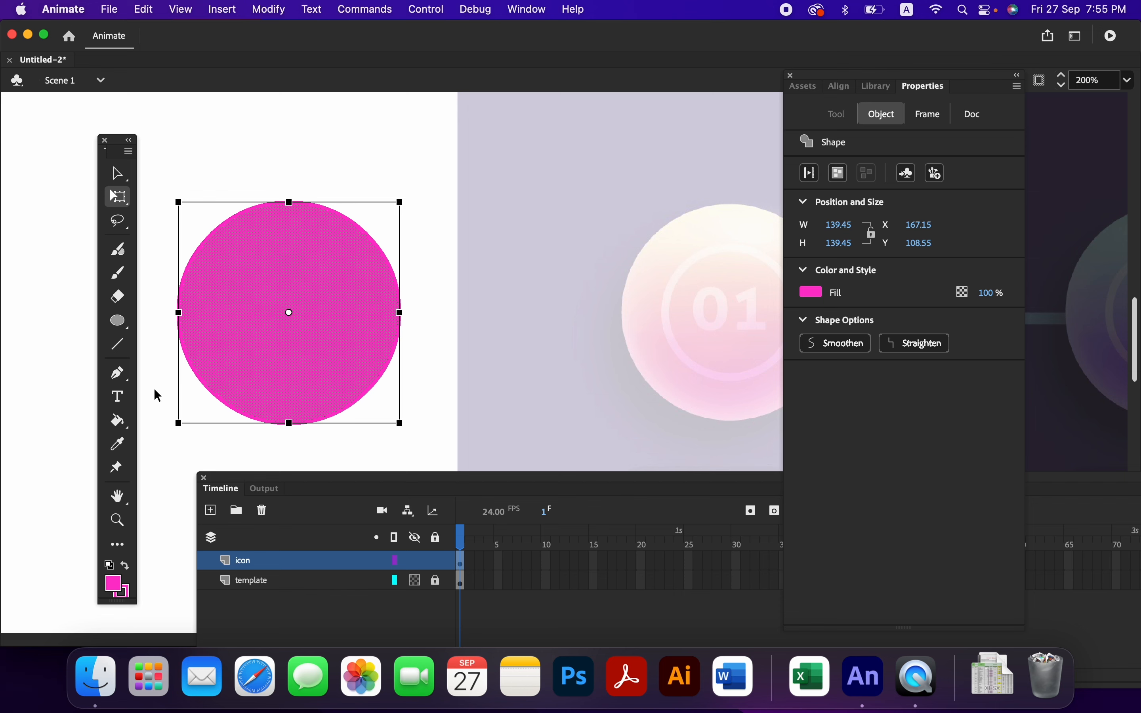
# Delete the outline around the large pink circle, keeping only the fill.
pyautogui.click(152, 407)
pyautogui.click(234, 413)
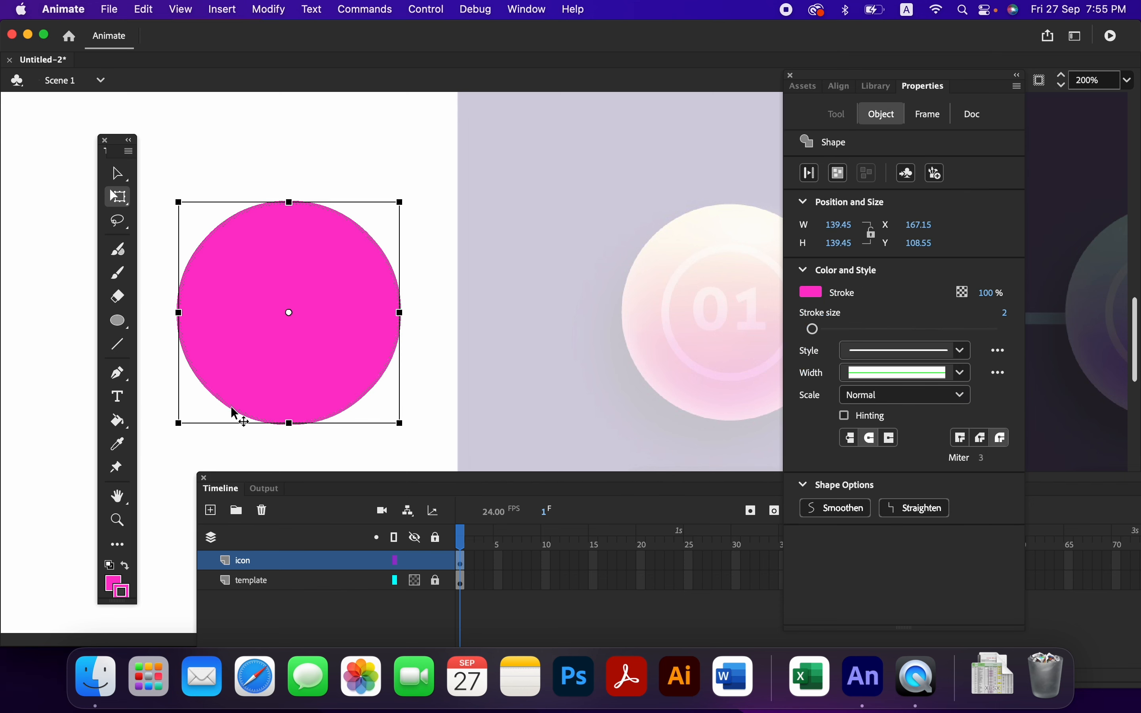
pyautogui.click(235, 413)
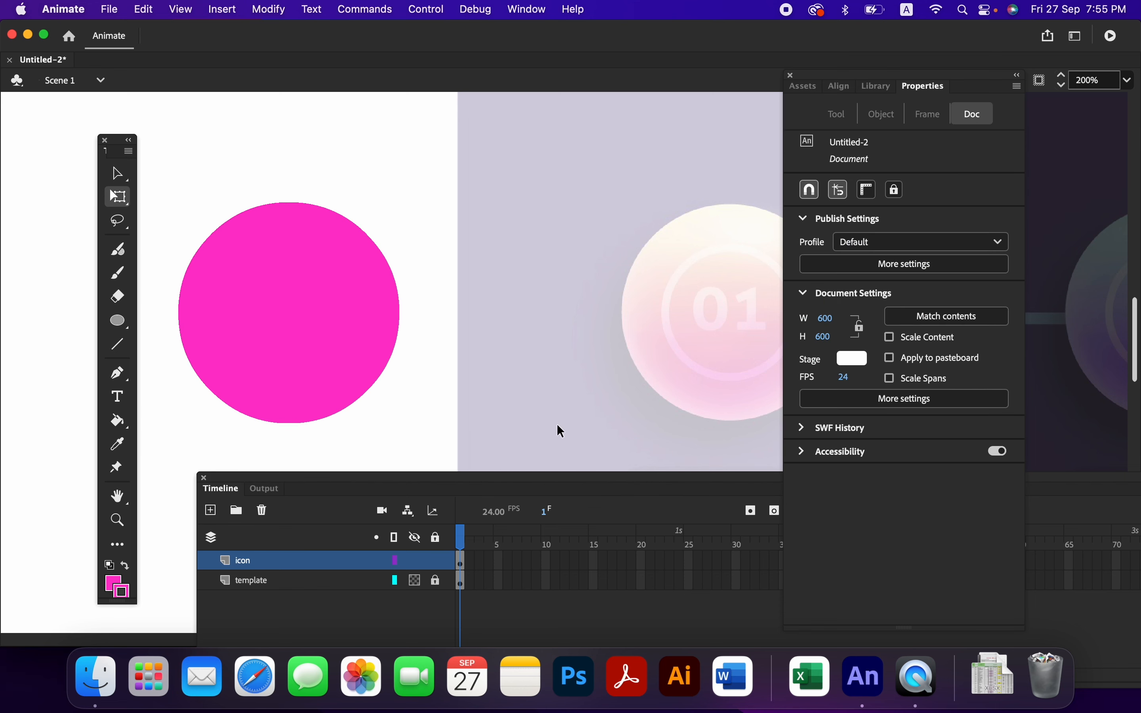
# Draw a circle about 79 px wide over the 01 button's inner ring and delete its fill, leaving only the pink stroke.
pyautogui.moveTo(556, 390); pyautogui.dragTo(393, 400)
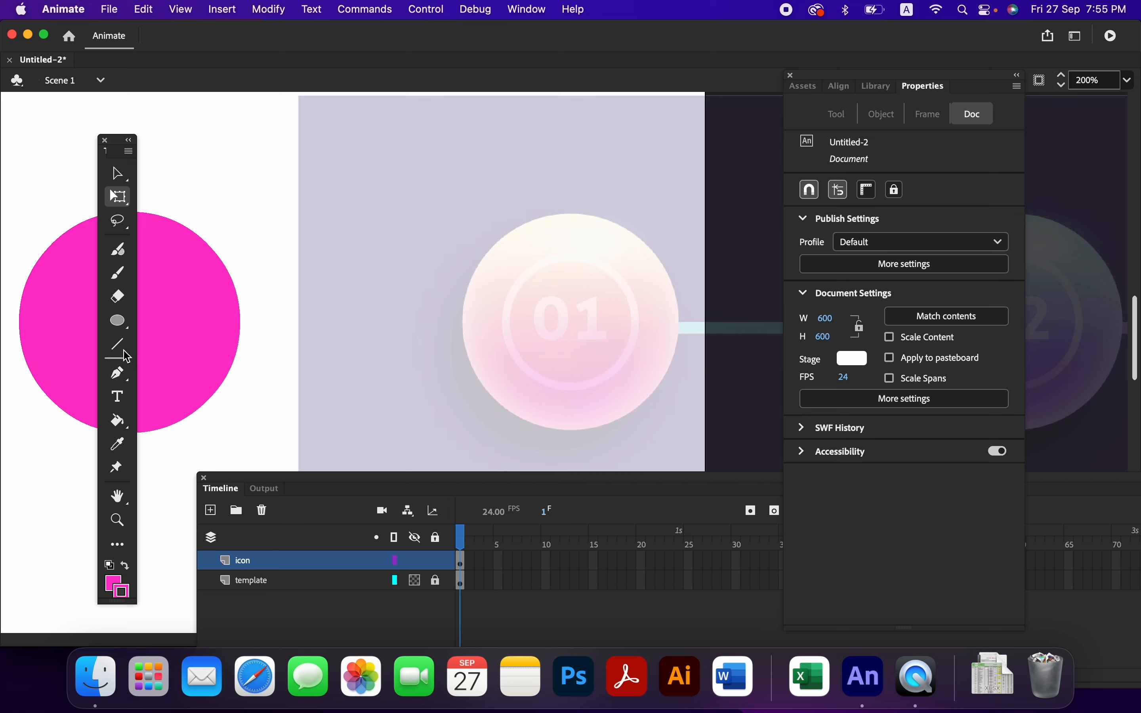
pyautogui.click(120, 324)
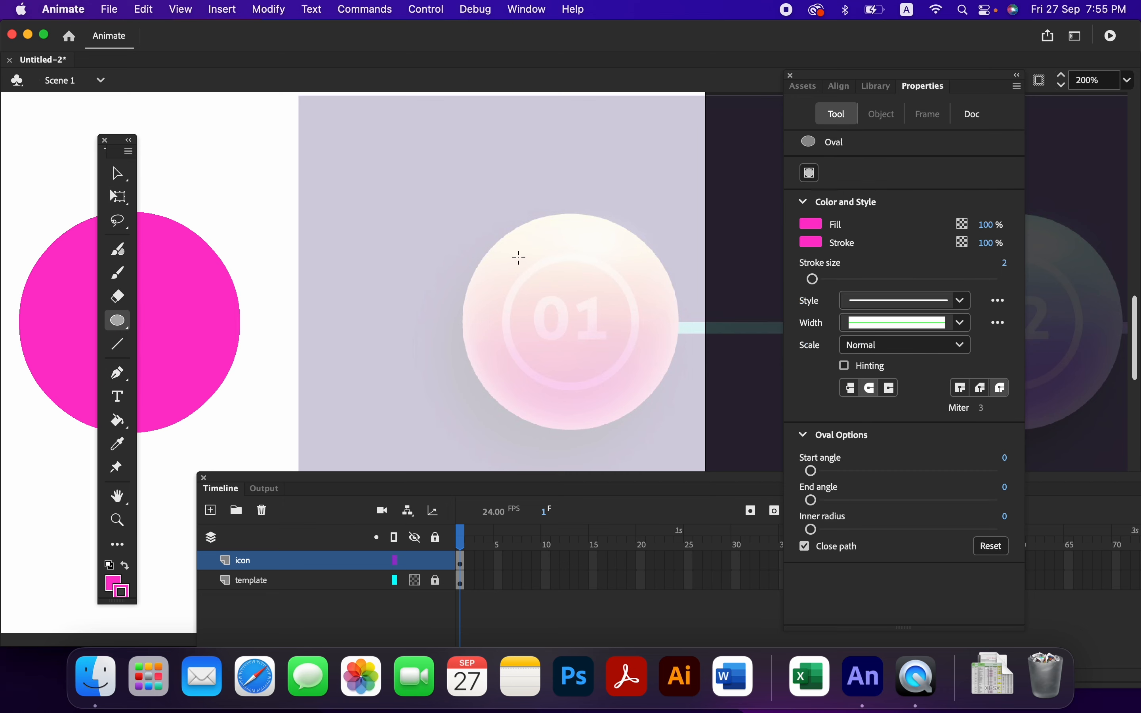
pyautogui.moveTo(518, 265); pyautogui.dragTo(620, 390)
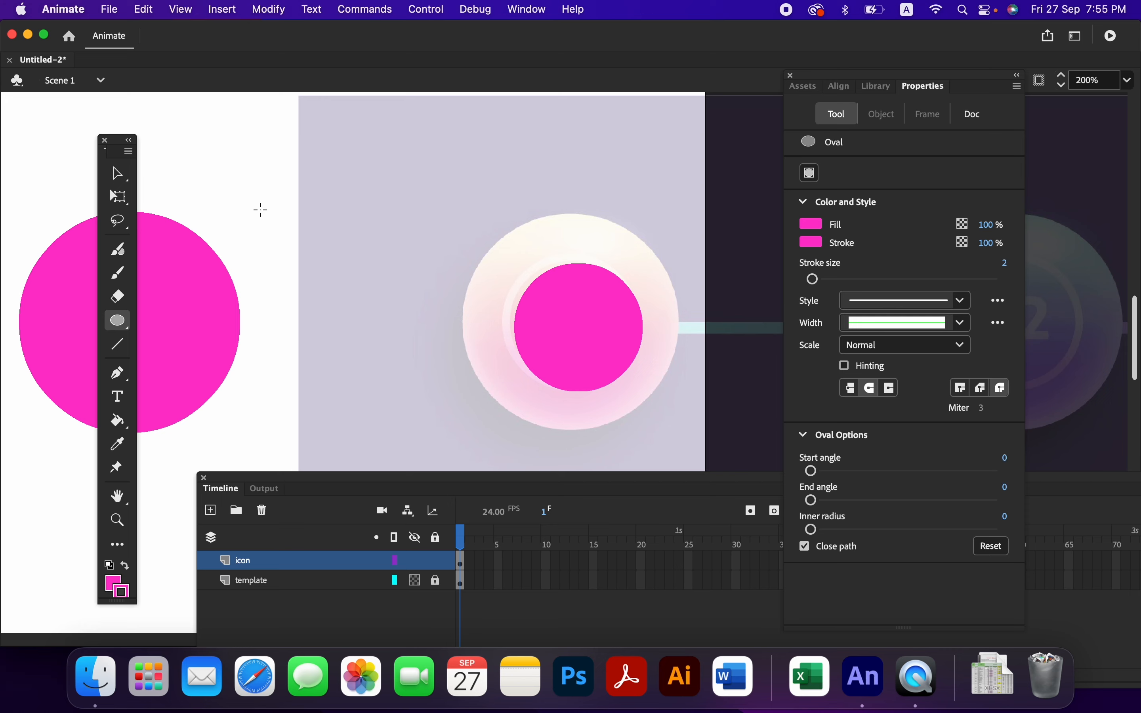
pyautogui.click(118, 173)
pyautogui.click(588, 355)
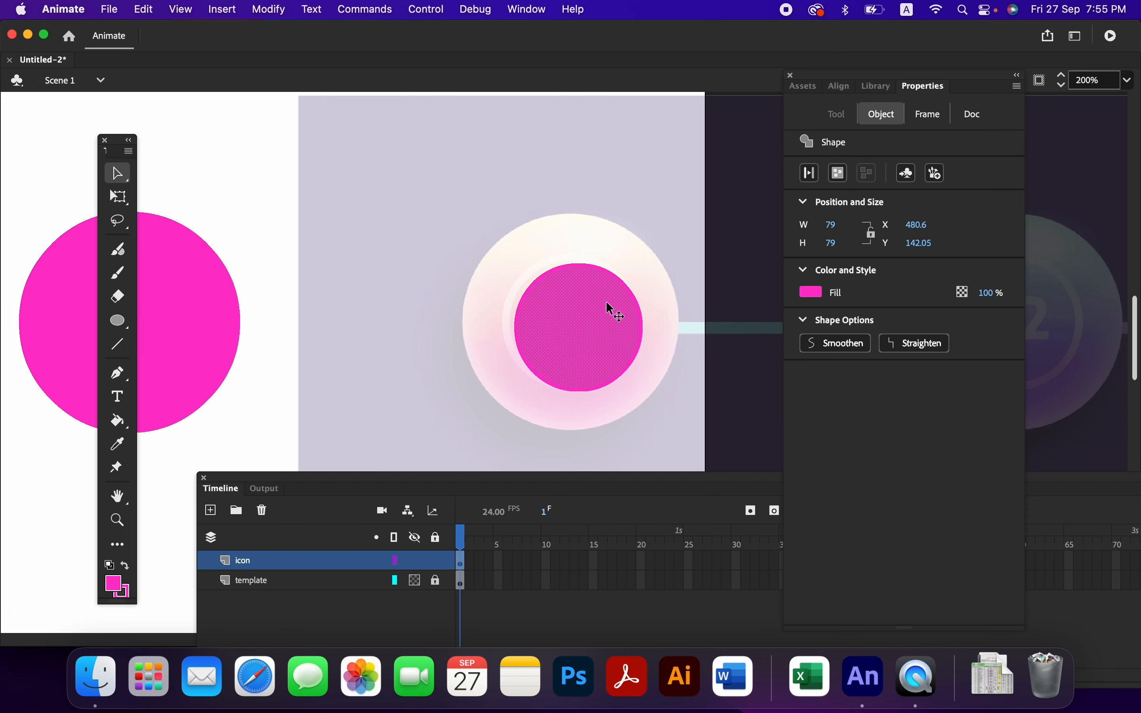
pyautogui.press('Delete')
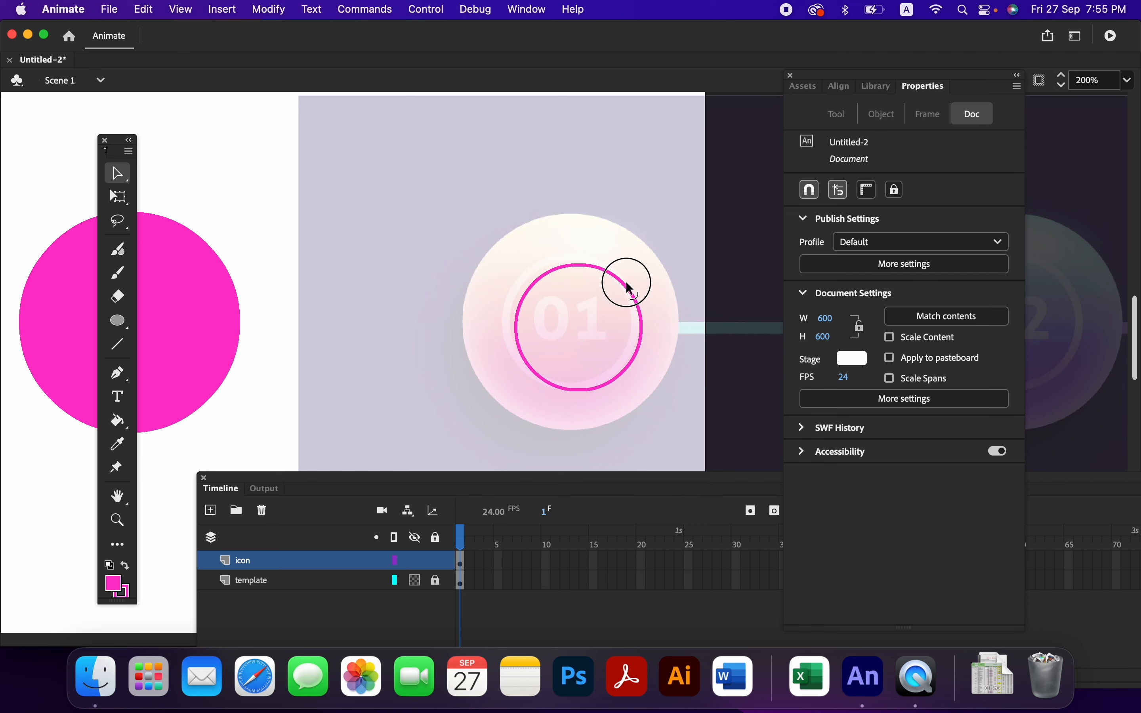
# Align the pink ring outline with the 01 button's inner ring at X 475.6, Y 139.05.
pyautogui.click(629, 288)
pyautogui.moveTo(629, 287); pyautogui.dragTo(621, 278)
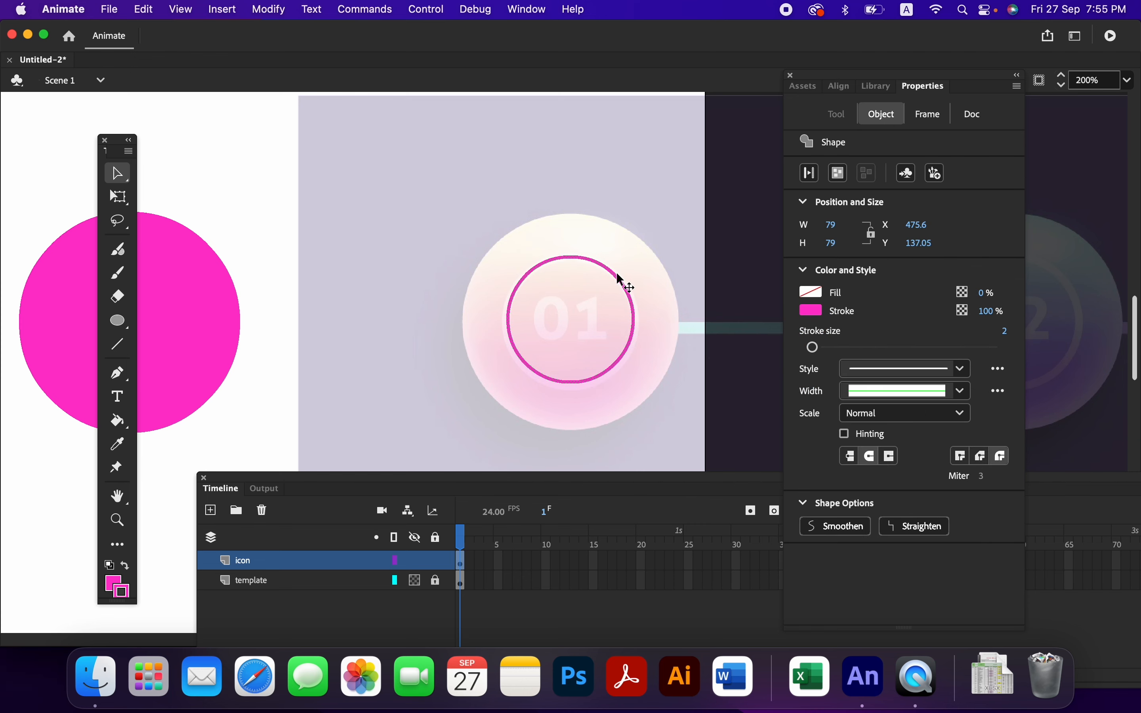
pyautogui.press('Down')
pyautogui.press('Down')
pyautogui.press('Down')
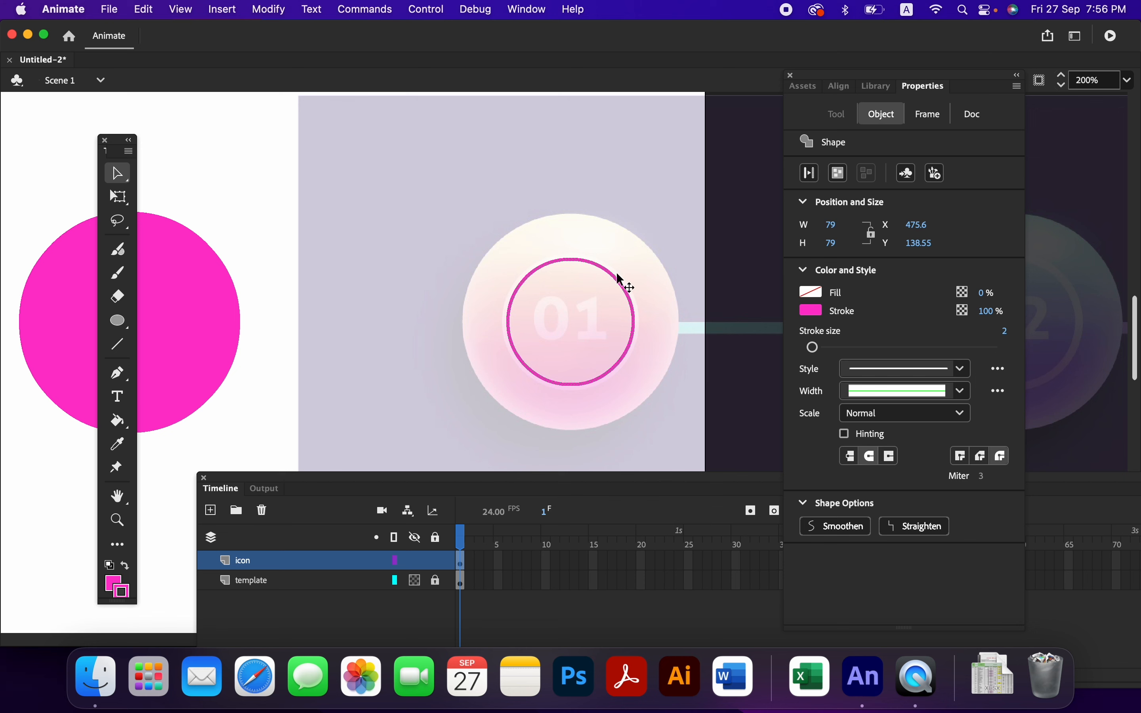
pyautogui.press('Left')
pyautogui.press('Down')
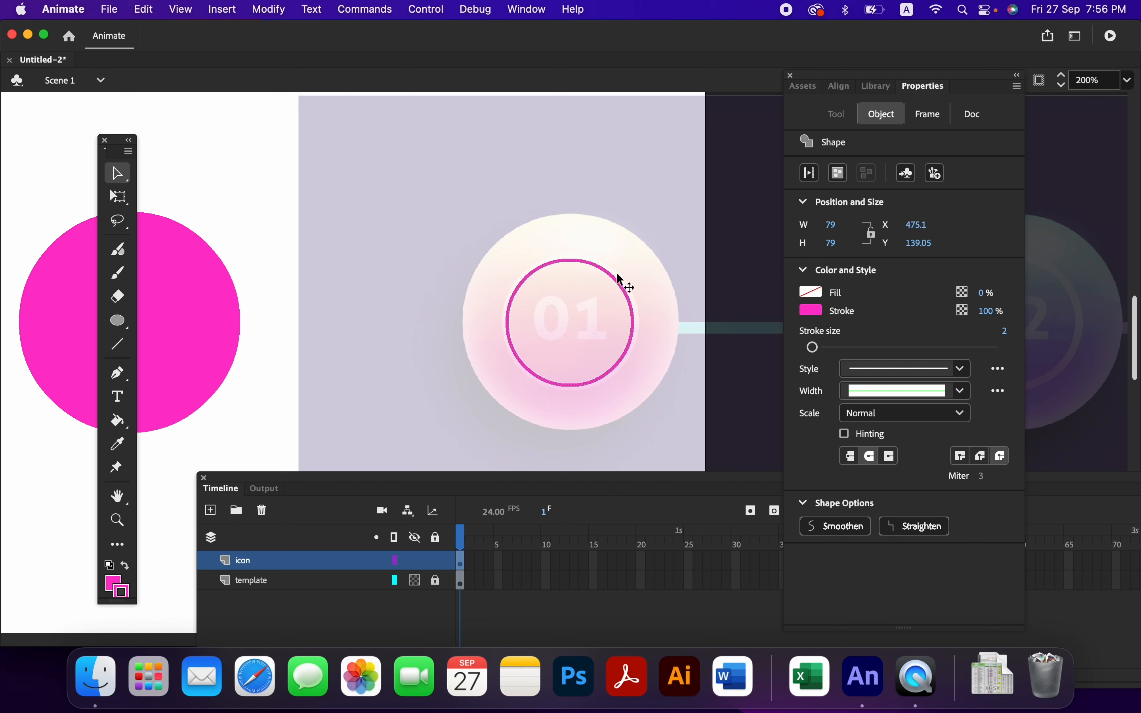
pyautogui.press('Right')
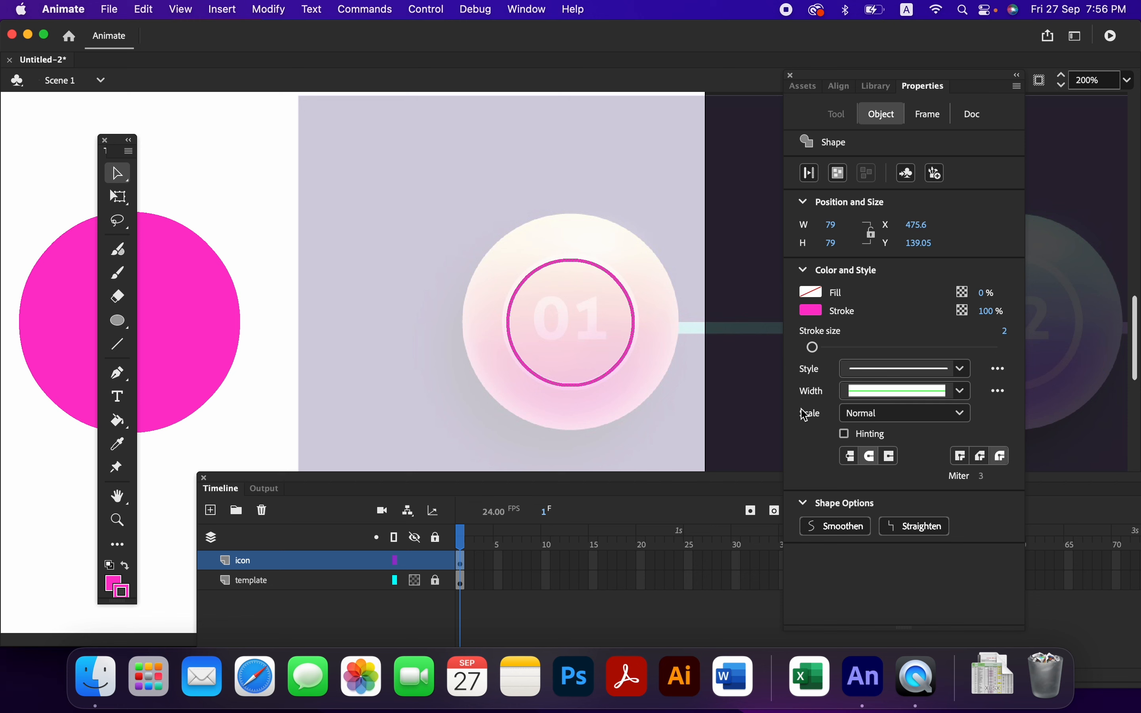
# Thicken the pink ring outline to a stroke size of 4.
pyautogui.click(1006, 333)
pyautogui.write('3')
pyautogui.press('Return')
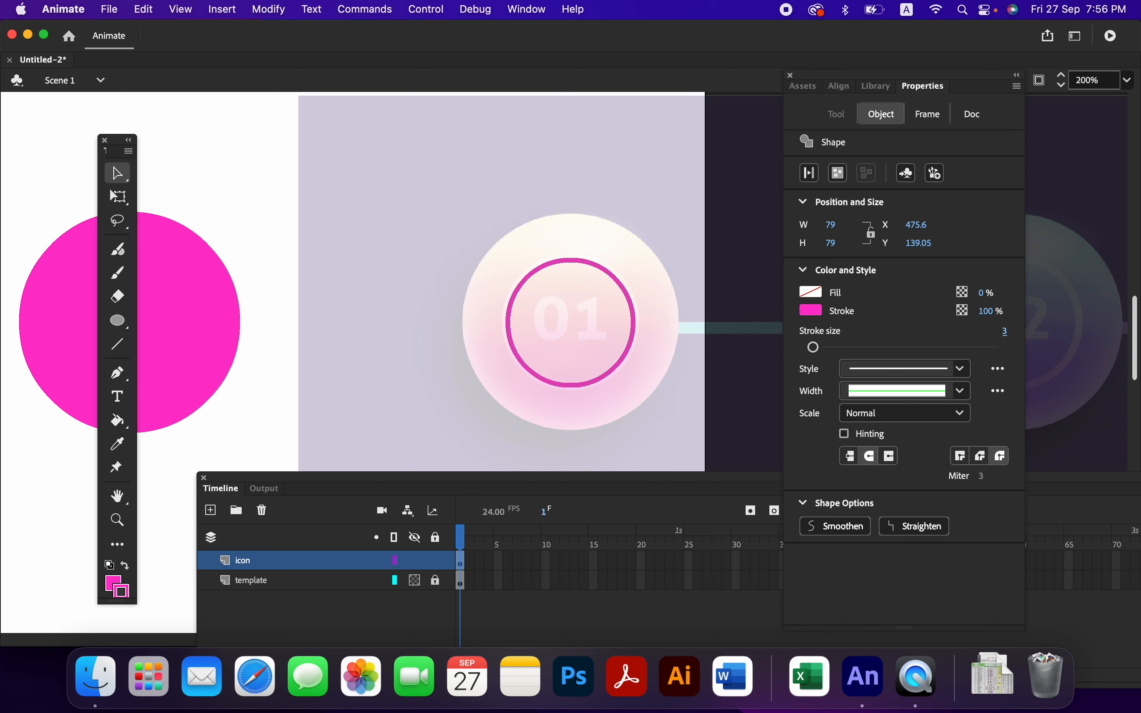
pyautogui.click(1004, 332)
pyautogui.write('4')
pyautogui.press('Return')
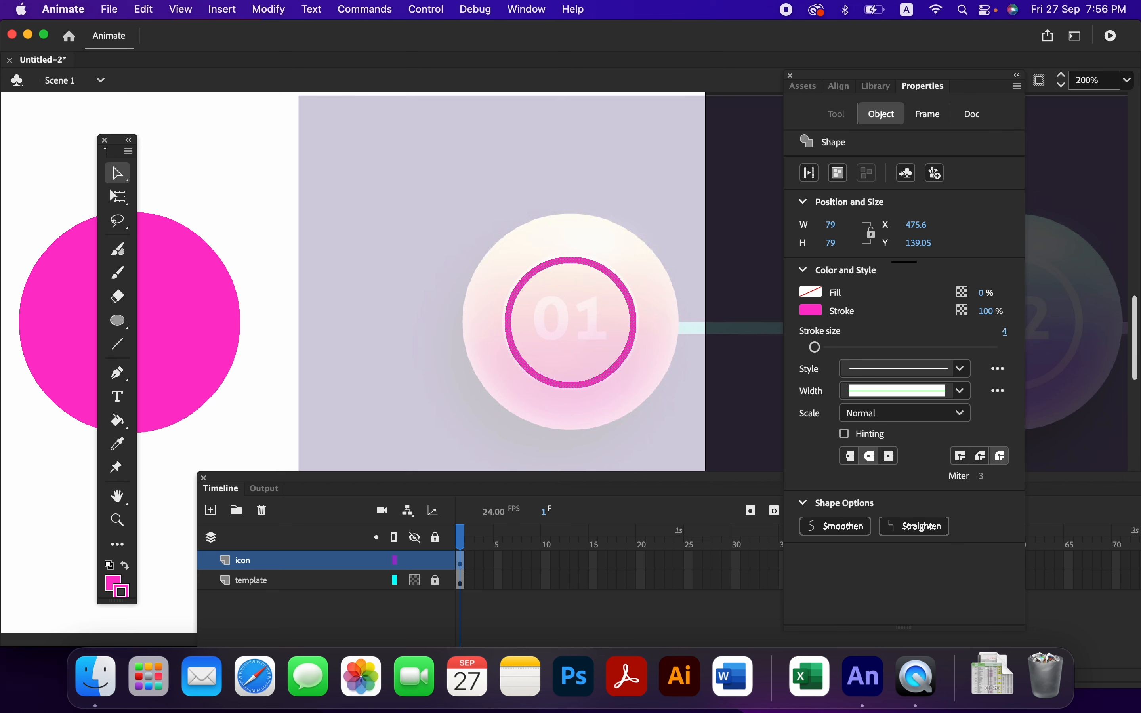
pyautogui.click(459, 397)
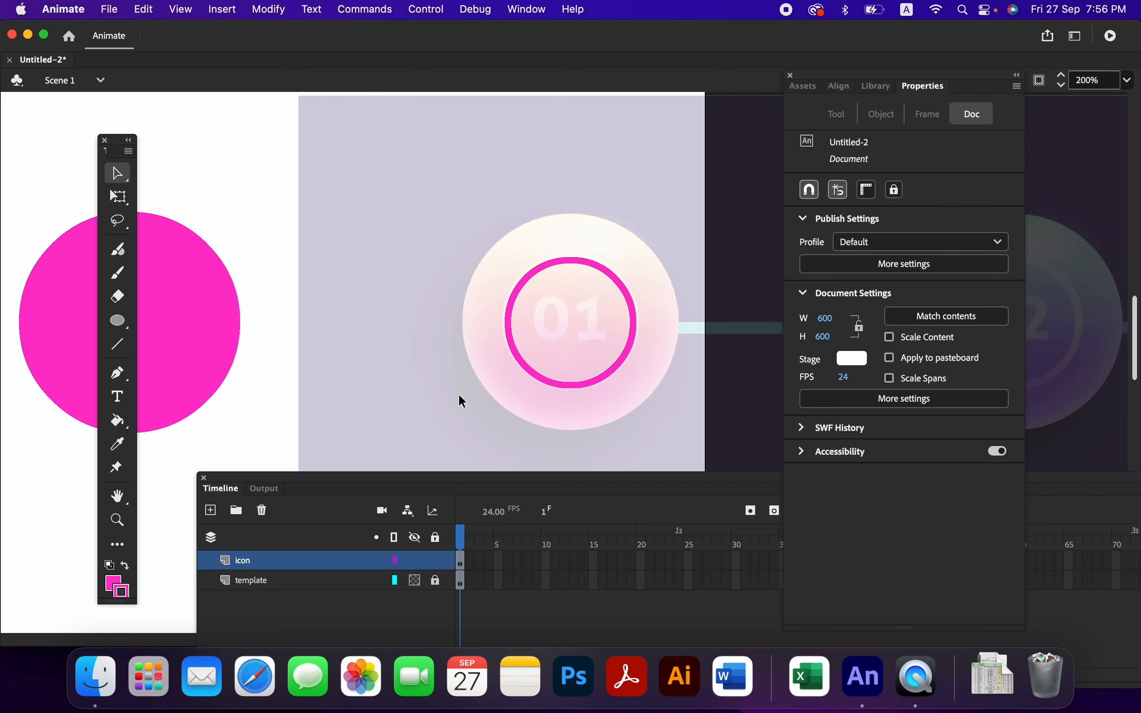
# Convert the pink ring outline and the large pink circle each into its own drawing object.
pyautogui.click(544, 380)
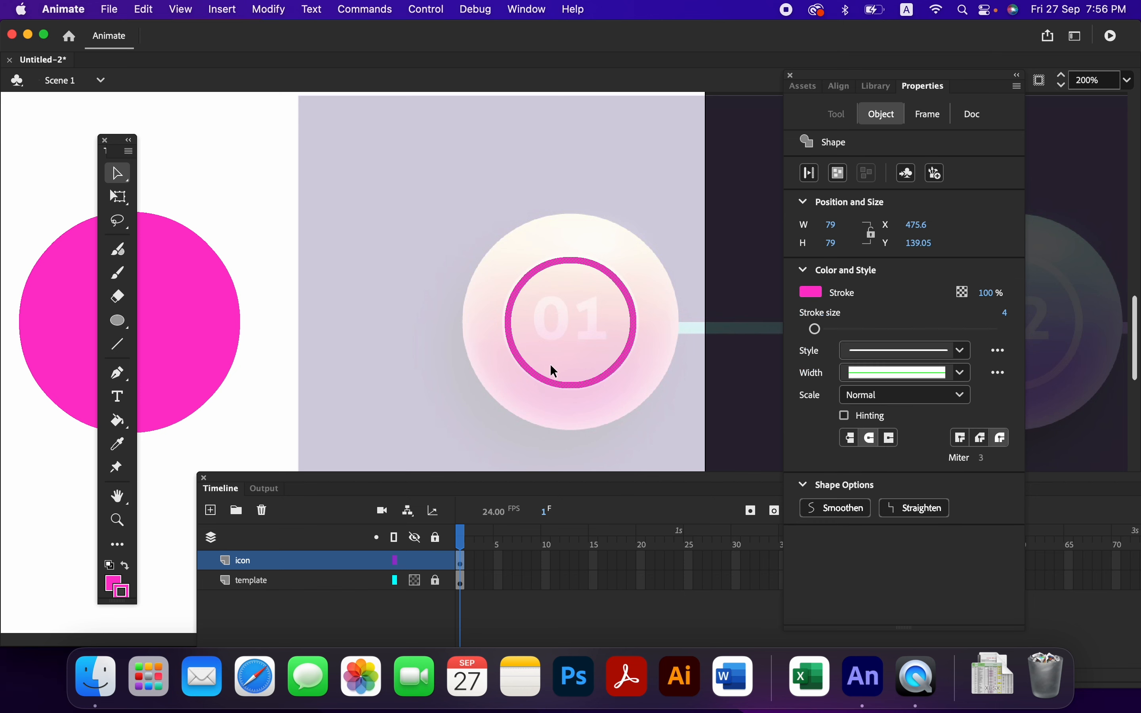
pyautogui.click(847, 179)
pyautogui.click(459, 394)
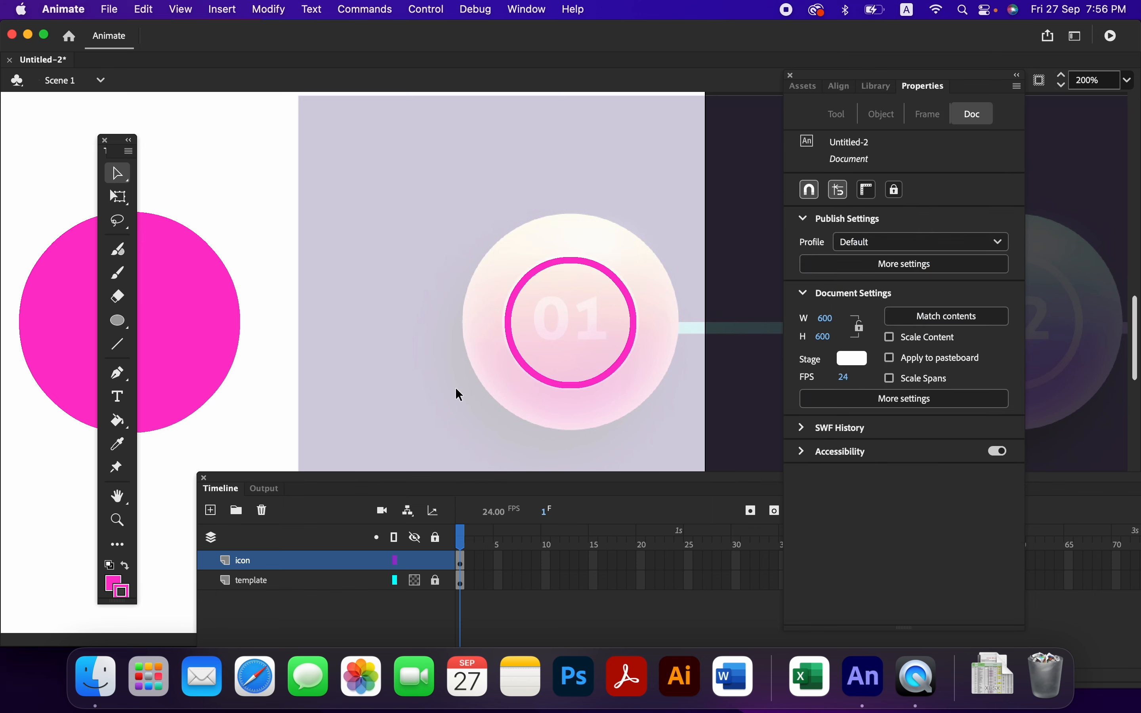
pyautogui.click(211, 346)
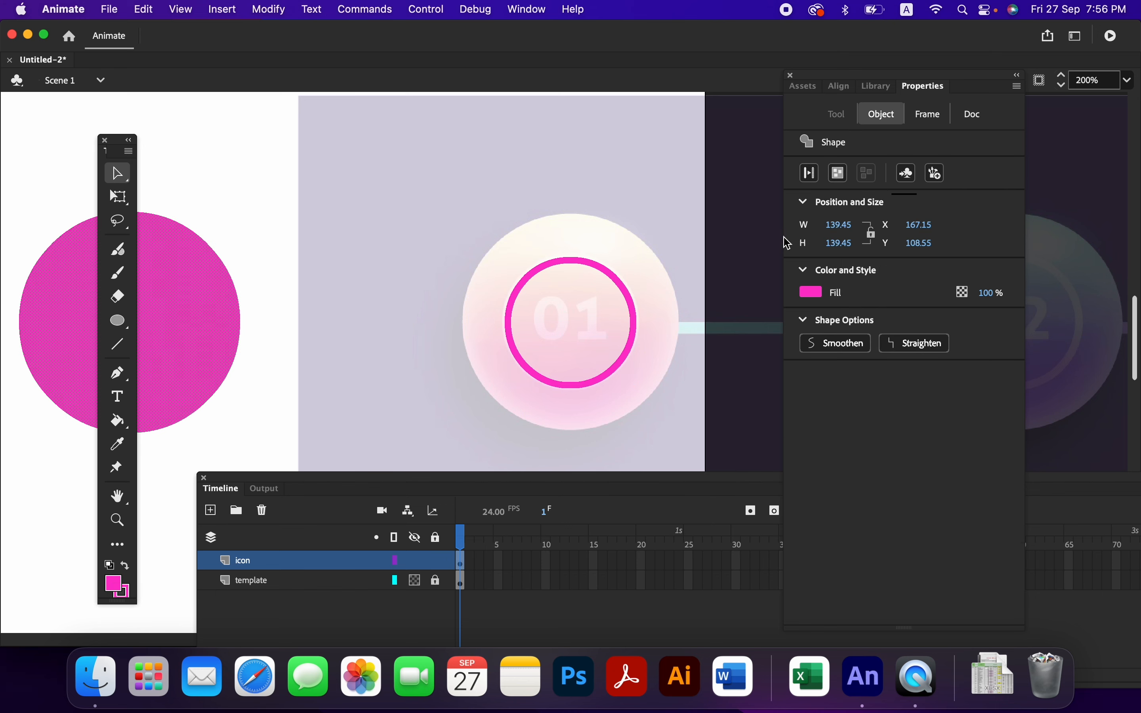
pyautogui.click(843, 174)
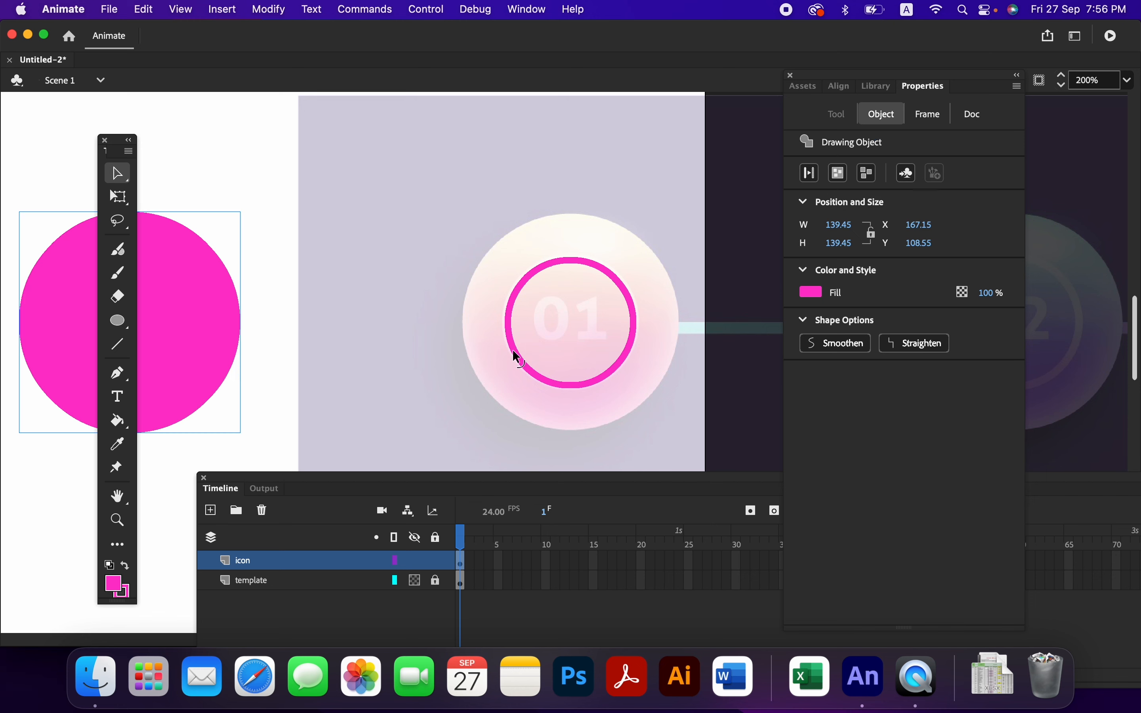
# Move the pink ring object off the 01 button towards the template's upper left, to X 328.55, Y 78, without distorting it.
pyautogui.moveTo(517, 357); pyautogui.dragTo(333, 210)
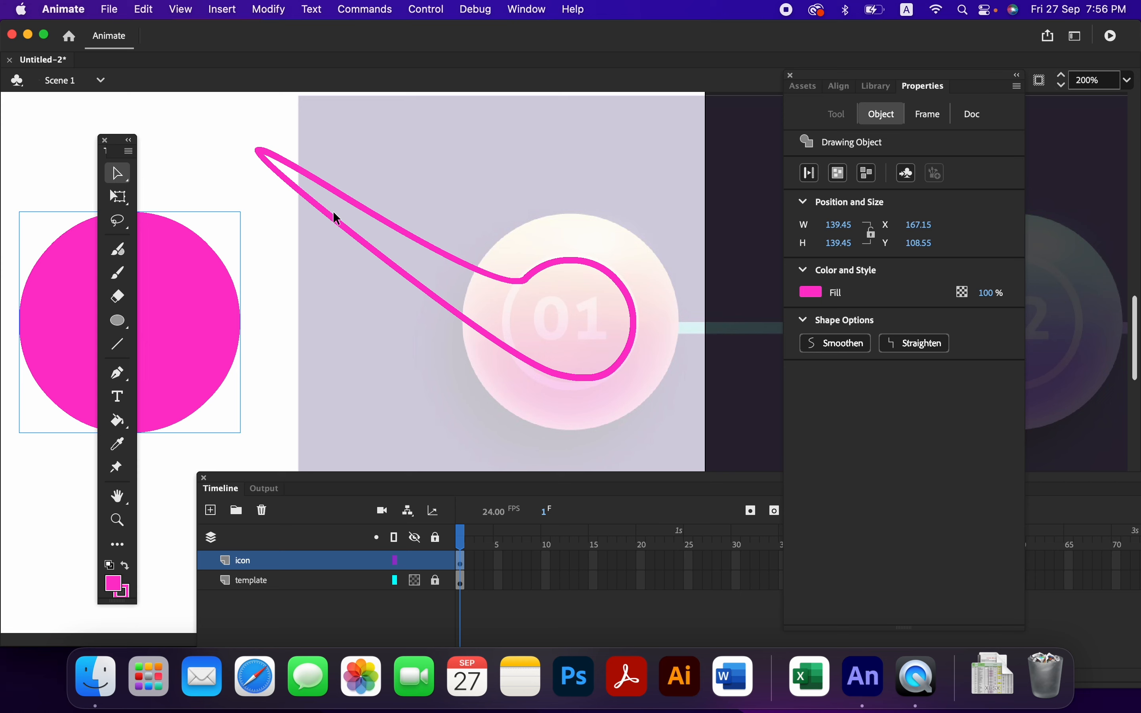
pyautogui.press('super+z')
pyautogui.click(554, 266)
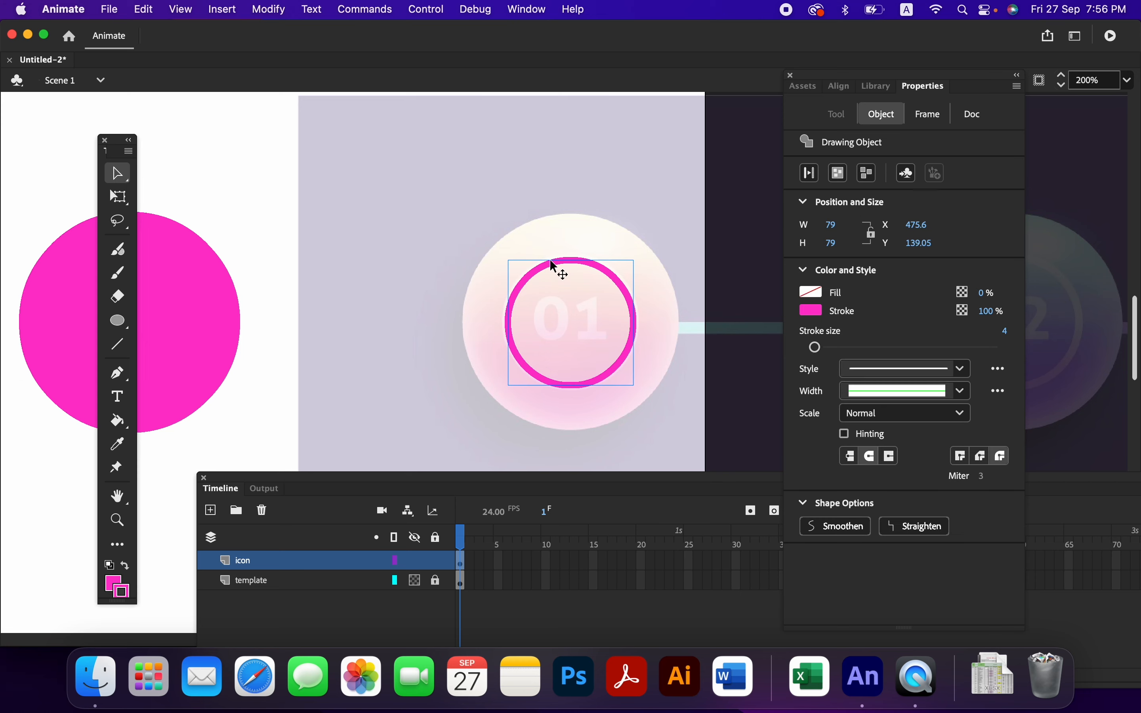
pyautogui.moveTo(534, 264); pyautogui.dragTo(307, 166)
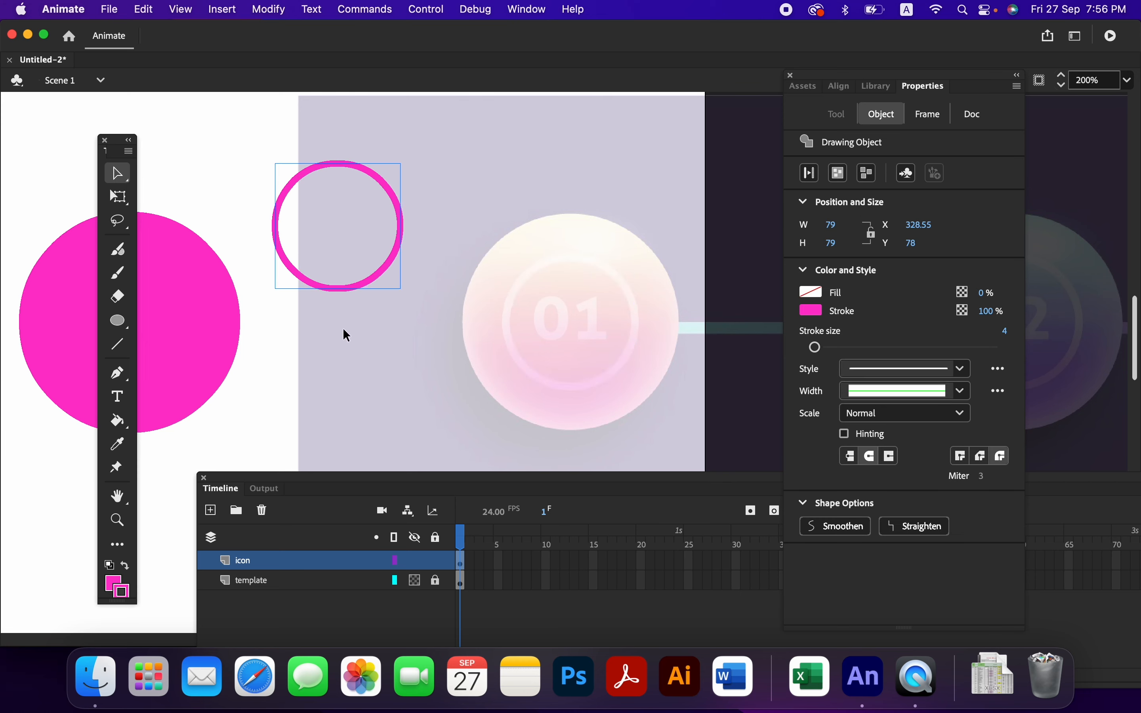
pyautogui.click(347, 338)
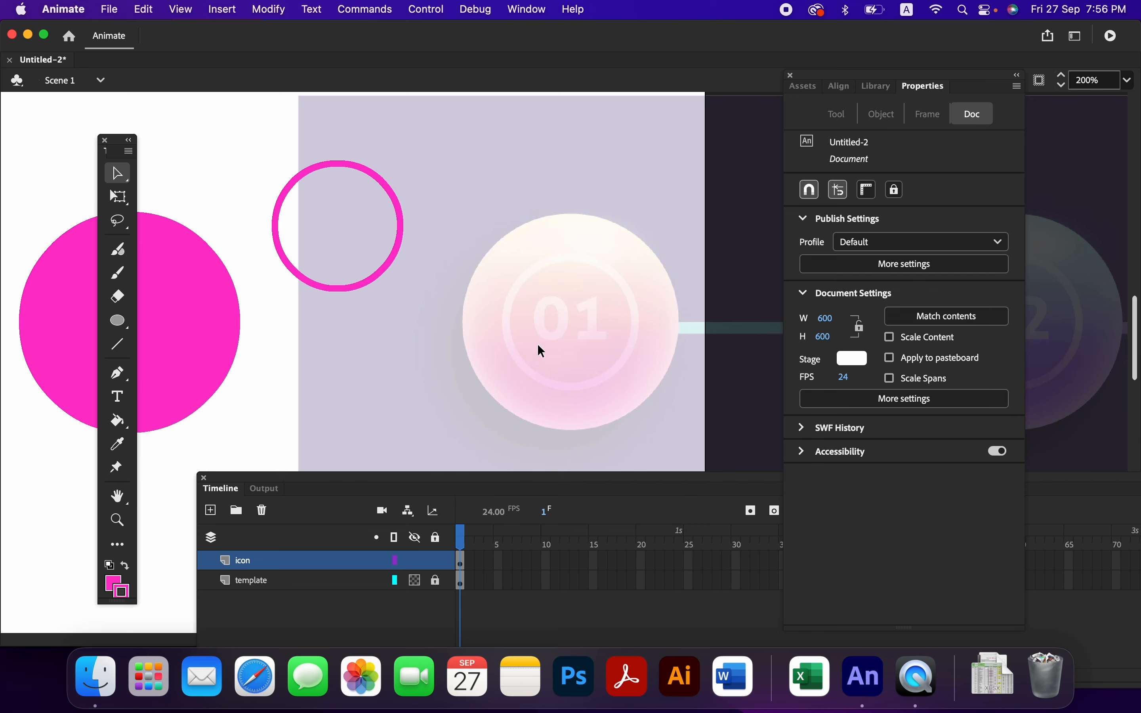
# Raise the template layer's opacity in its layer properties so the reference image shows in full colour.
pyautogui.click(323, 590)
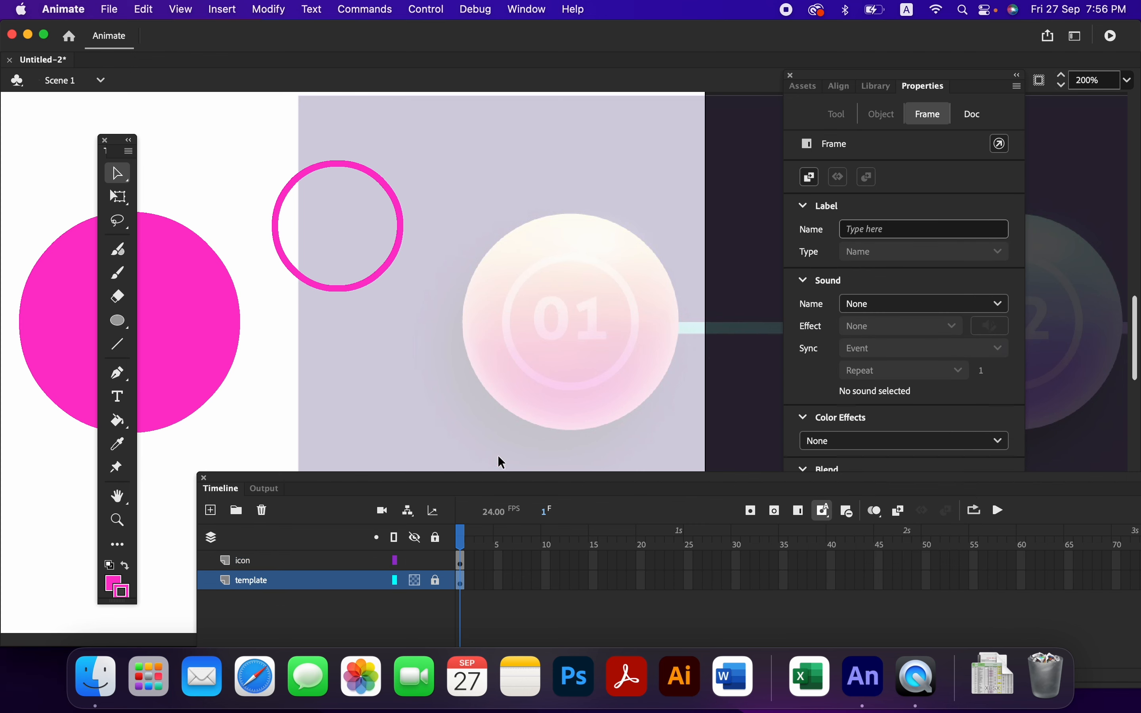
pyautogui.rightClick(325, 585)
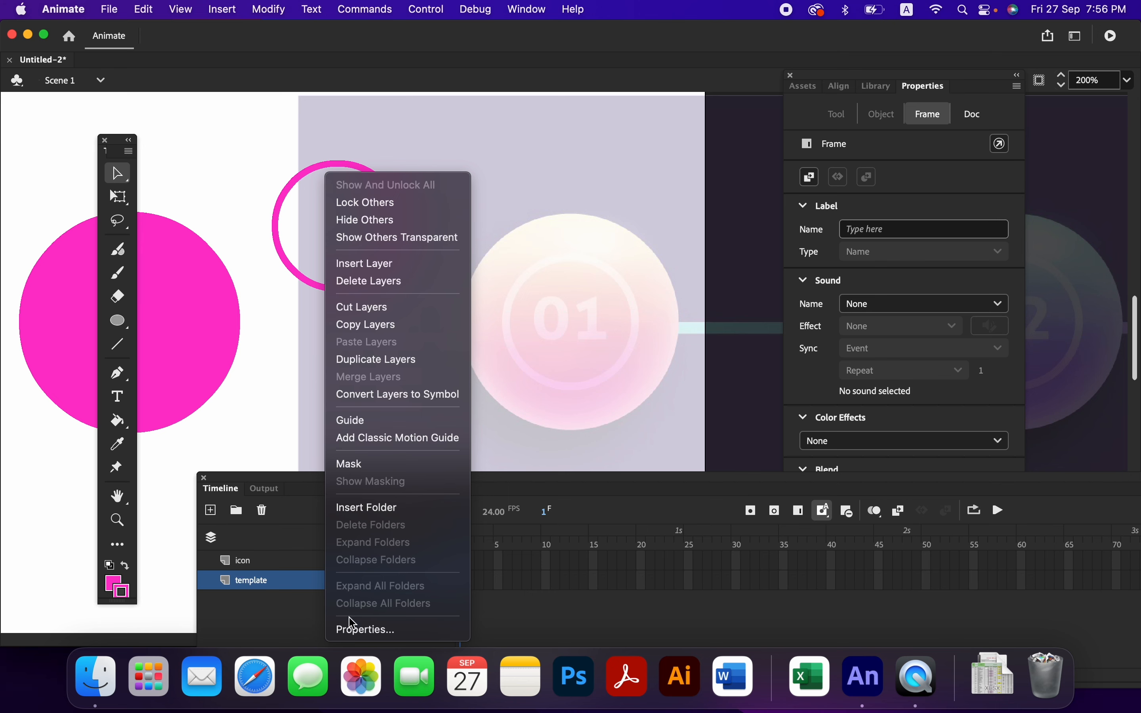
pyautogui.click(364, 629)
pyautogui.click(570, 284)
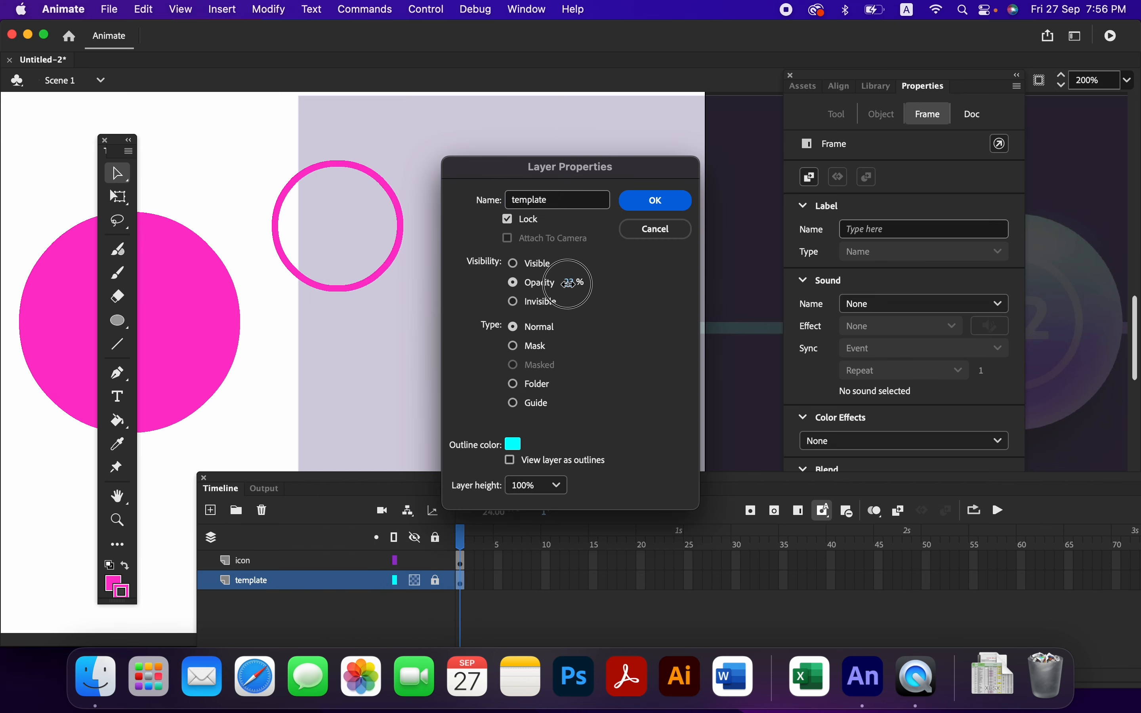
pyautogui.moveTo(570, 283); pyautogui.dragTo(700, 296)
pyautogui.click(656, 201)
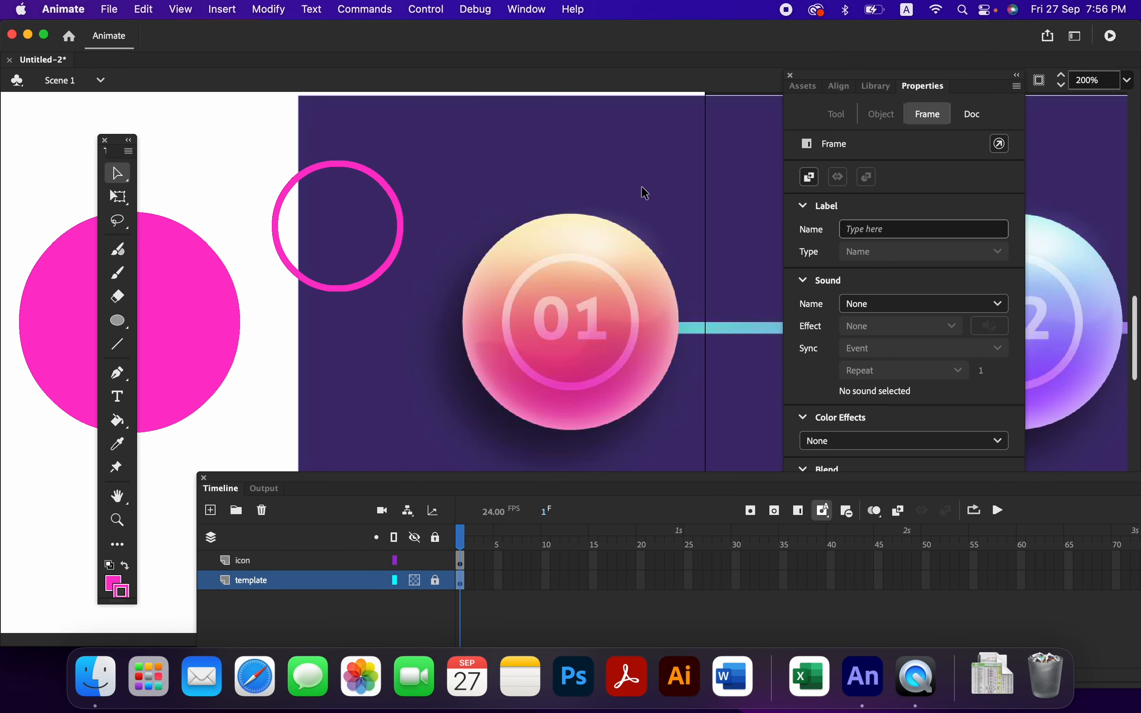
# Make the icon layer active again by selecting the large pink circle beside the template, and clear the selection.
pyautogui.hscroll(-10, 347, 365)
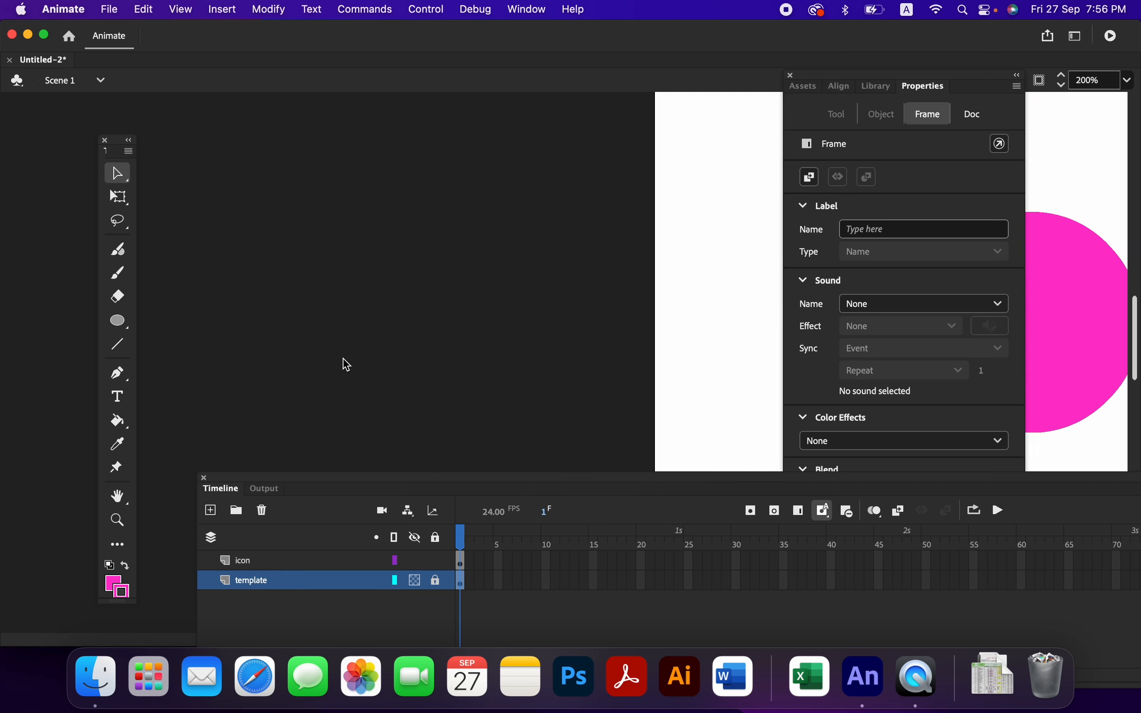
pyautogui.hscroll(-10, 347, 364)
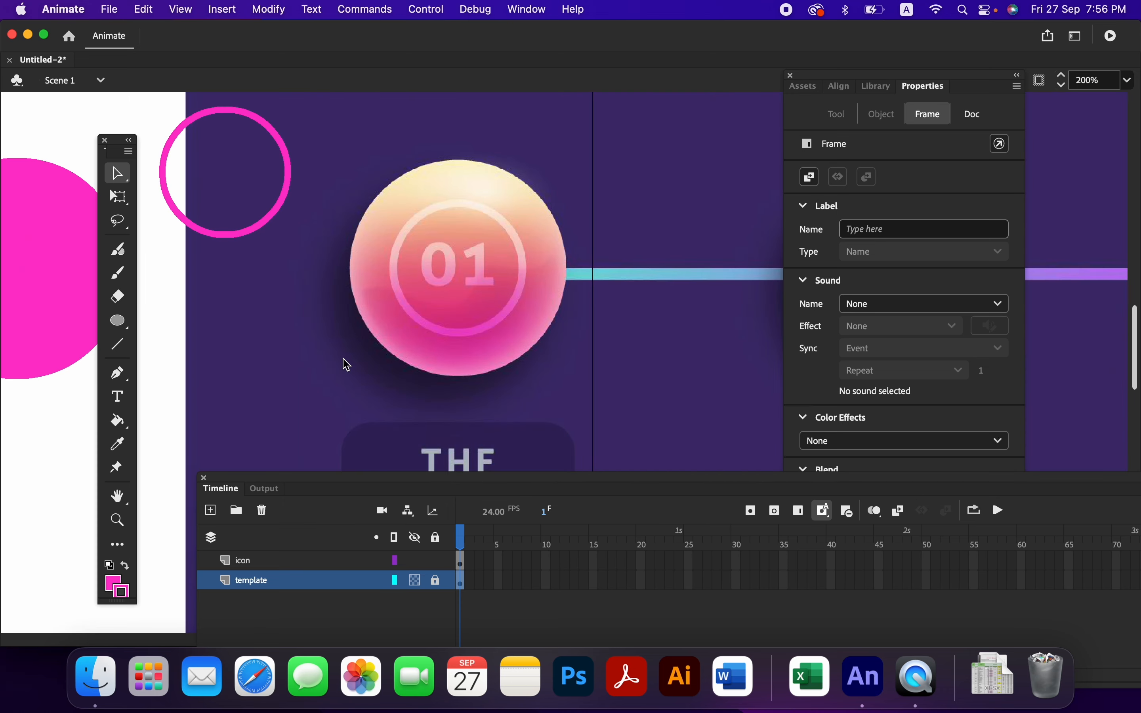
pyautogui.hscroll(-5, 344, 361)
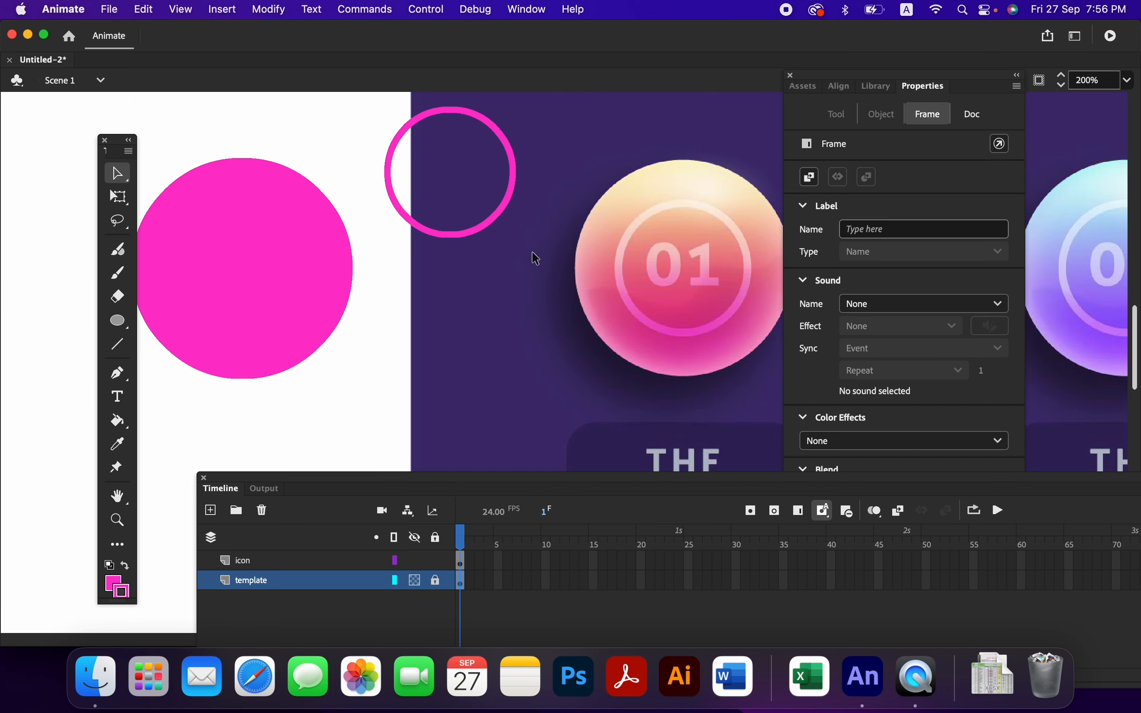
pyautogui.click(302, 282)
pyautogui.click(232, 415)
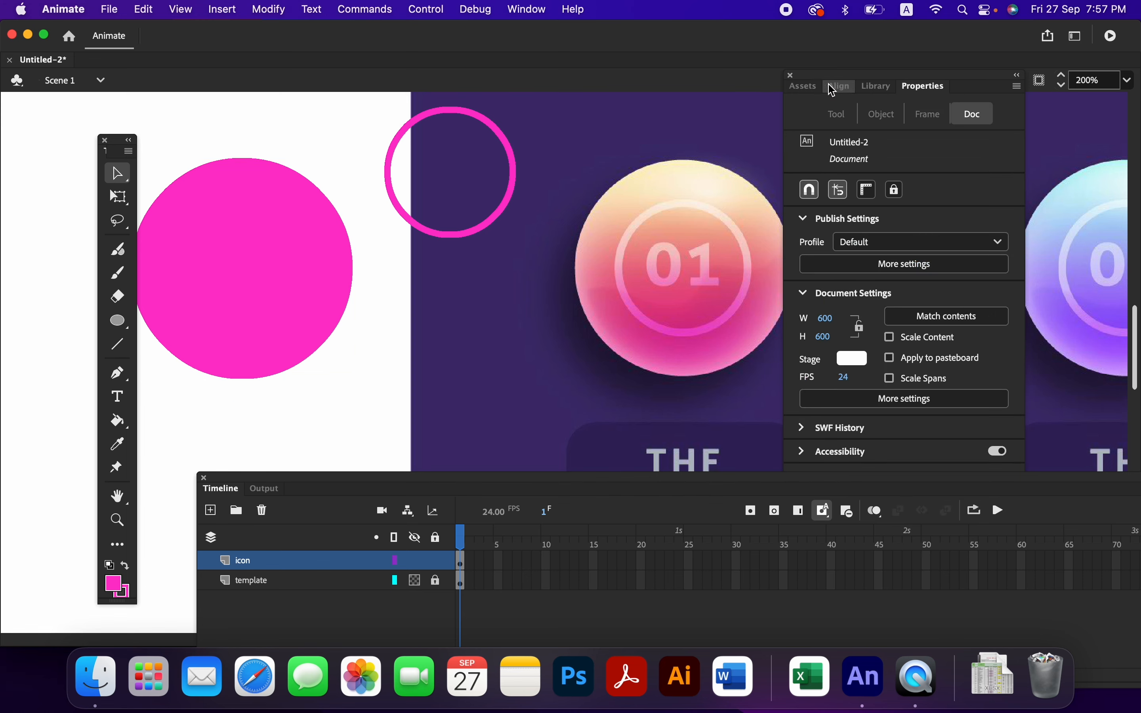
# Open the Color panel and dock it in the same panel group as Properties.
pyautogui.click(539, 9)
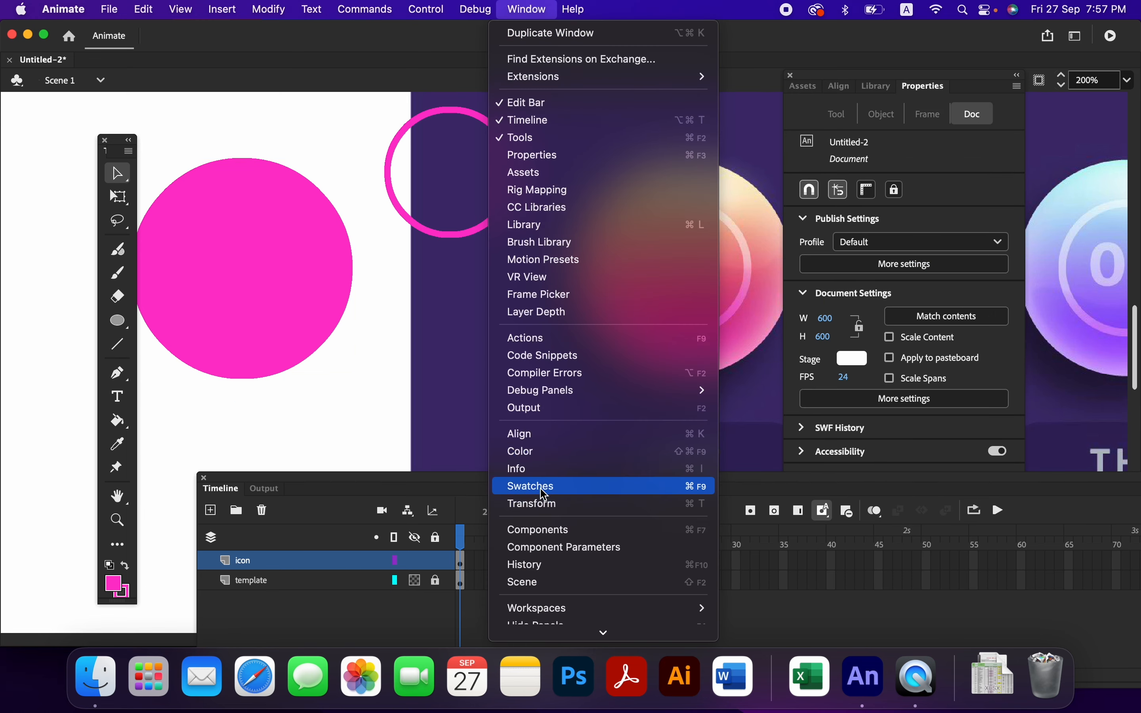
pyautogui.click(546, 454)
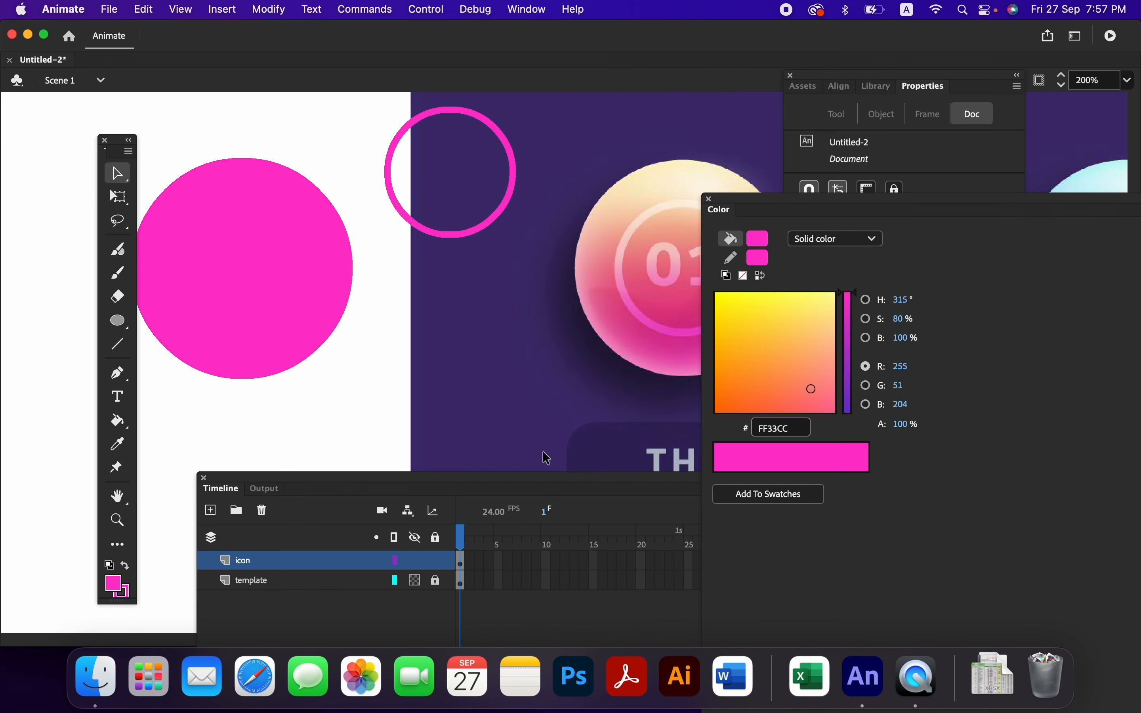
pyautogui.moveTo(871, 204); pyautogui.dragTo(632, 166)
pyautogui.moveTo(922, 293); pyautogui.dragTo(723, 293)
pyautogui.moveTo(649, 174); pyautogui.dragTo(977, 97)
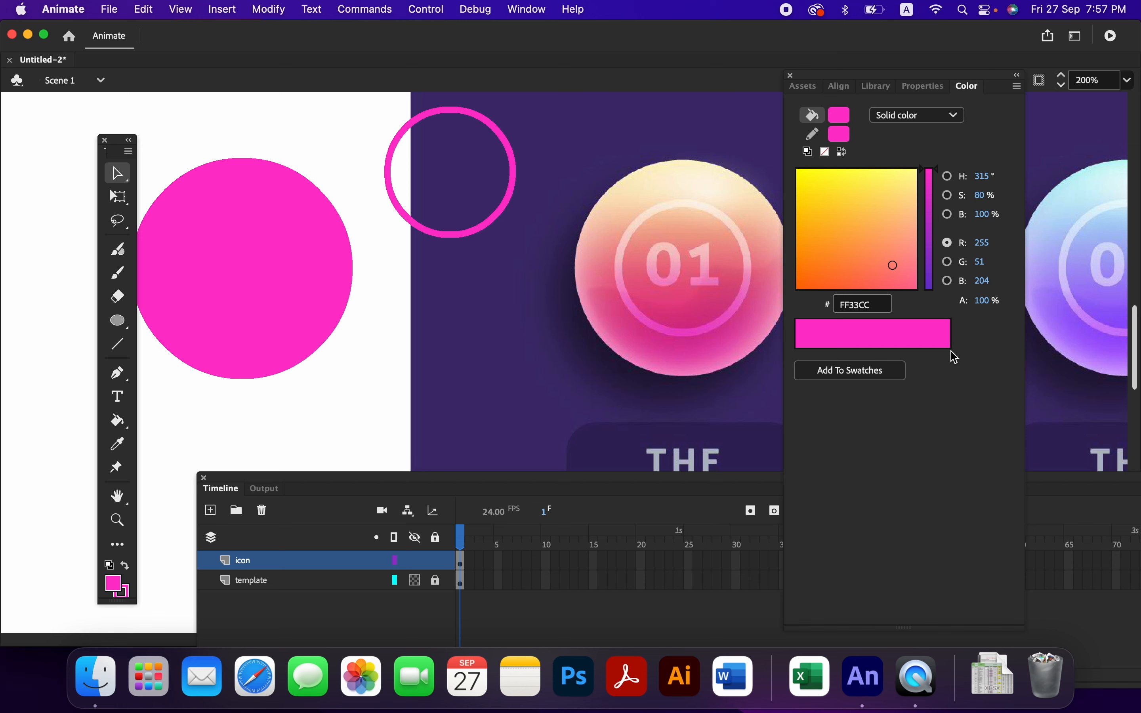
# Switch the fill to a linear gradient and set its last colour stop to #FF66CC.
pyautogui.click(930, 126)
pyautogui.click(928, 182)
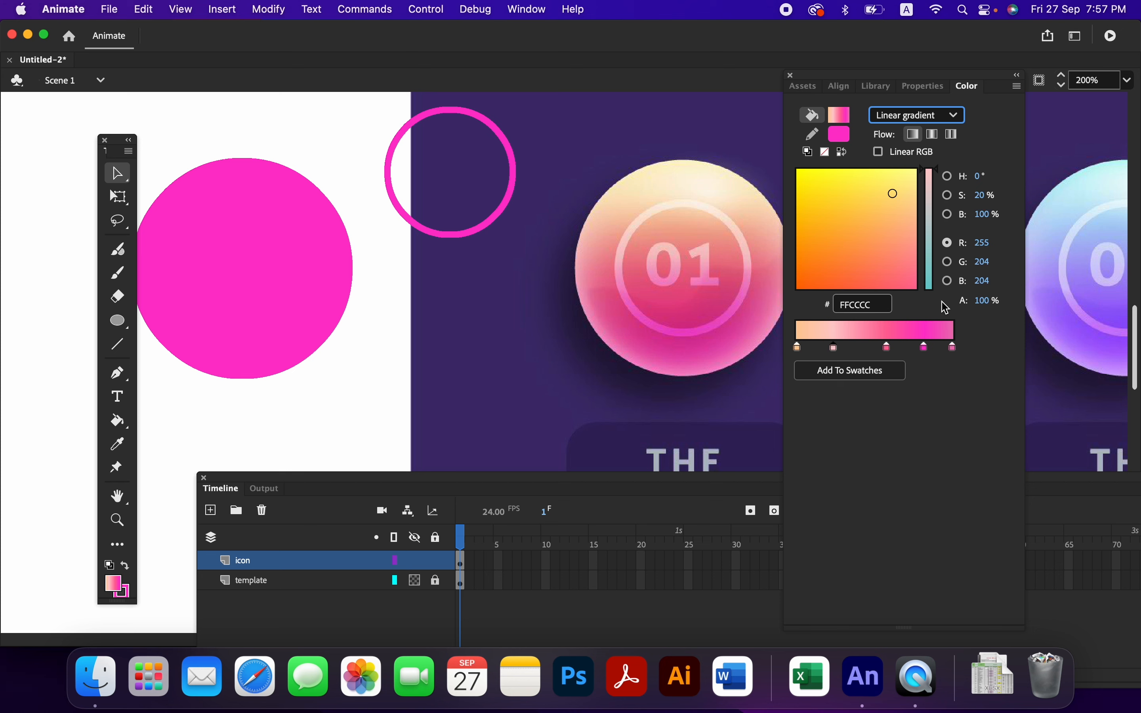
pyautogui.click(956, 350)
pyautogui.doubleClick(954, 349)
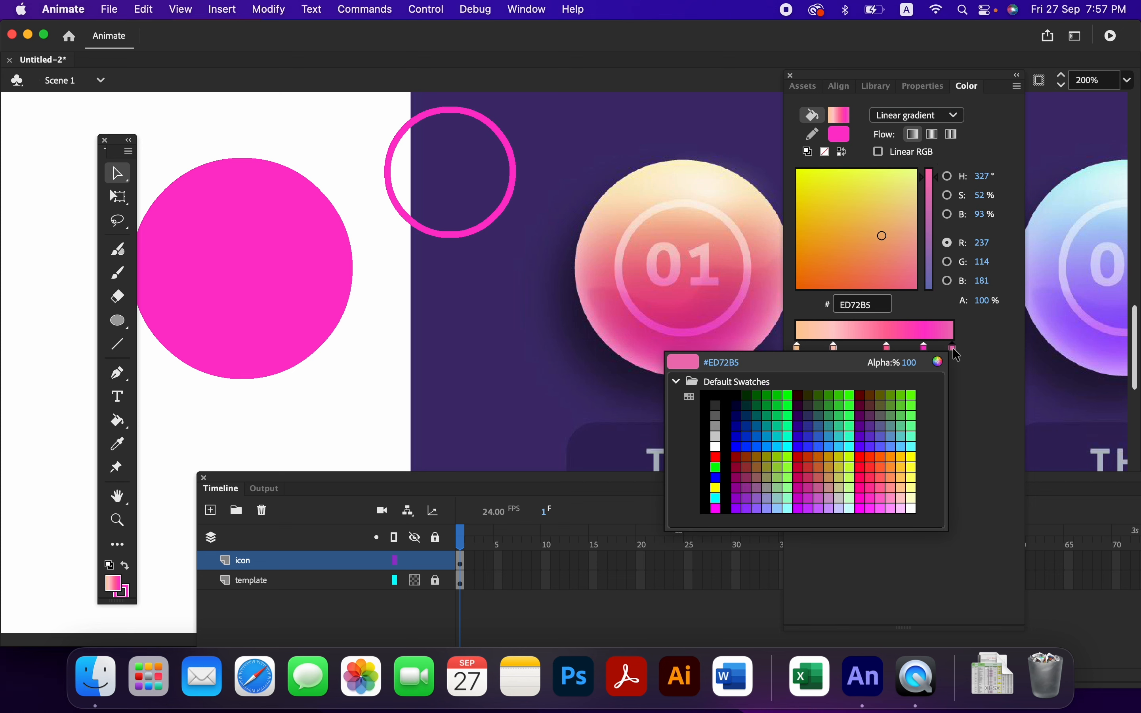
pyautogui.click(885, 498)
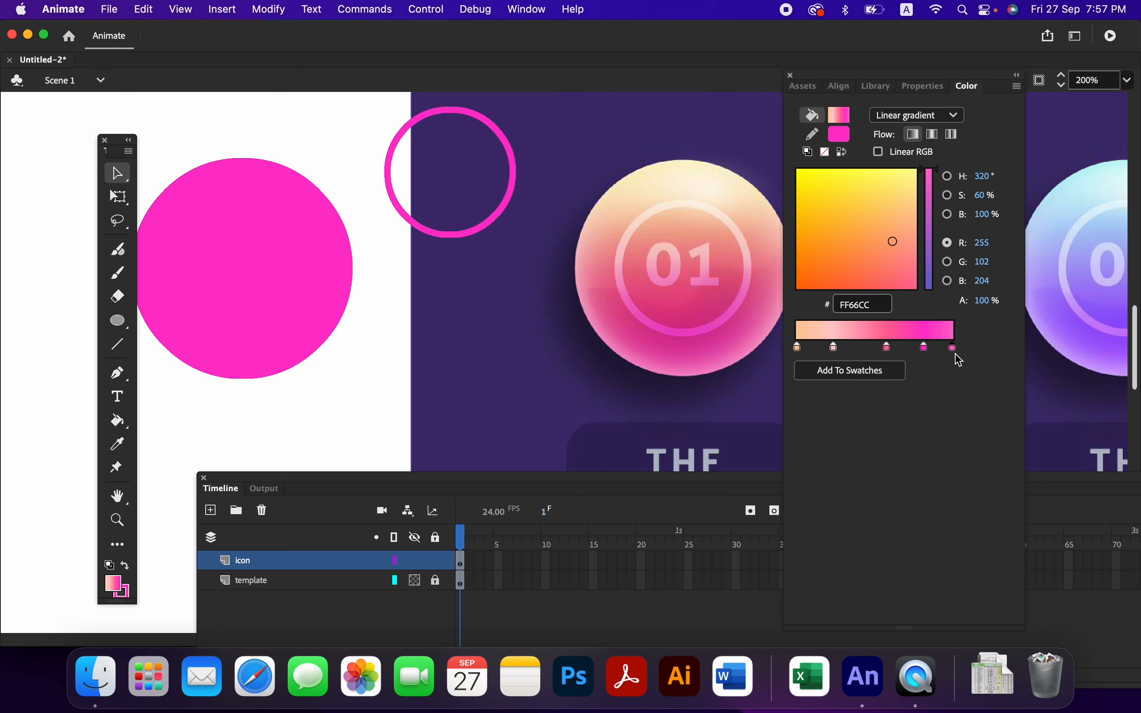
# Shift the gradient's middle stop slightly towards the start and replace the fourth stop with a new #FF33CC stop.
pyautogui.click(923, 350)
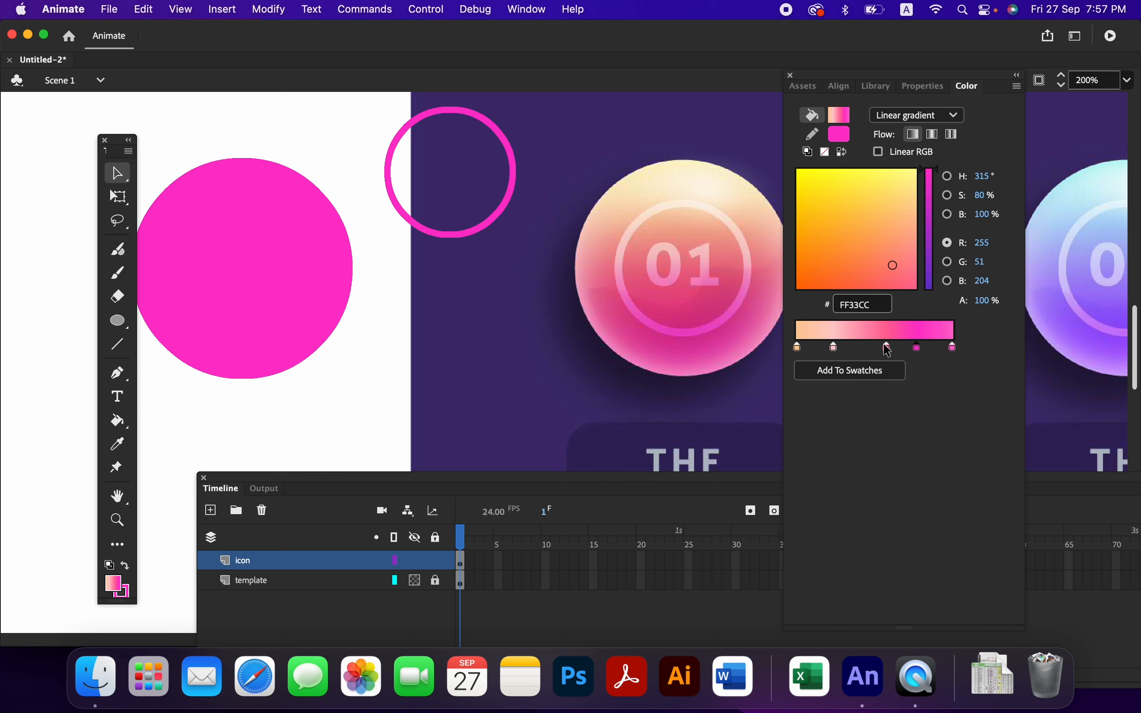
pyautogui.click(878, 350)
pyautogui.click(919, 354)
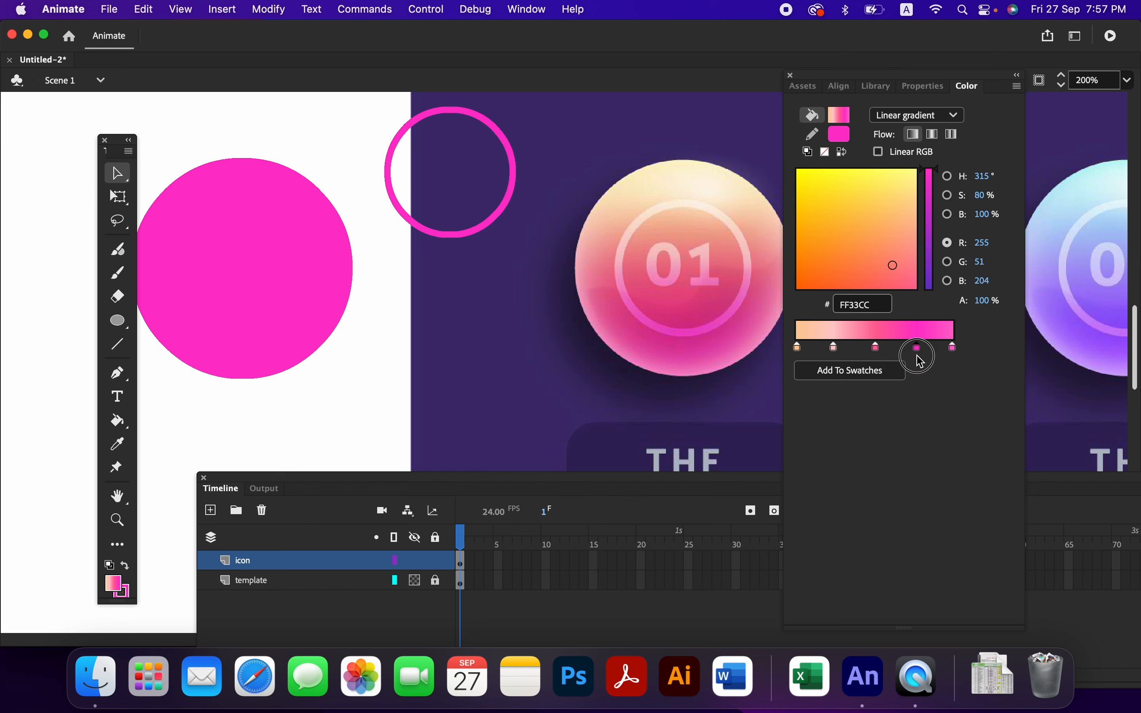
pyautogui.moveTo(918, 355); pyautogui.dragTo(918, 375)
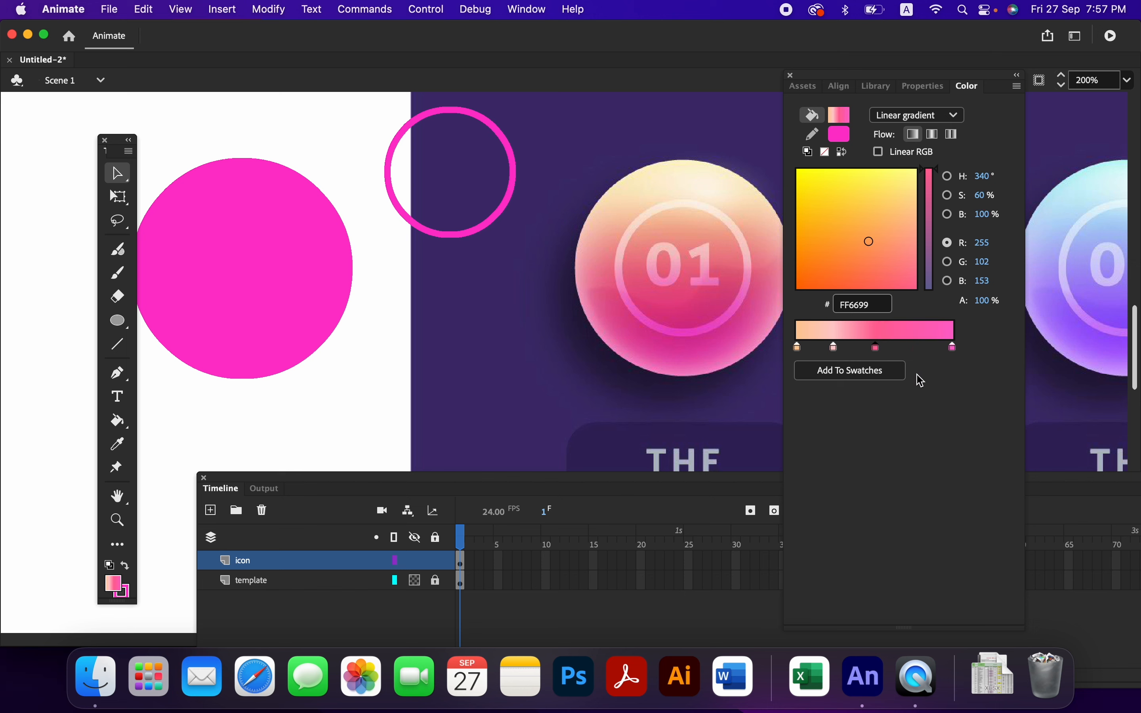
pyautogui.click(918, 350)
pyautogui.click(918, 350)
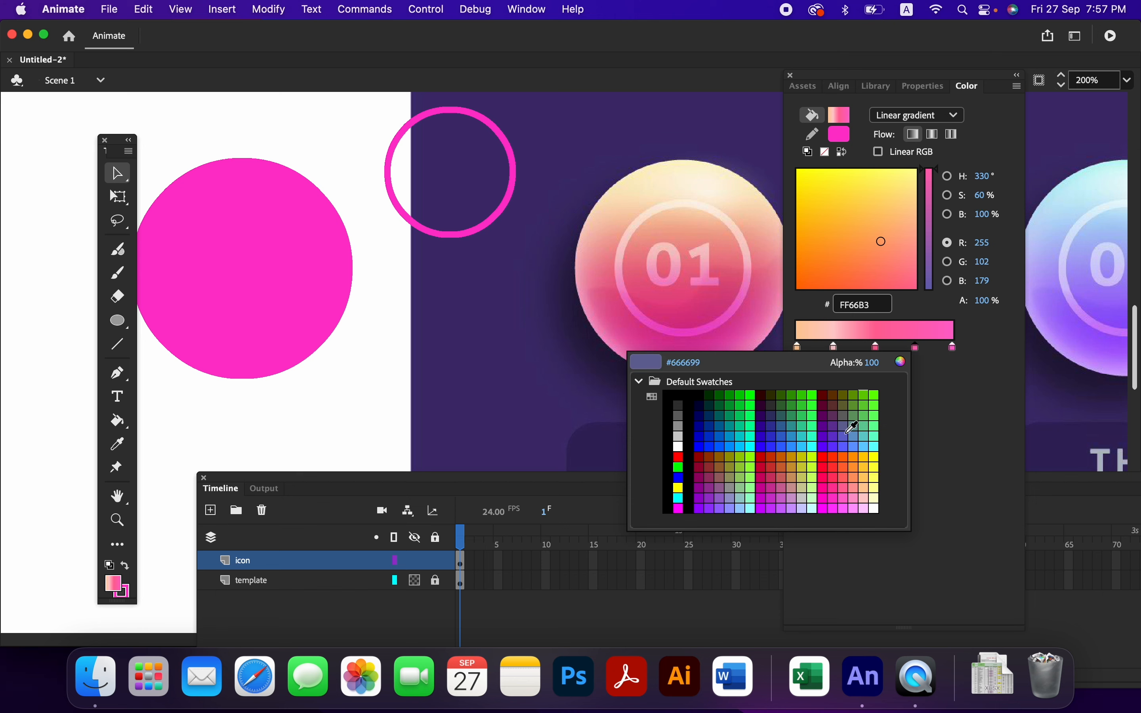
pyautogui.click(840, 486)
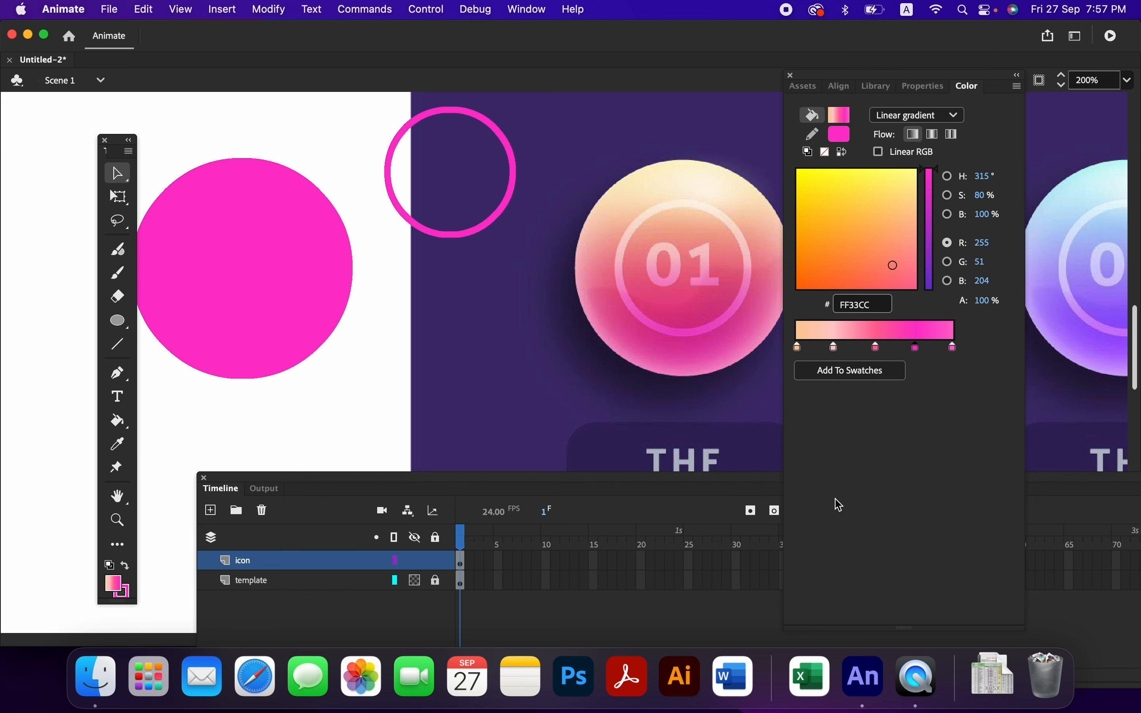
# Replace the gradient's second stop with a pale yellow #FFFFCC stop and adjust the position of the pinkish-red middle stop.
pyautogui.click(834, 349)
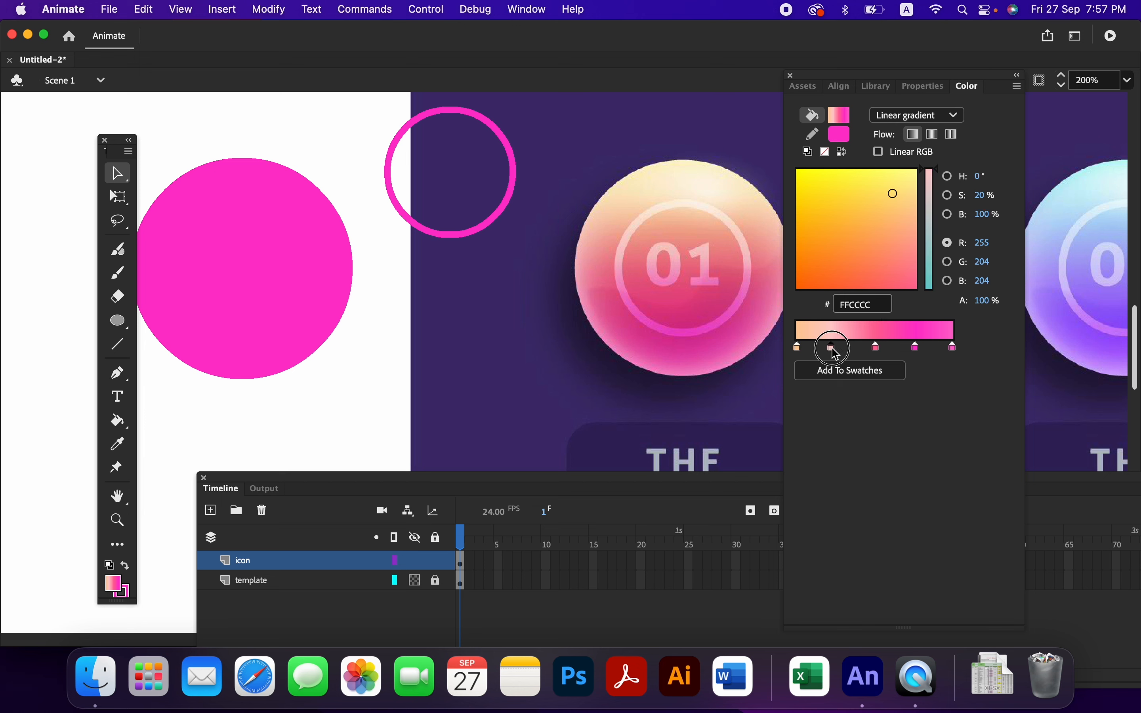
pyautogui.click(877, 349)
pyautogui.moveTo(878, 353); pyautogui.dragTo(853, 359)
pyautogui.click(834, 351)
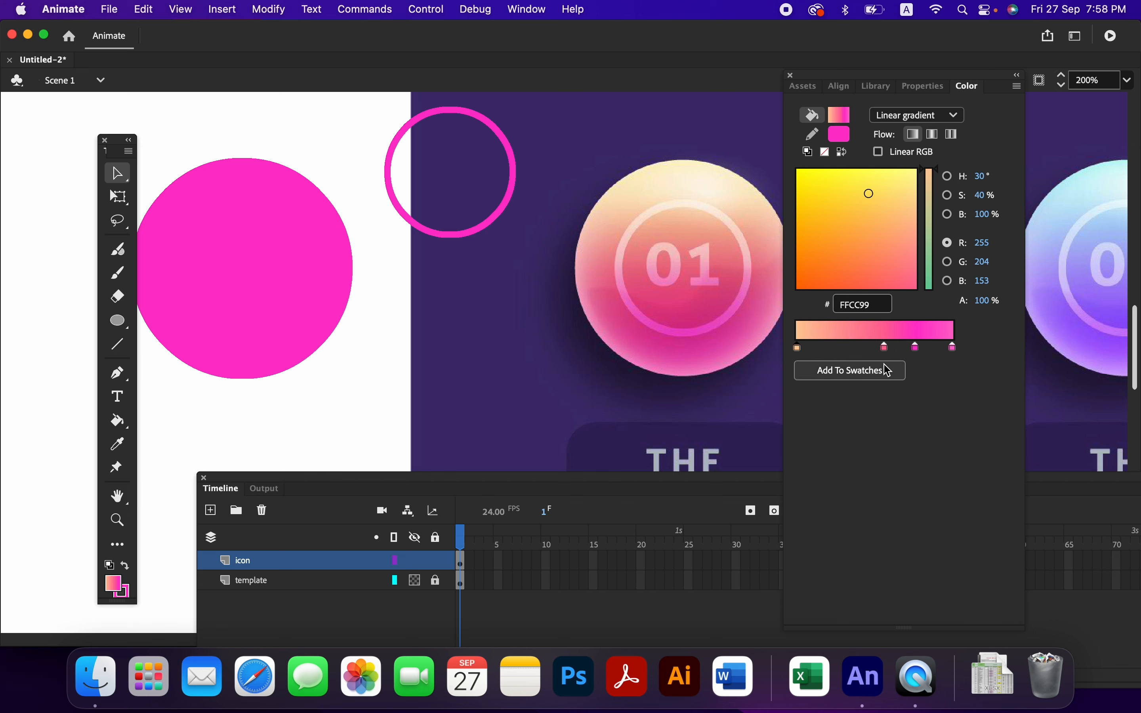
pyautogui.click(844, 350)
pyautogui.click(843, 349)
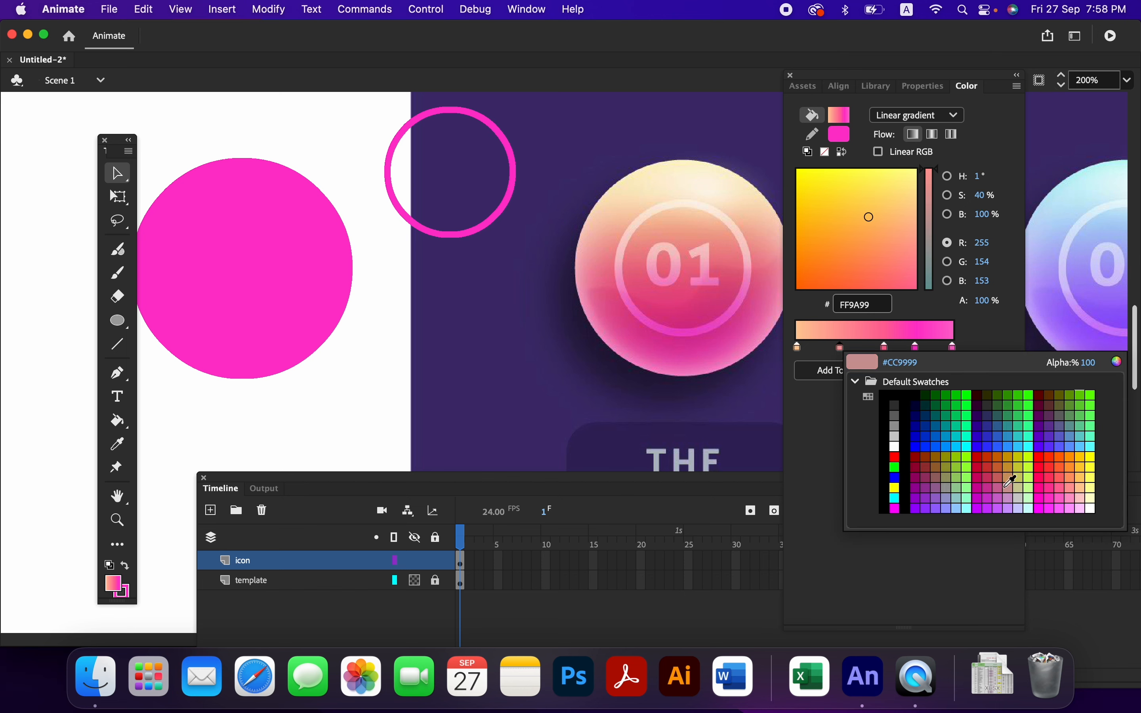
pyautogui.click(1092, 493)
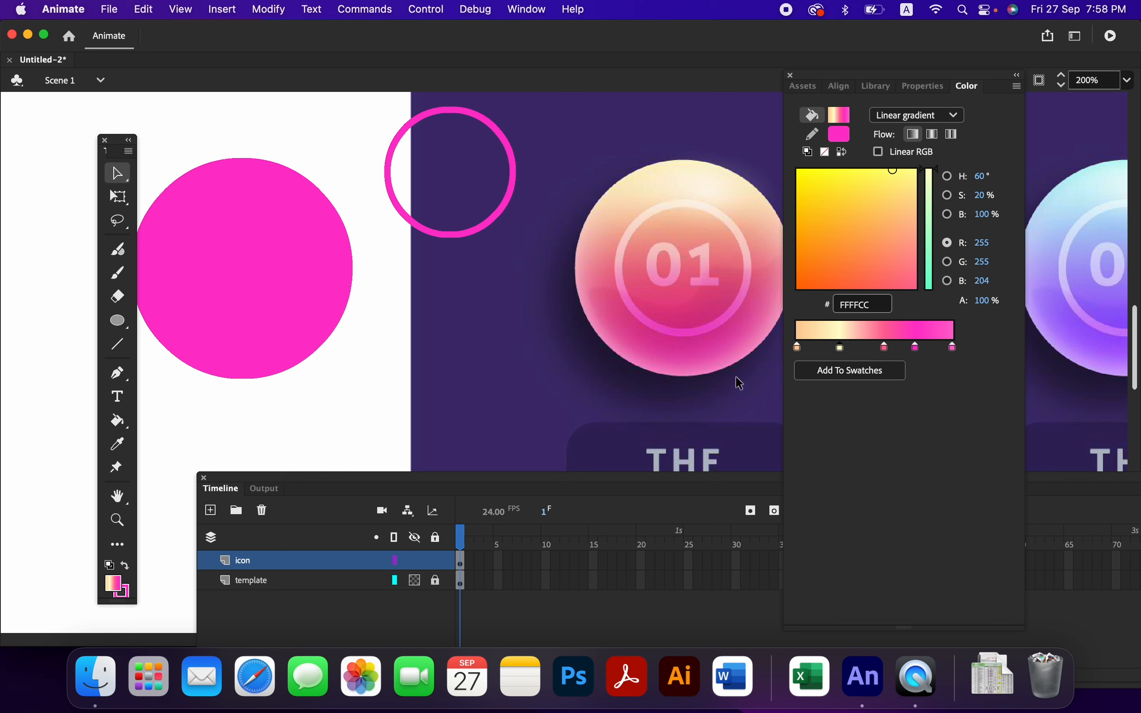
# Draw a gradient-filled sample circle about 51 px wide below the large pink circle and delete its outline.
pyautogui.click(119, 321)
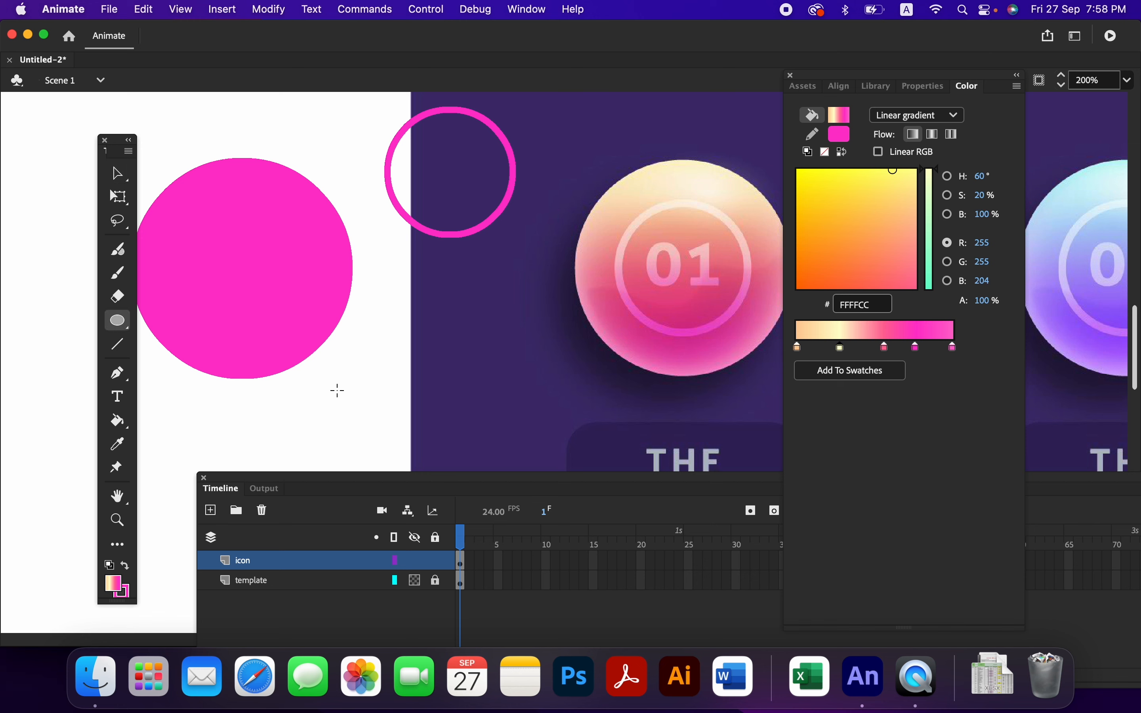
pyautogui.moveTo(300, 377); pyautogui.dragTo(385, 425)
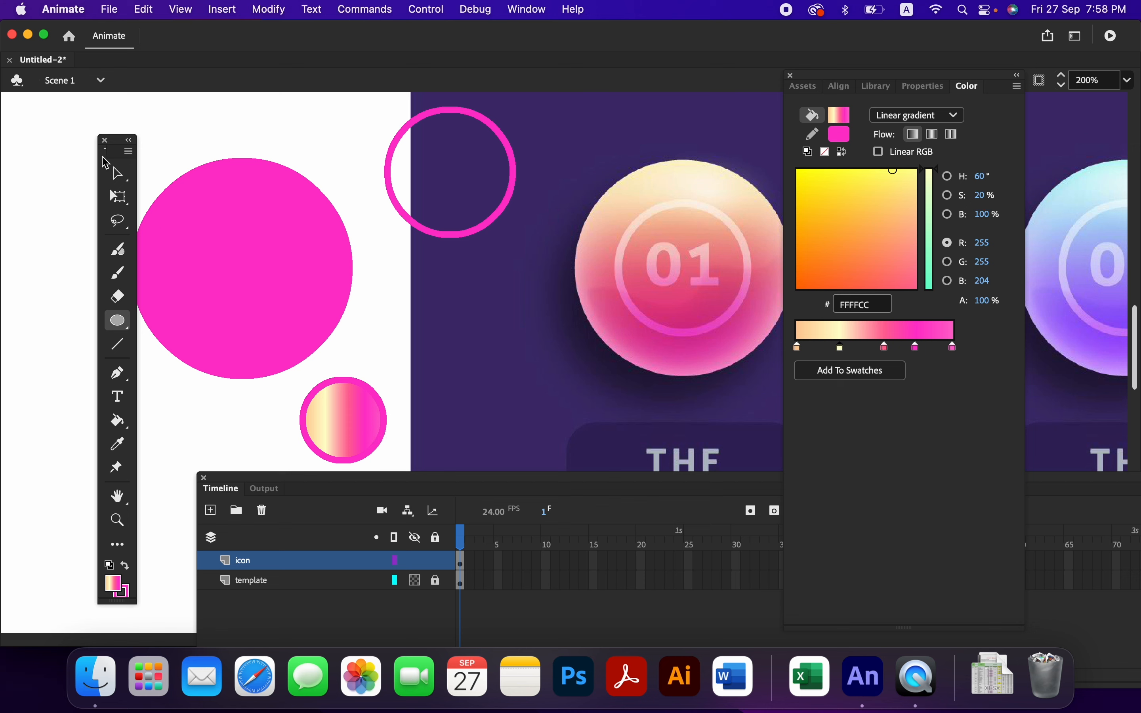
pyautogui.click(118, 173)
pyautogui.click(354, 385)
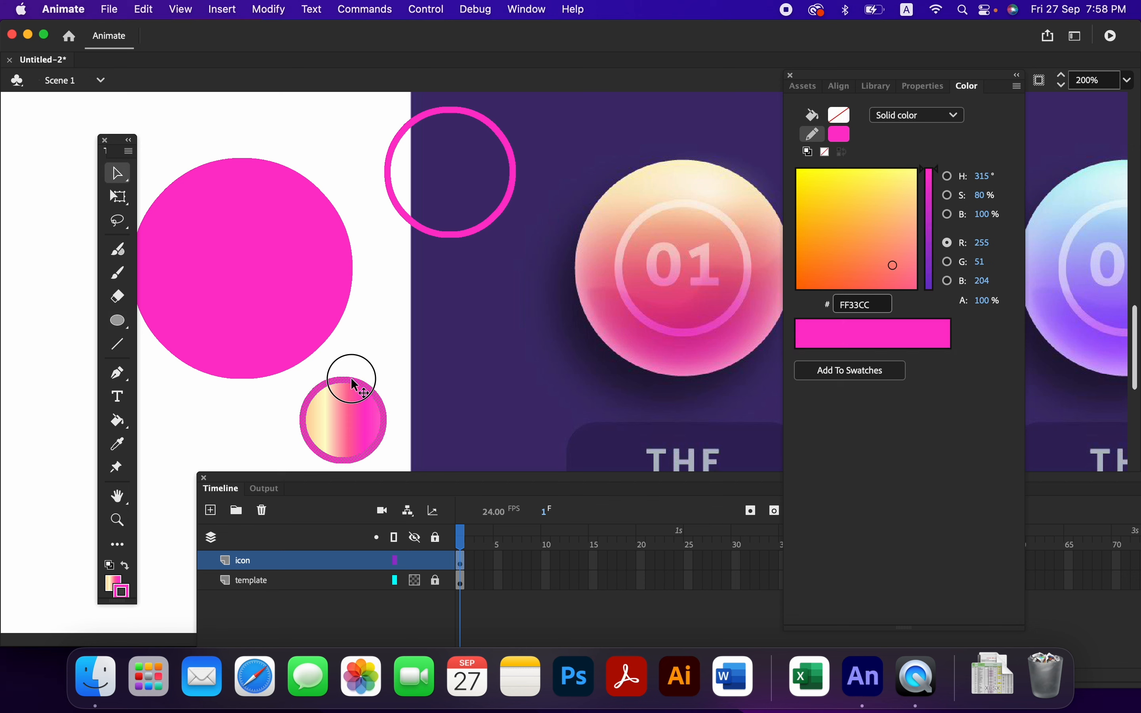
pyautogui.press('Delete')
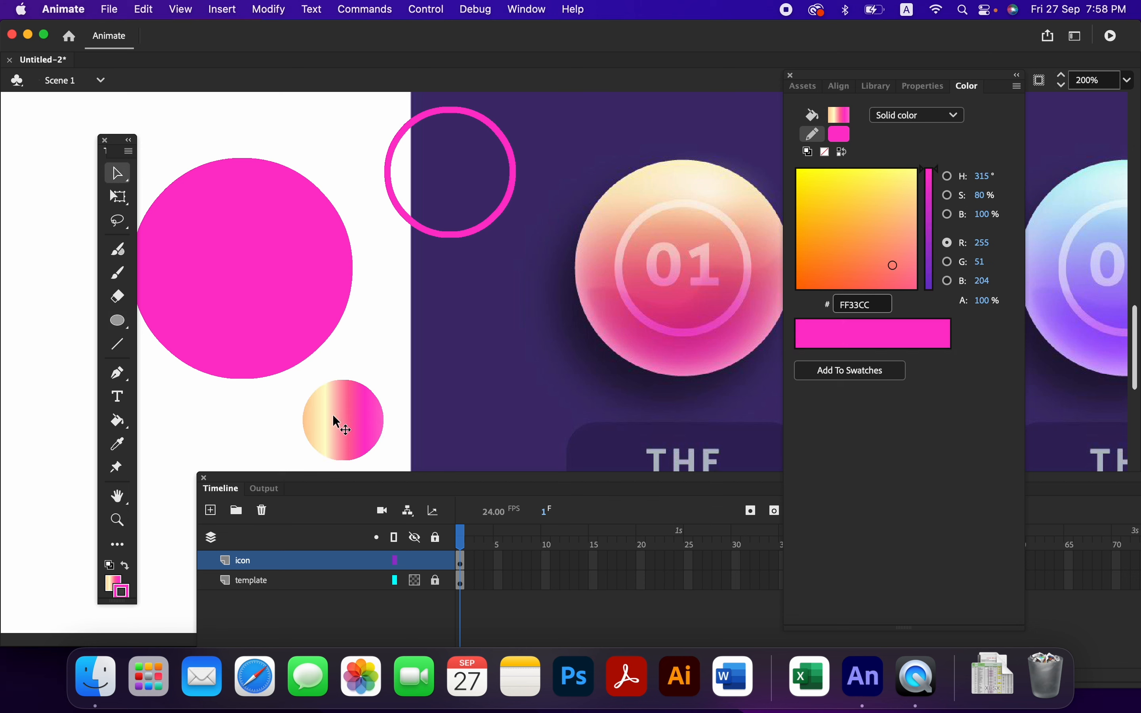
# Break the large pink circle's drawing object apart into a plain shape and select its fill.
pyautogui.click(280, 315)
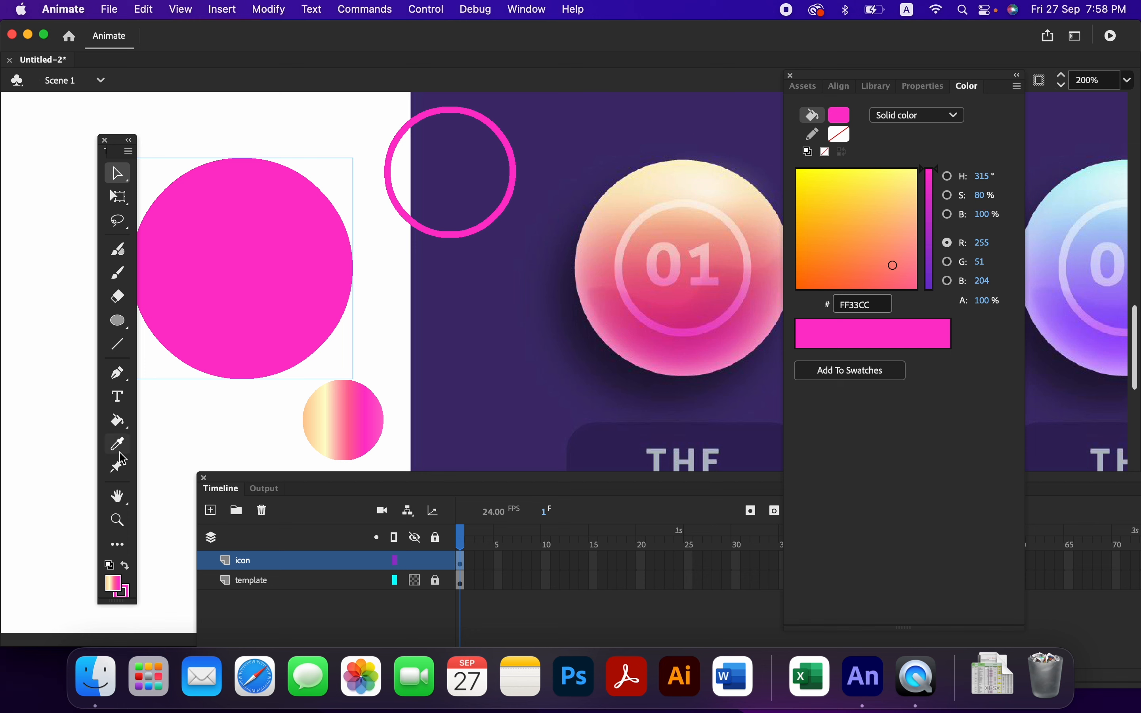
pyautogui.click(333, 416)
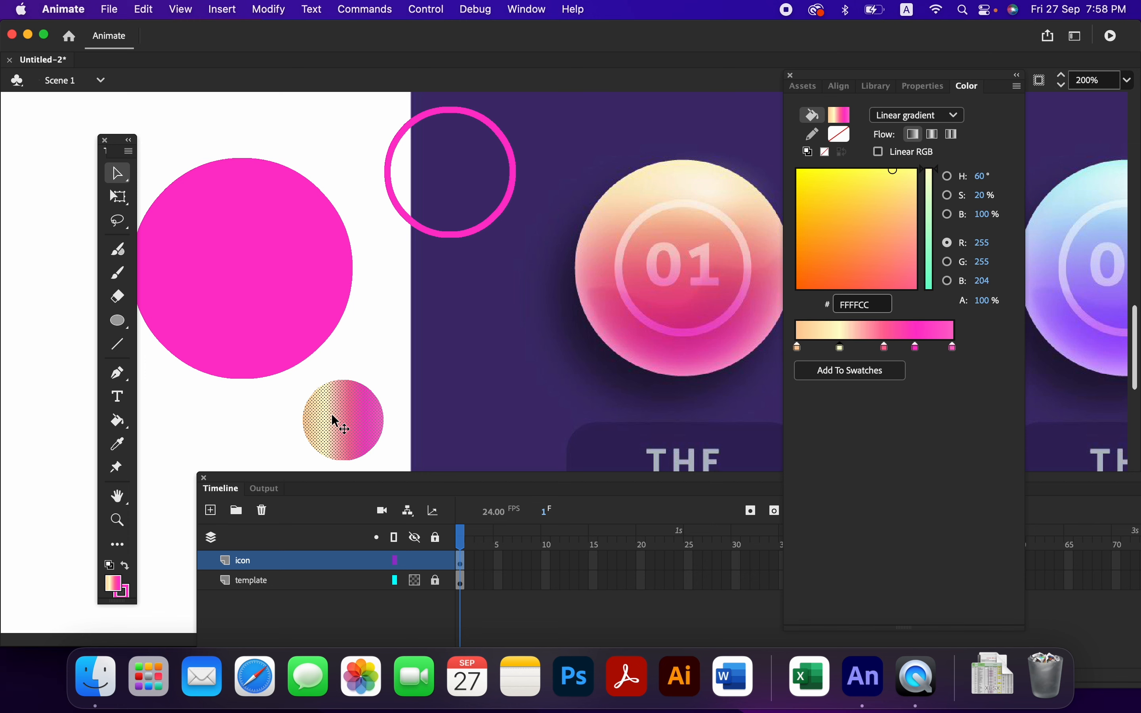
pyautogui.click(309, 315)
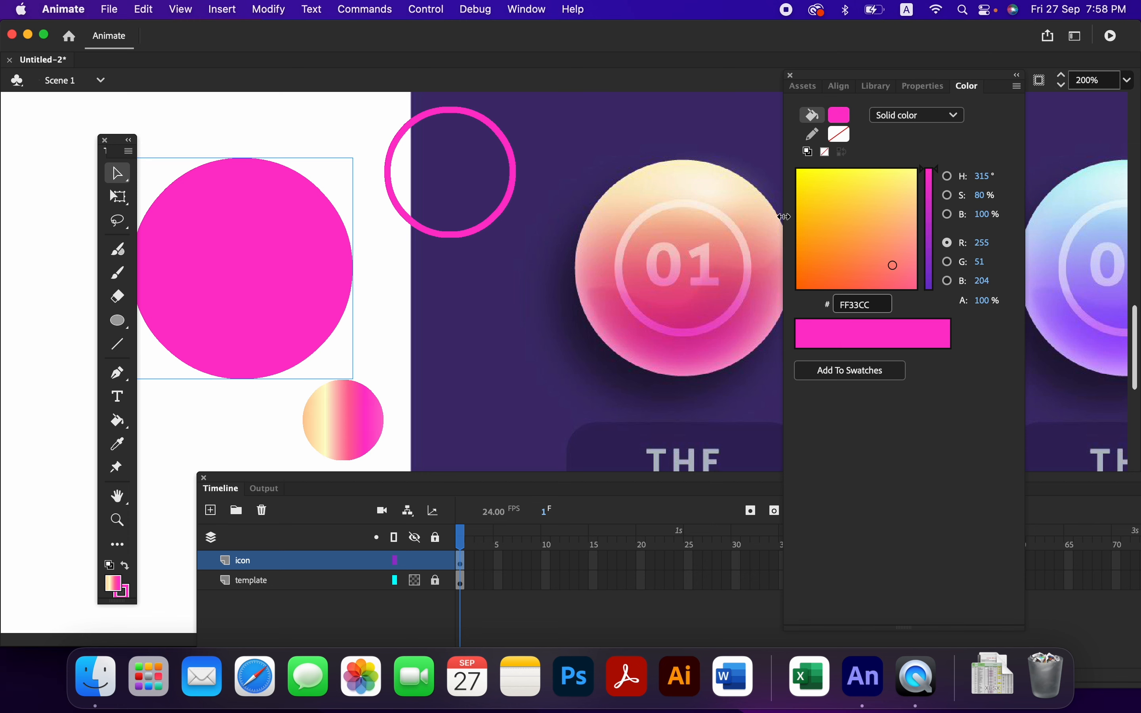
pyautogui.click(924, 88)
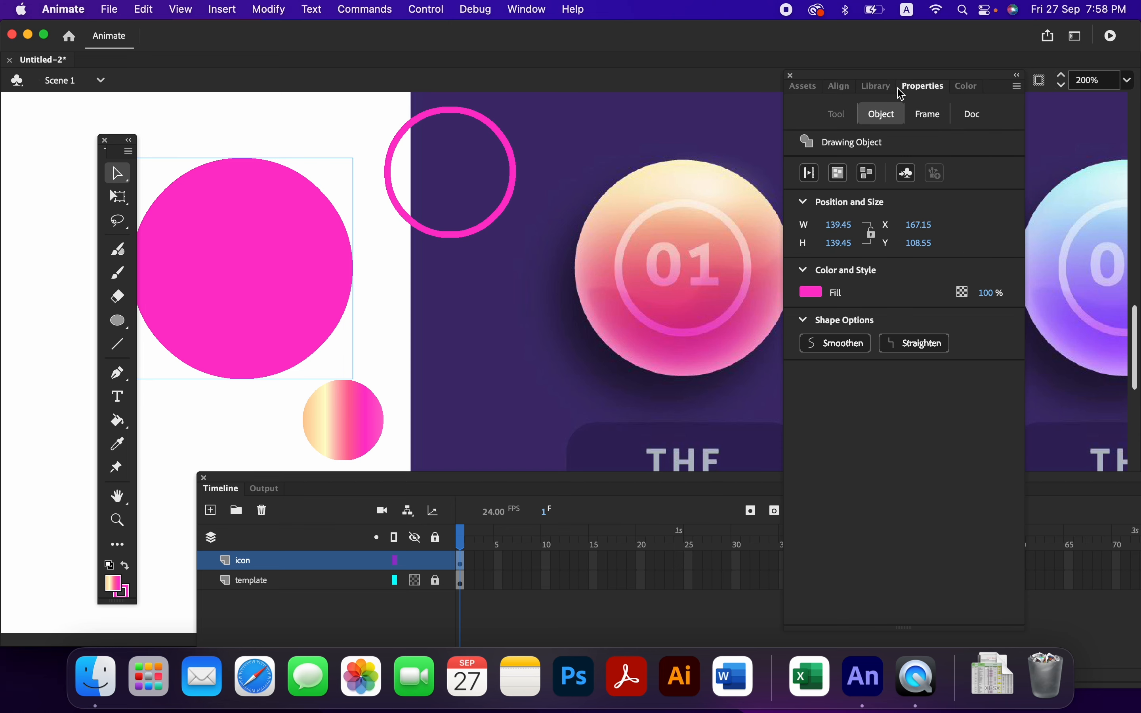
pyautogui.click(874, 175)
pyautogui.click(241, 404)
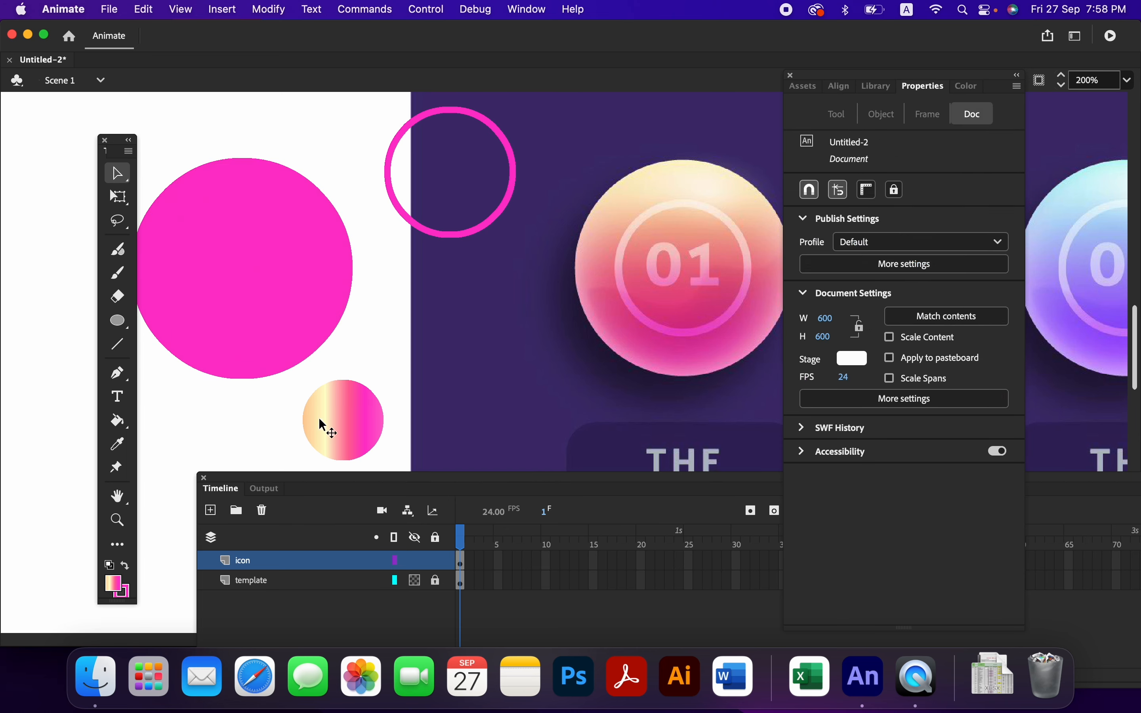
pyautogui.click(354, 431)
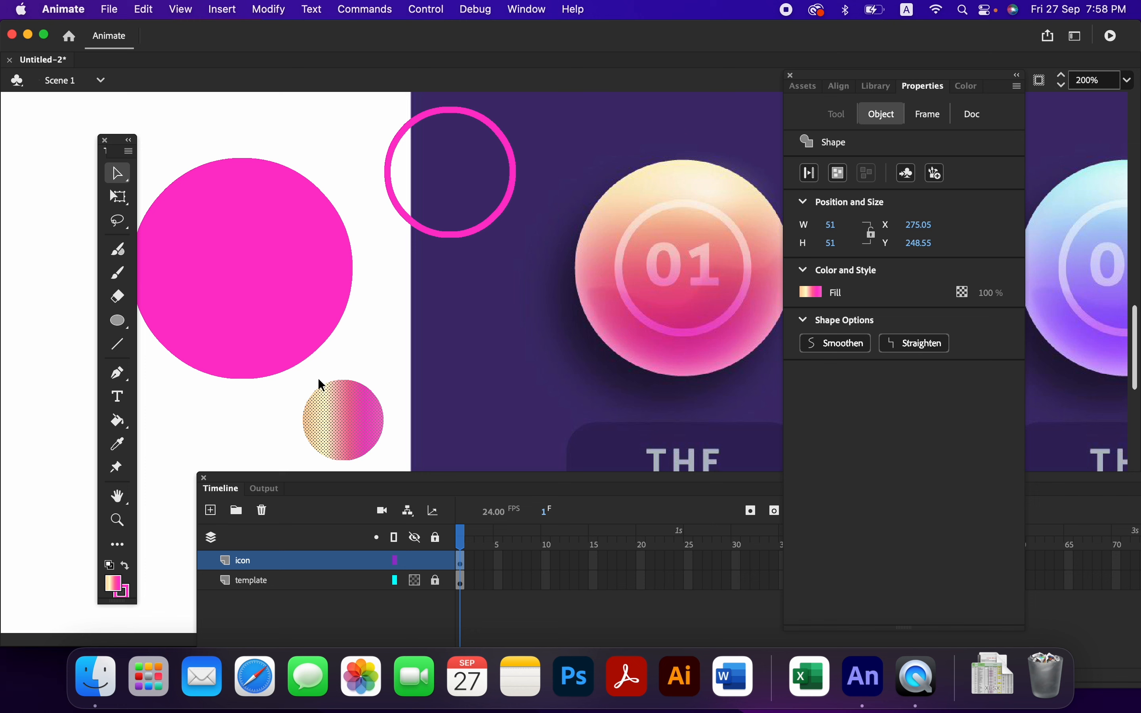
pyautogui.click(285, 310)
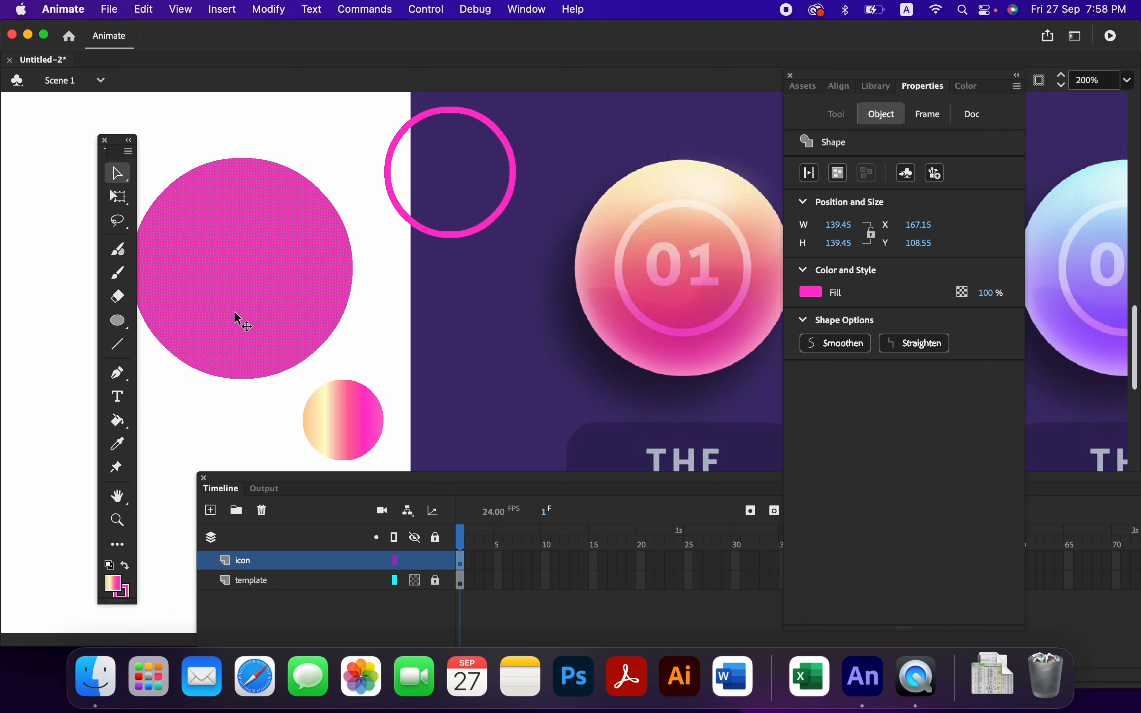
# Sample the small circle's gradient onto the large circle with the Eyedropper, and delete the small sample circle.
pyautogui.click(116, 443)
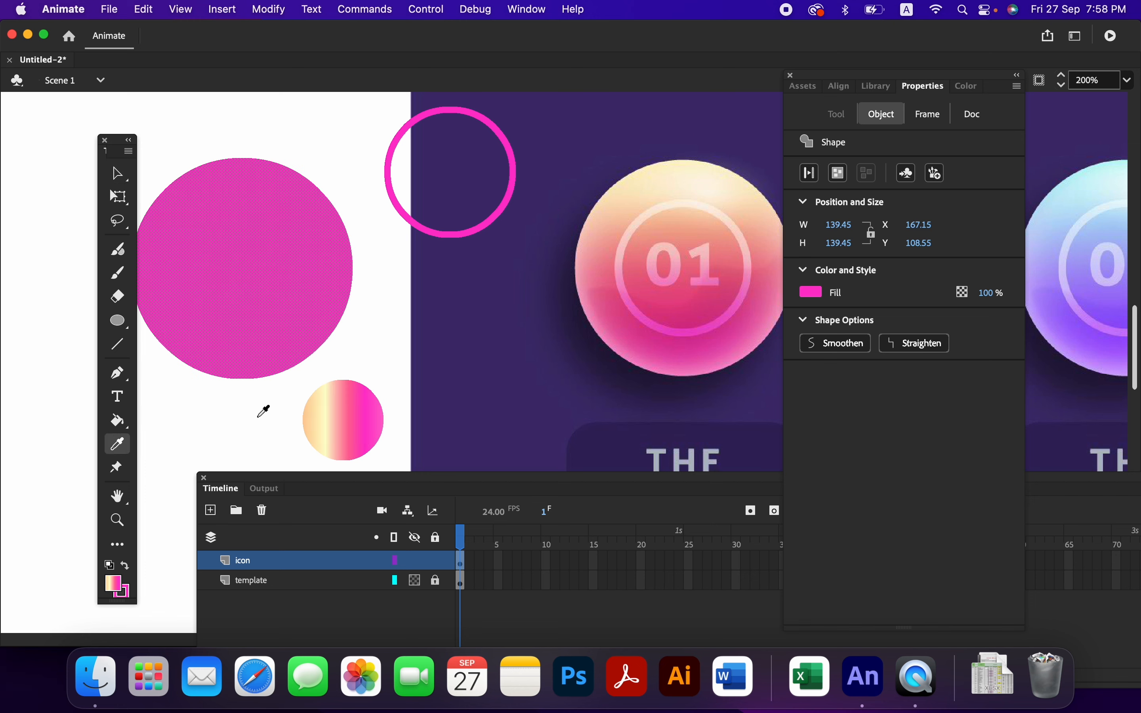
pyautogui.click(341, 415)
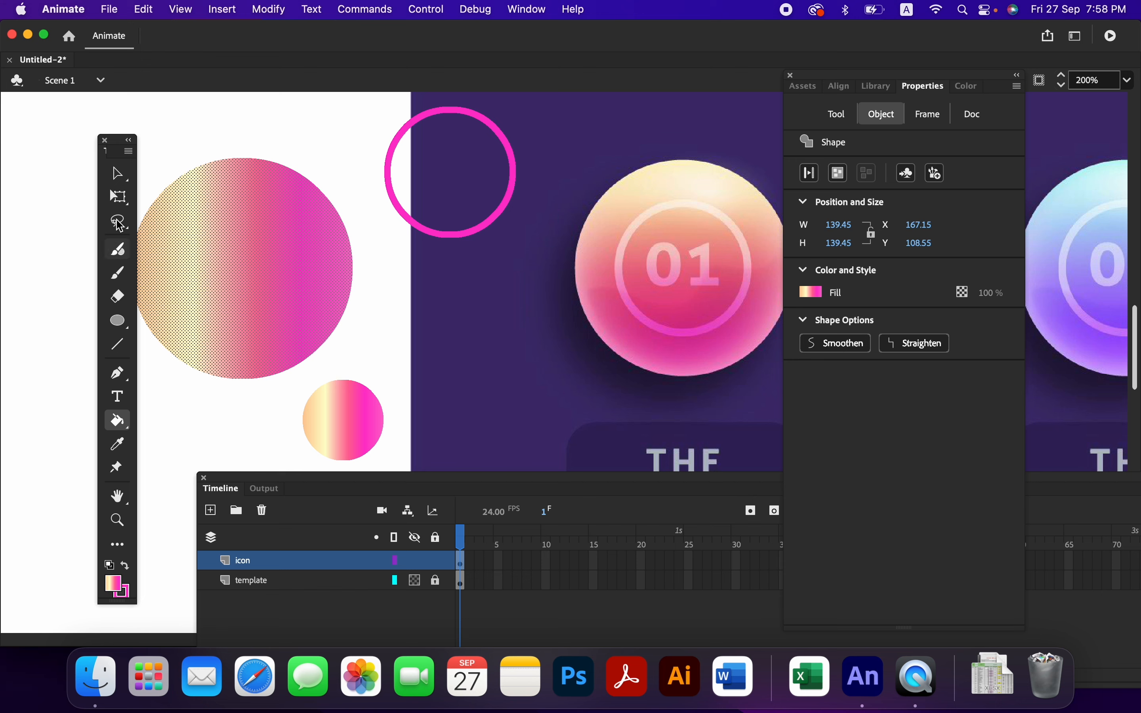
pyautogui.click(118, 173)
pyautogui.click(214, 433)
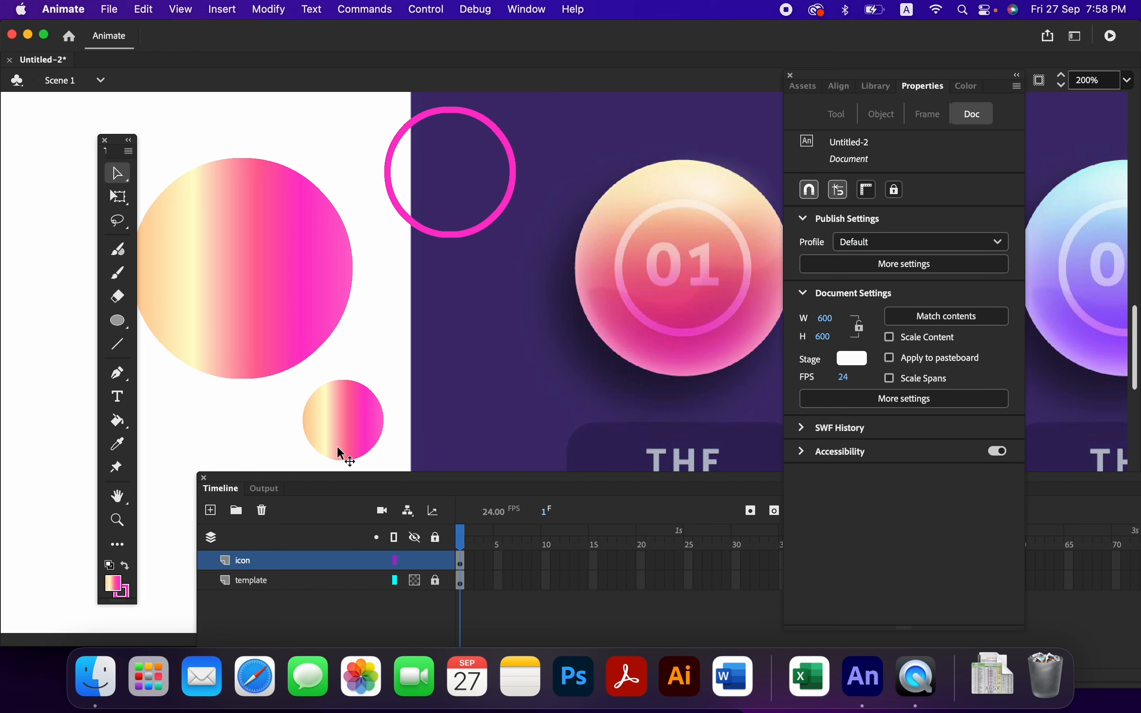
pyautogui.click(368, 446)
pyautogui.press('Delete')
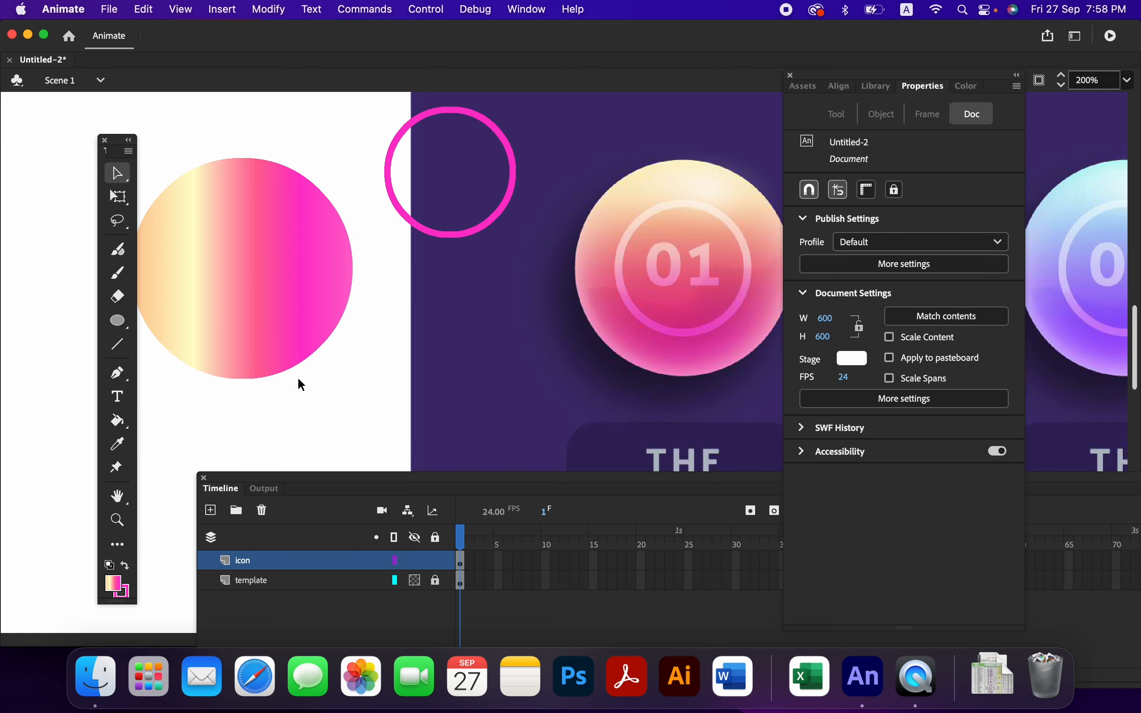
# Rotate the large circle's gradient to run from cream at the top to pink at the bottom, slightly tilted, and stretch it past the circle's edge.
pyautogui.click(298, 309)
pyautogui.click(268, 402)
pyautogui.click(243, 264)
pyautogui.click(119, 196)
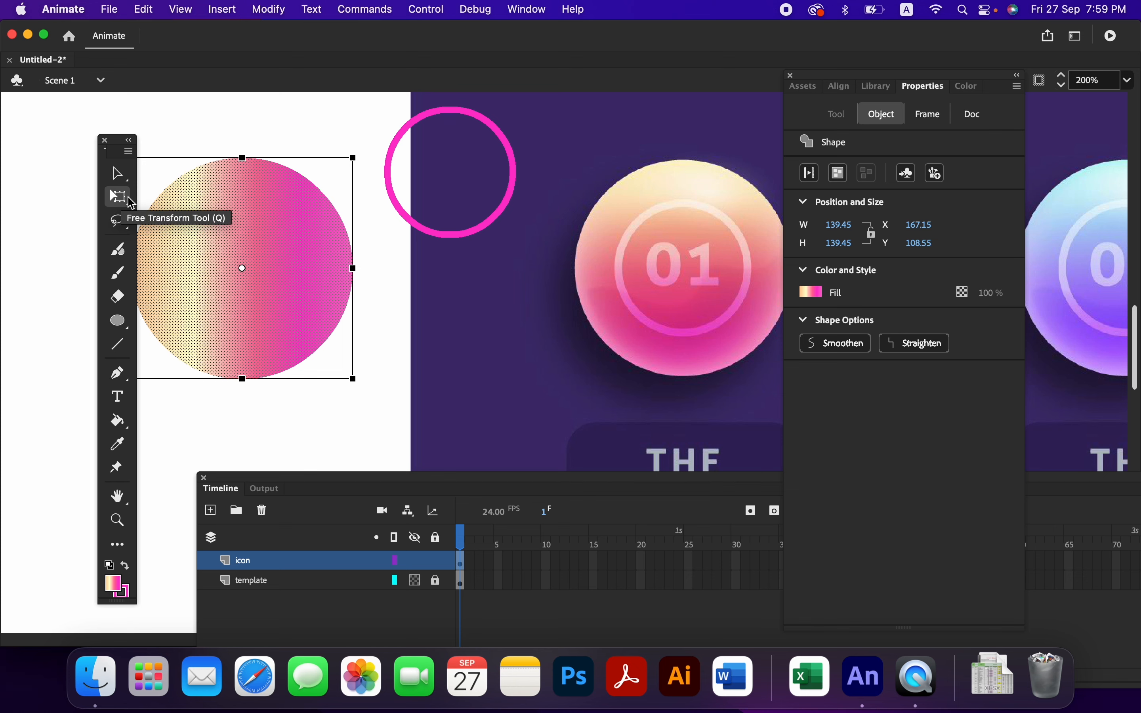
pyautogui.moveTo(119, 196); pyautogui.dragTo(181, 222)
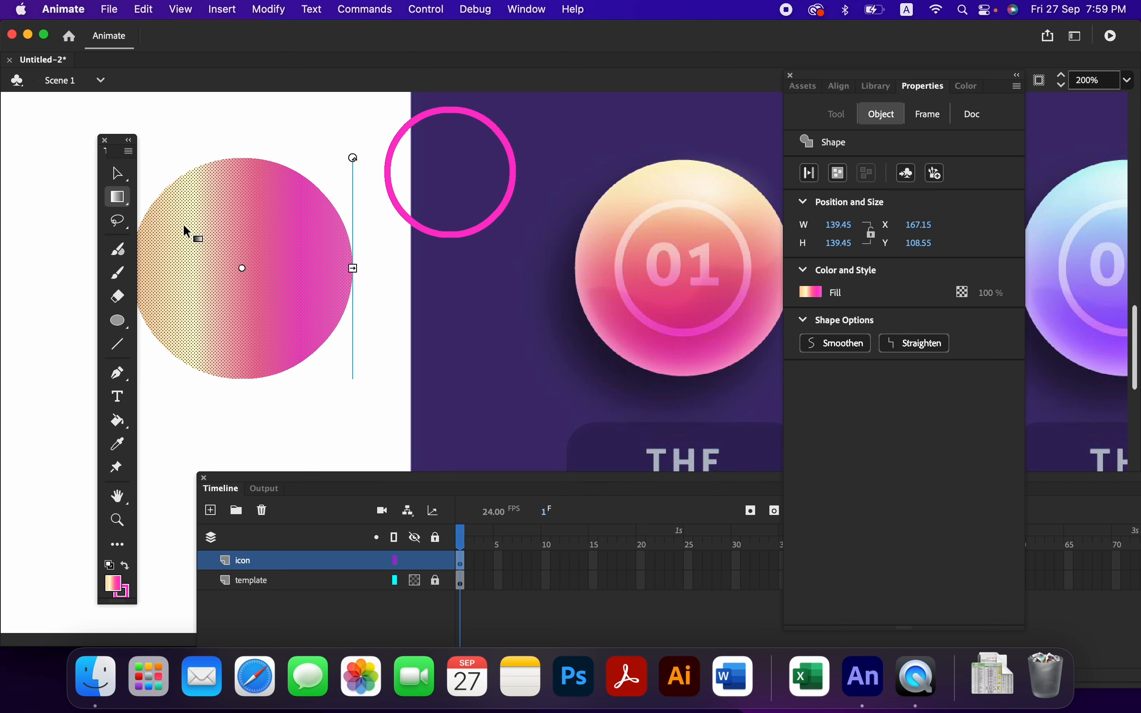
pyautogui.moveTo(354, 158); pyautogui.dragTo(327, 320)
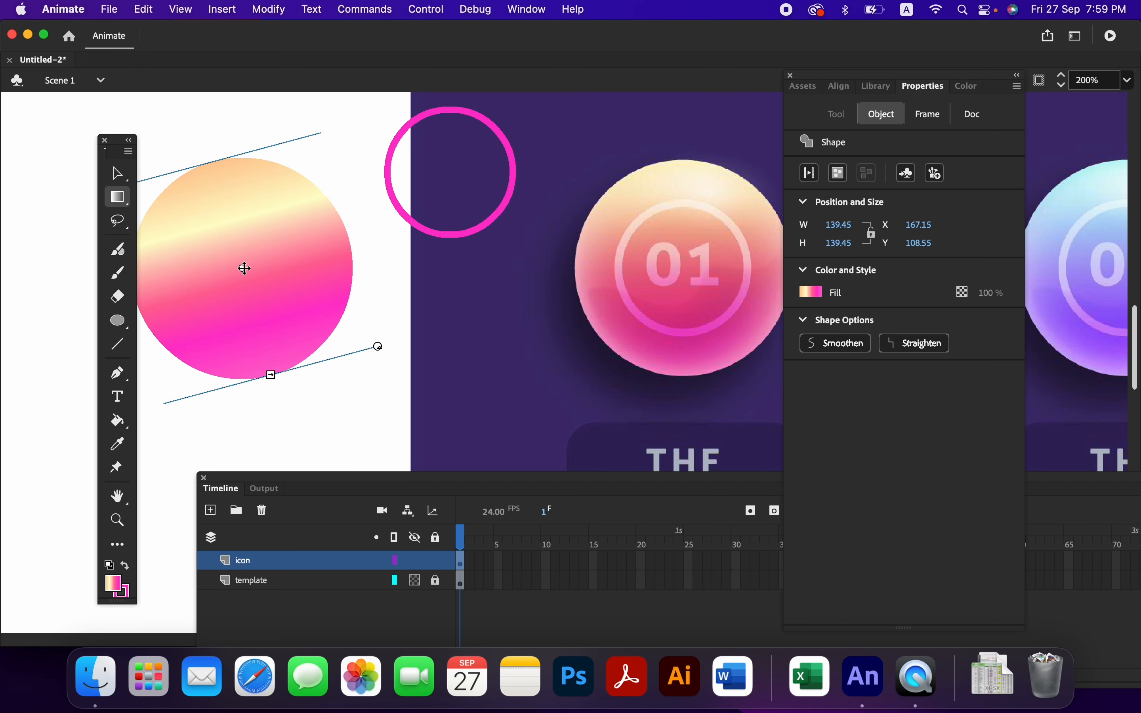
pyautogui.moveTo(271, 375); pyautogui.dragTo(290, 408)
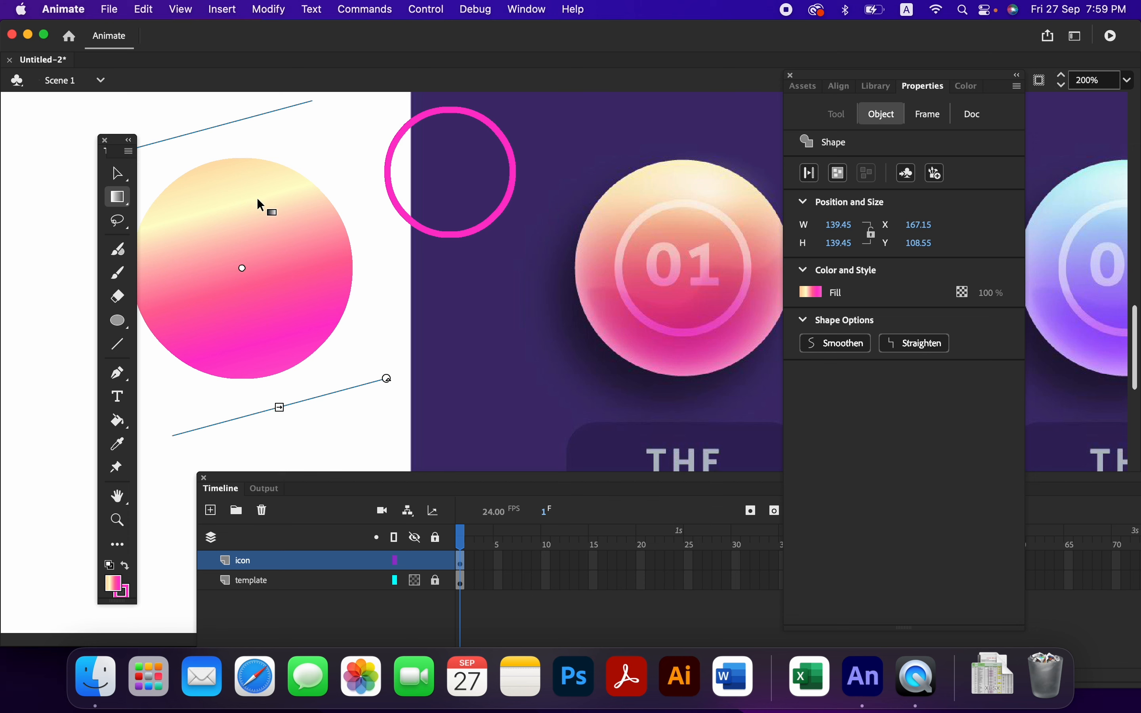
# Shift the FF6699 pink and FFFFCC cream stops of the large circle's gradient slightly toward the magenta end.
pyautogui.click(966, 90)
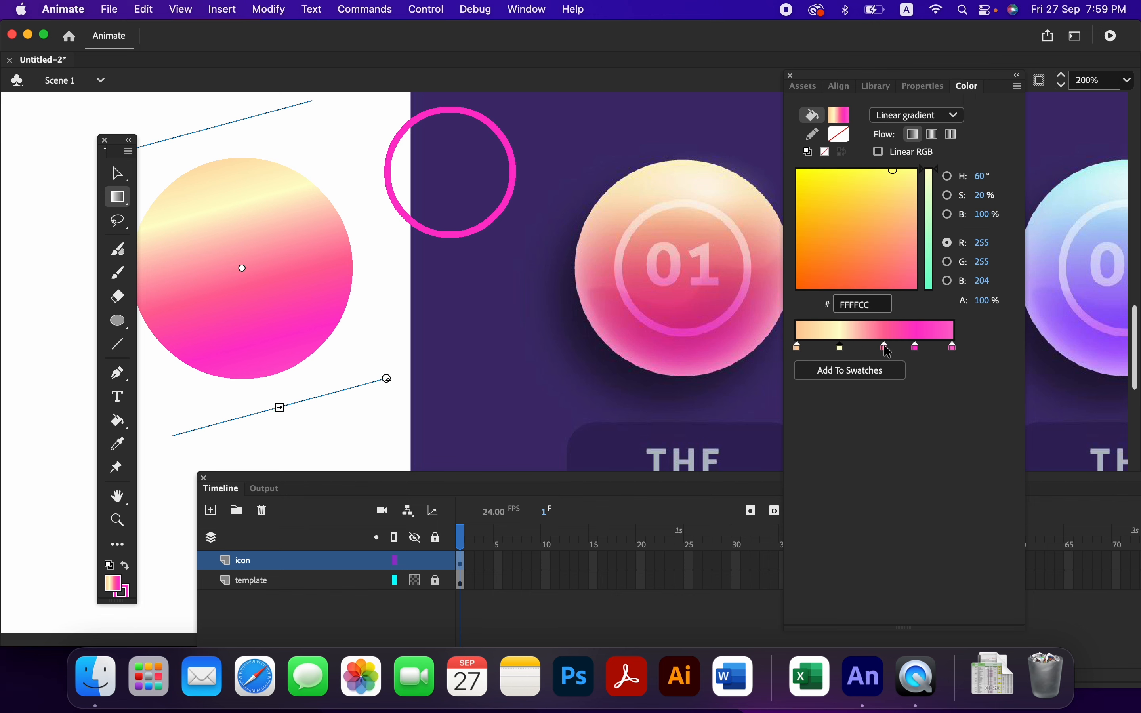
pyautogui.moveTo(889, 351); pyautogui.dragTo(899, 355)
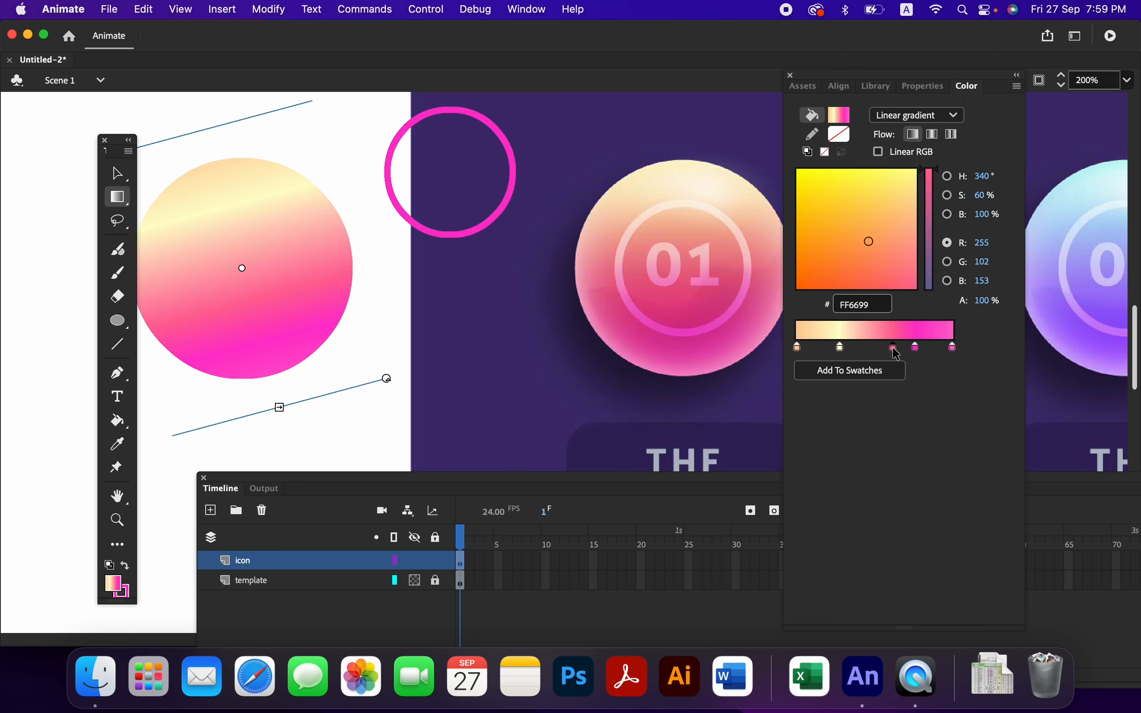
pyautogui.click(843, 349)
pyautogui.moveTo(842, 347); pyautogui.dragTo(848, 352)
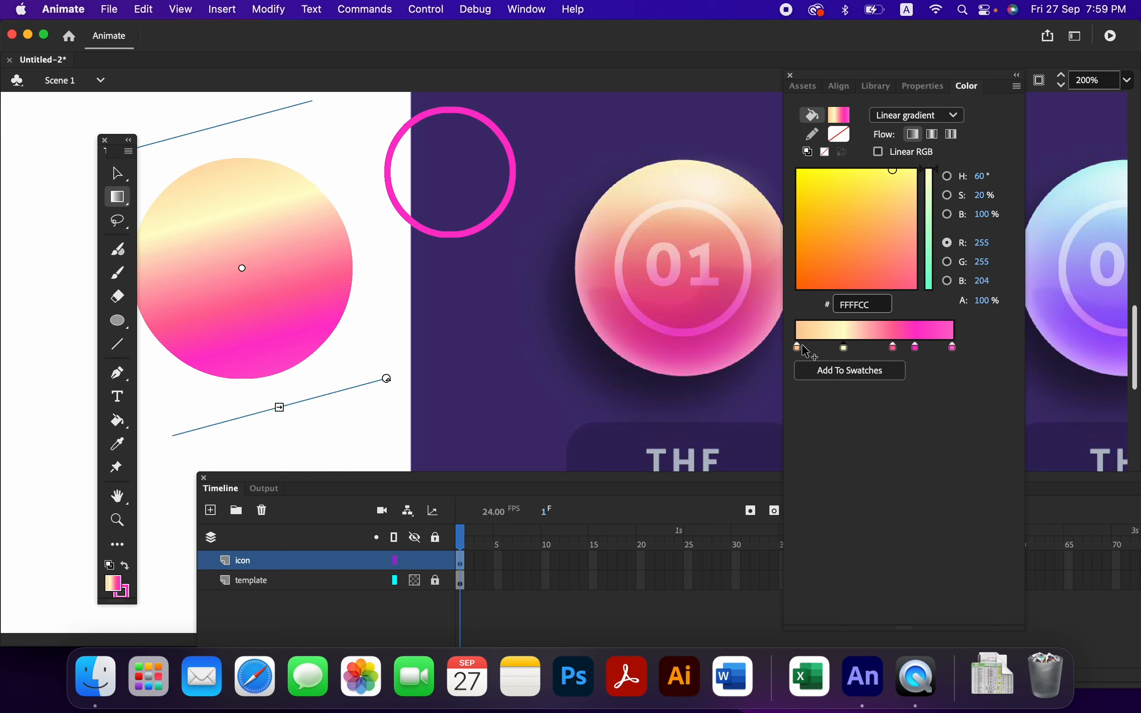
# Try pale pink FFCCCC on the gradient's cream stop and set it back to FFFFCC.
pyautogui.doubleClick(848, 352)
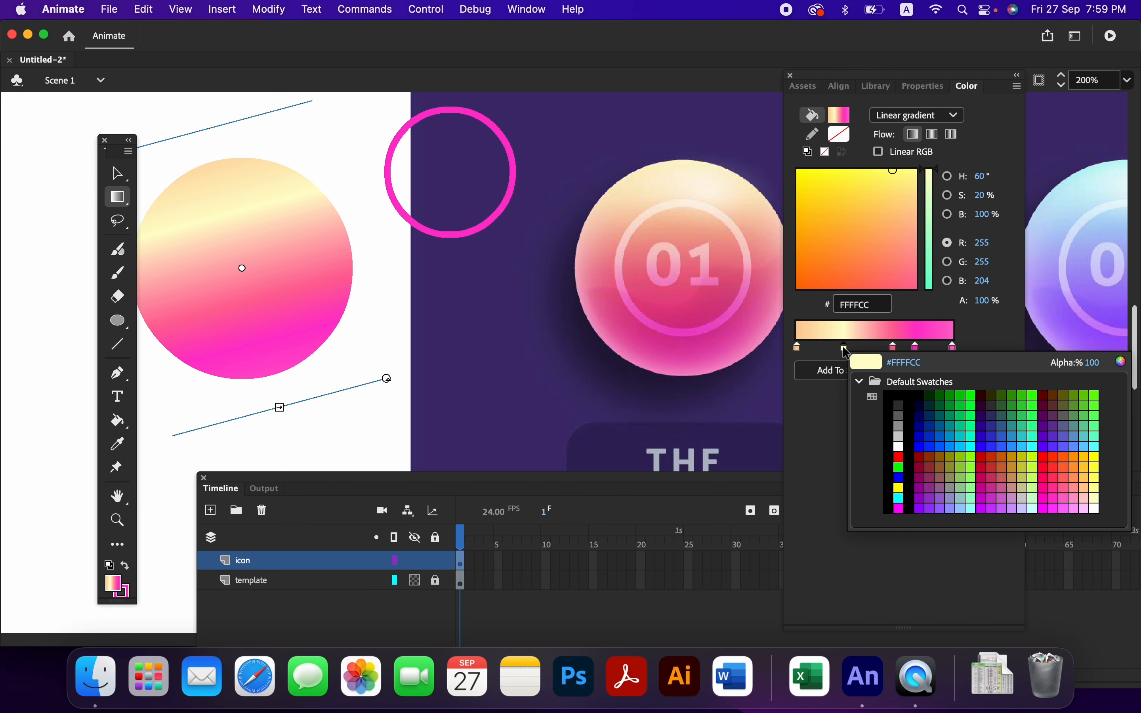
pyautogui.click(1096, 494)
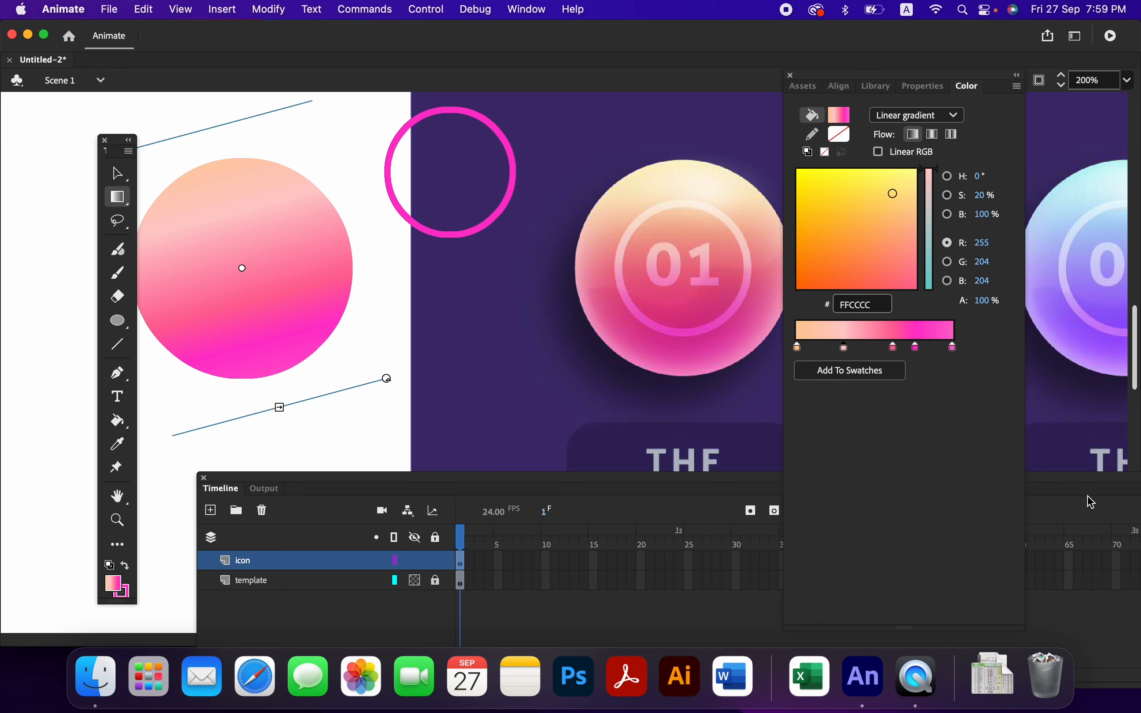
pyautogui.doubleClick(844, 349)
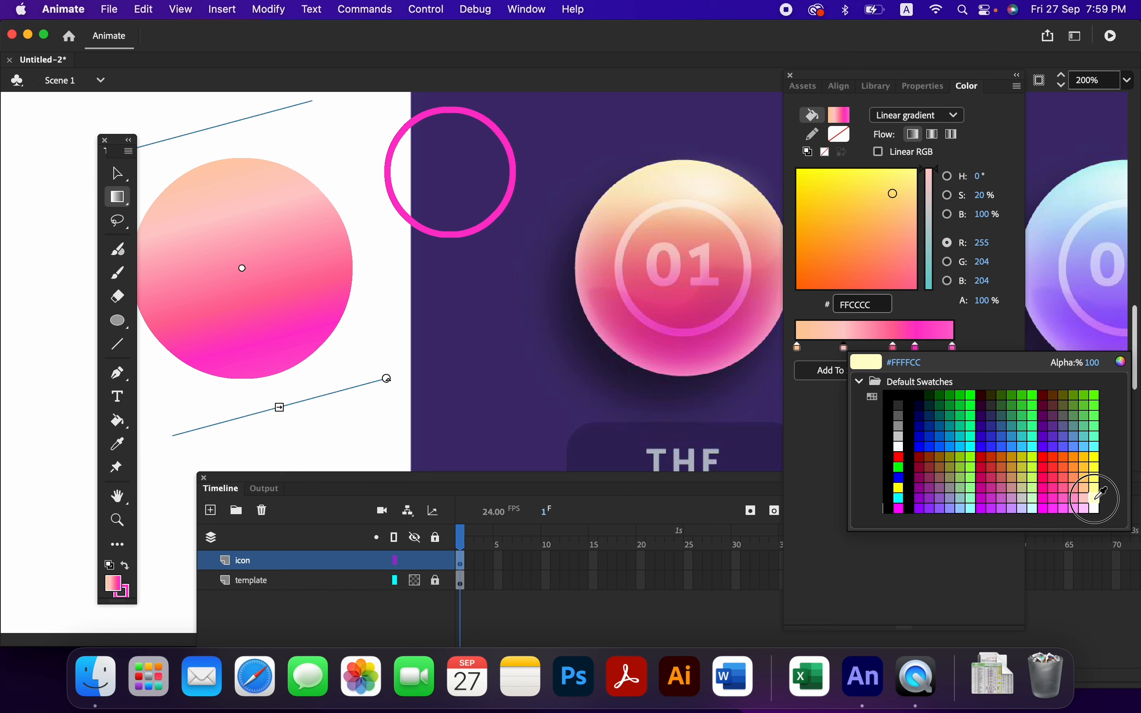
pyautogui.click(1099, 497)
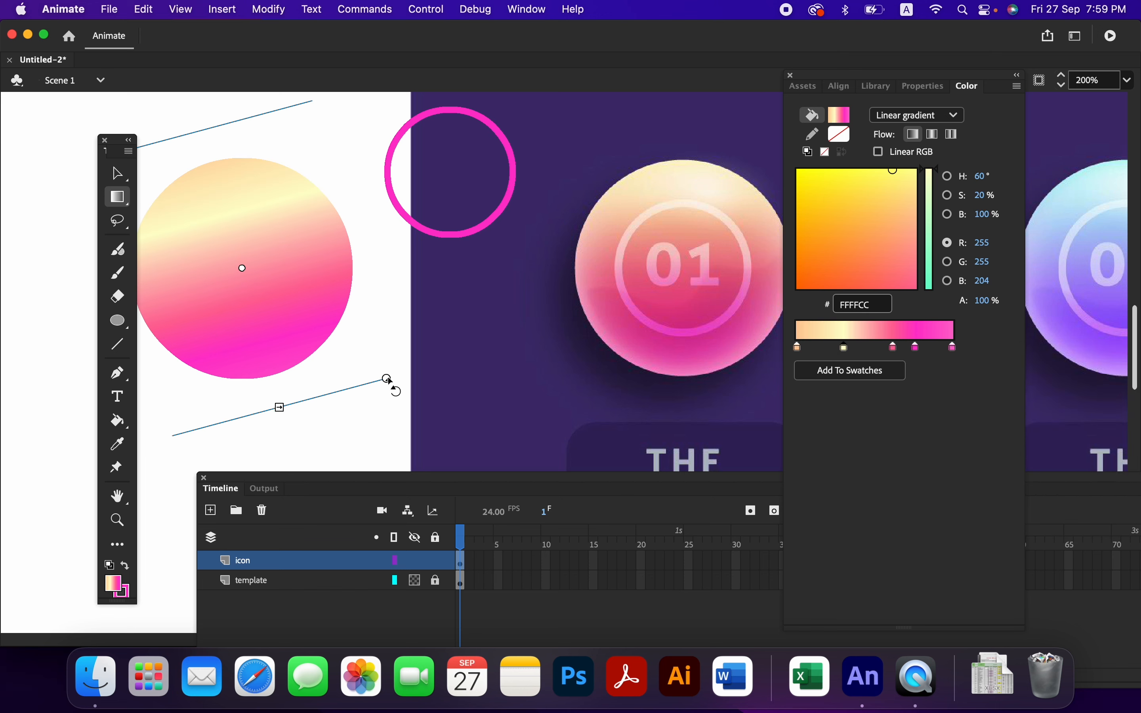
# Rotate the large circle's gradient slightly clockwise to reduce its tilt, and leave the Gradient Transform tool.
pyautogui.moveTo(387, 380); pyautogui.dragTo(377, 394)
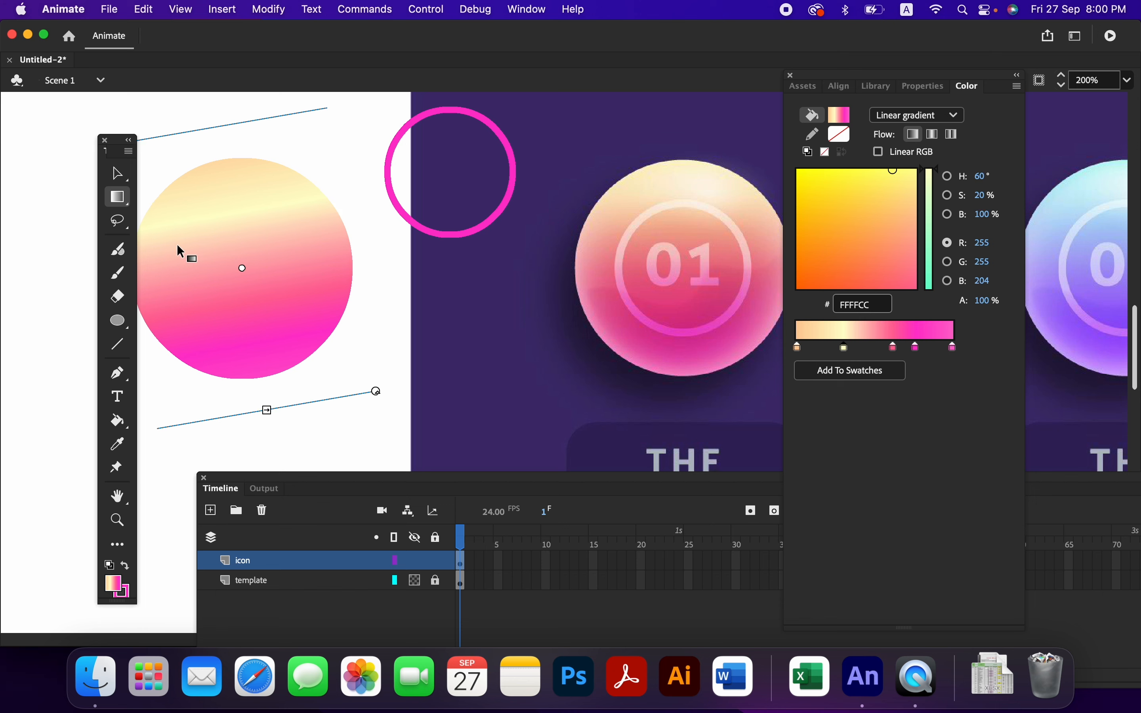
pyautogui.click(124, 175)
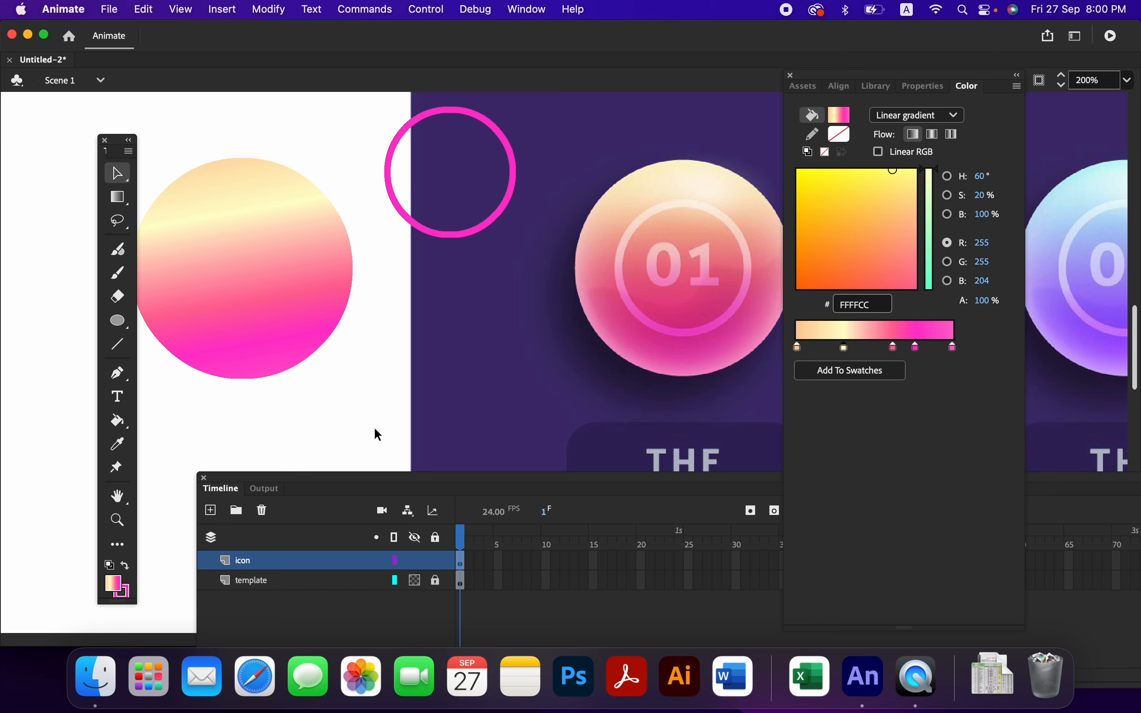
# Add a FF55CC stop near the magenta end of the large circle's gradient and recolour the end stop to FFCCCC.
pyautogui.click(293, 325)
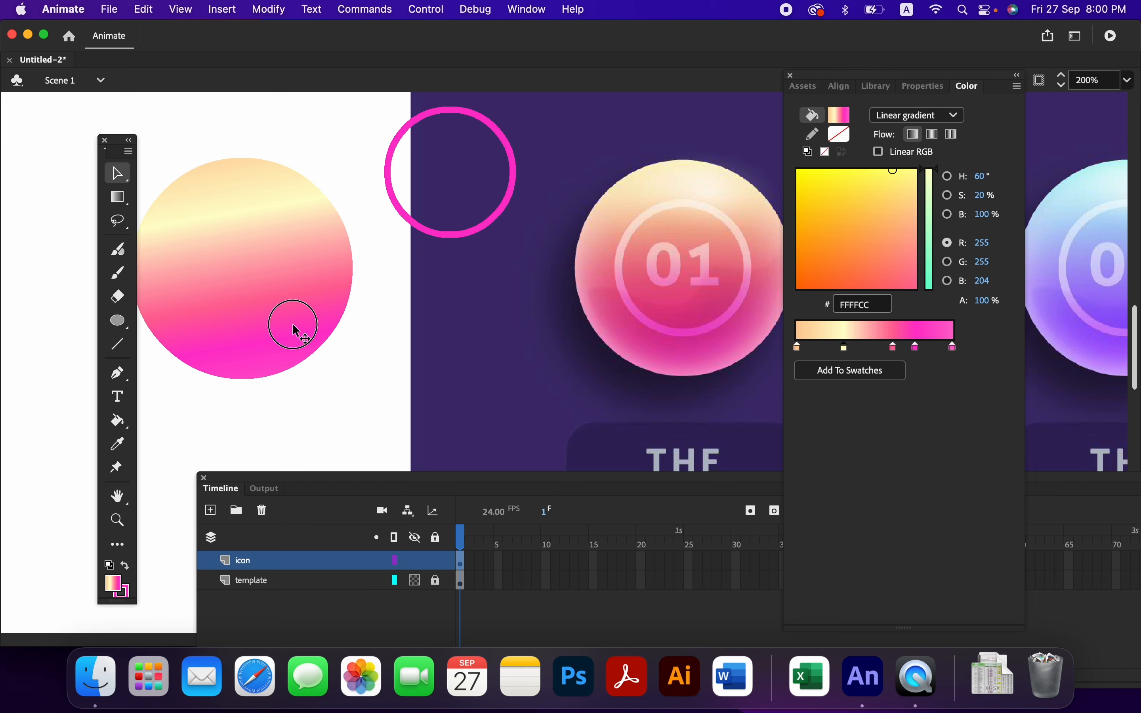
pyautogui.click(940, 348)
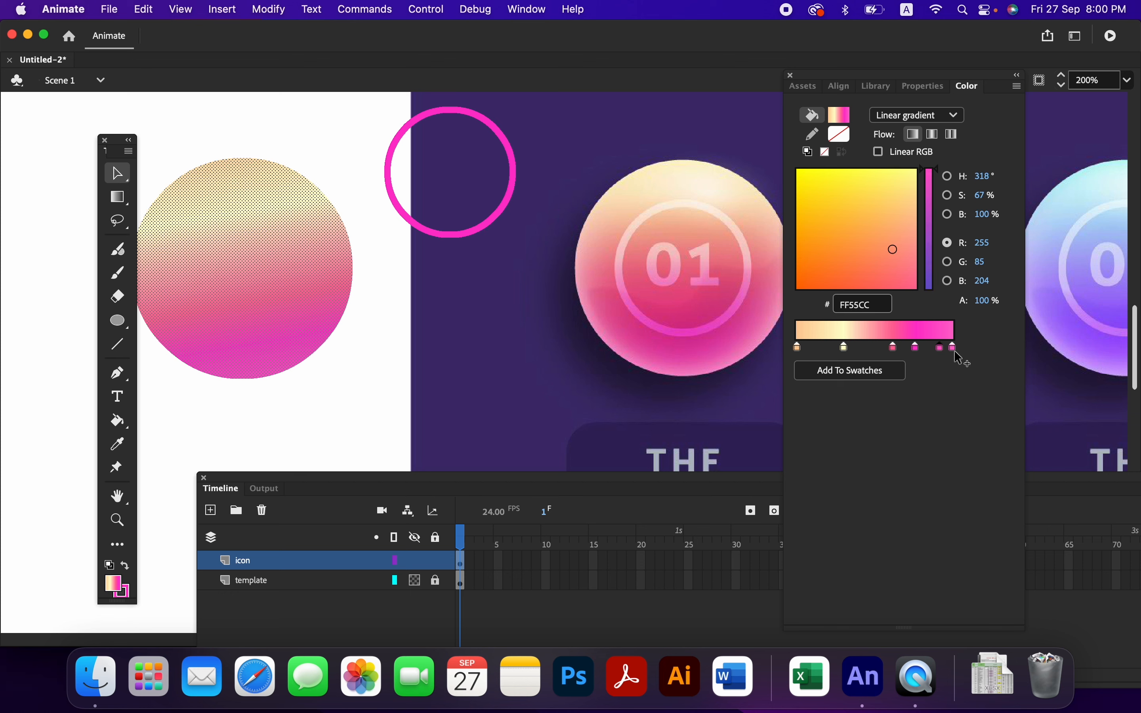
pyautogui.click(955, 349)
pyautogui.doubleClick(954, 349)
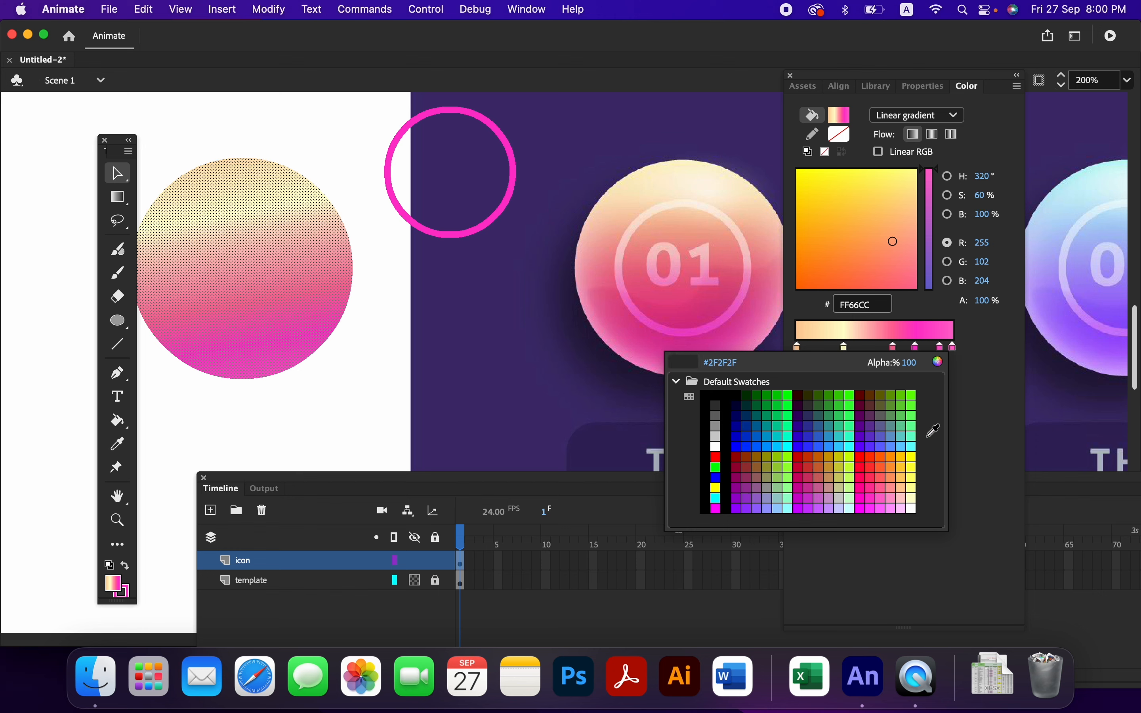
pyautogui.click(901, 499)
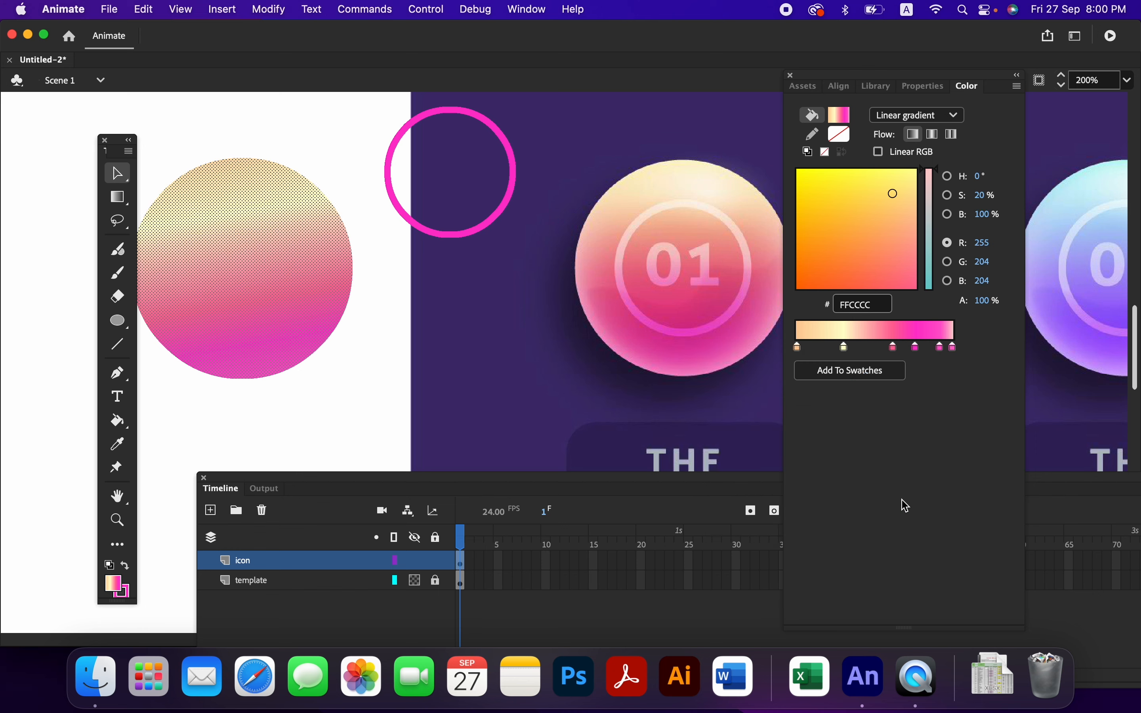
# Nudge the gradient's three pink stops toward the cream stop, place the FFCCCC stop just inside the end, and deselect the circle.
pyautogui.click(938, 350)
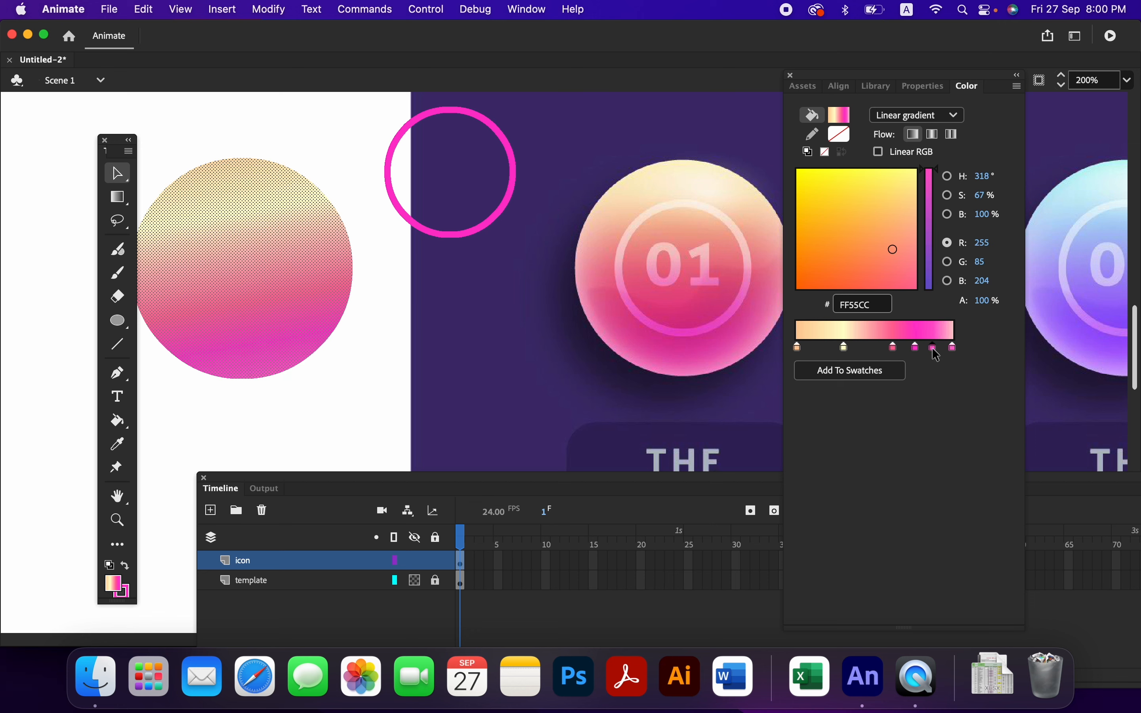
pyautogui.click(915, 349)
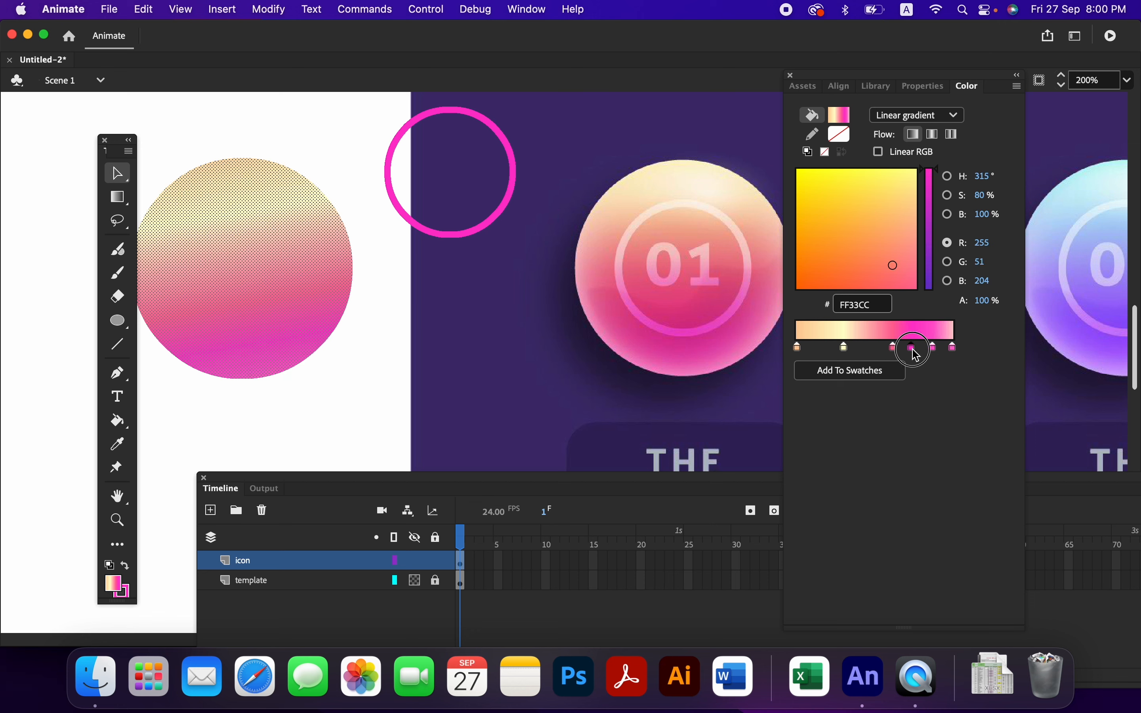
pyautogui.moveTo(894, 347); pyautogui.dragTo(928, 347)
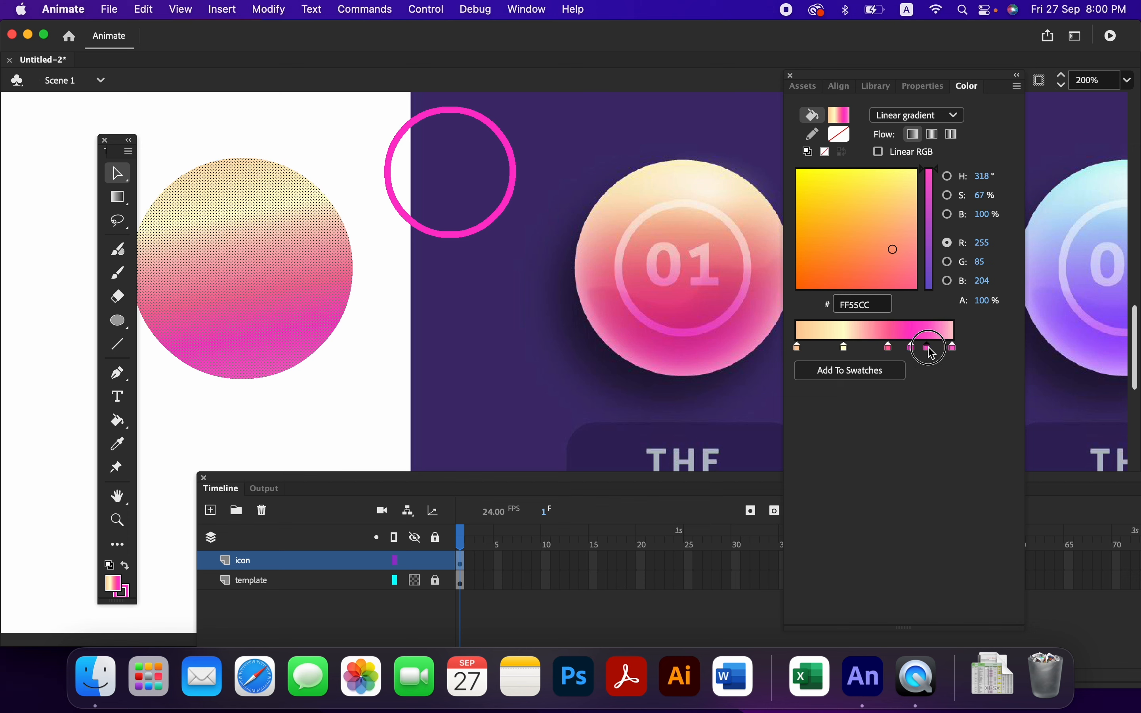
pyautogui.click(951, 348)
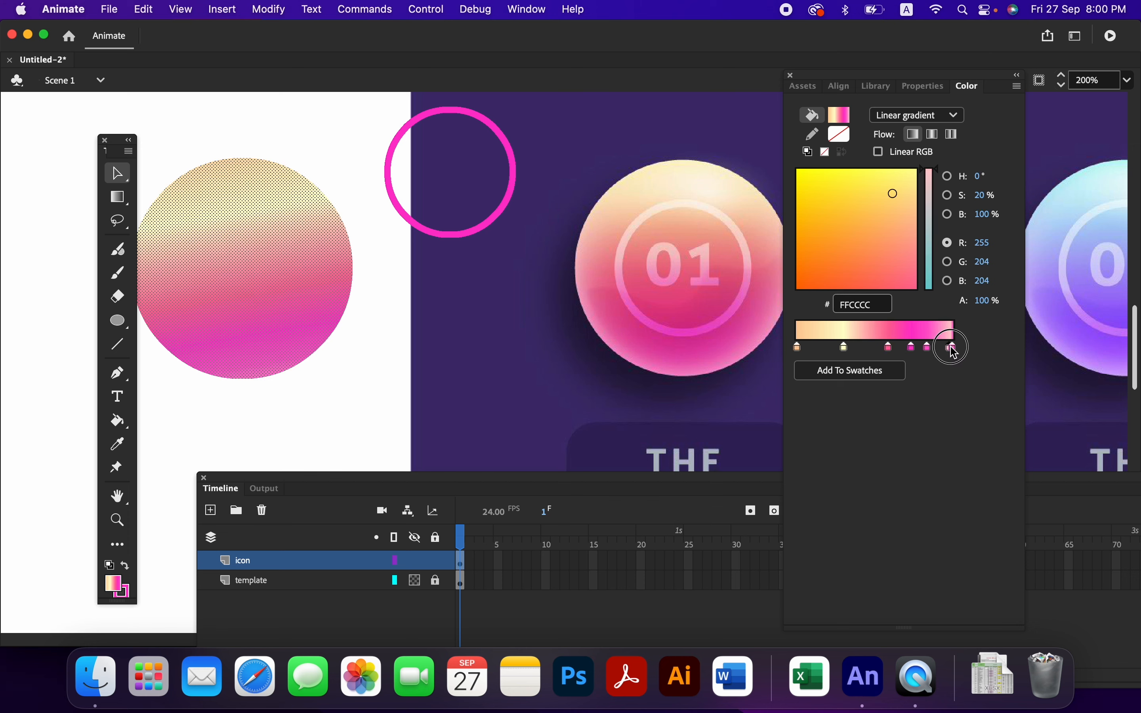
pyautogui.moveTo(955, 347); pyautogui.dragTo(866, 352)
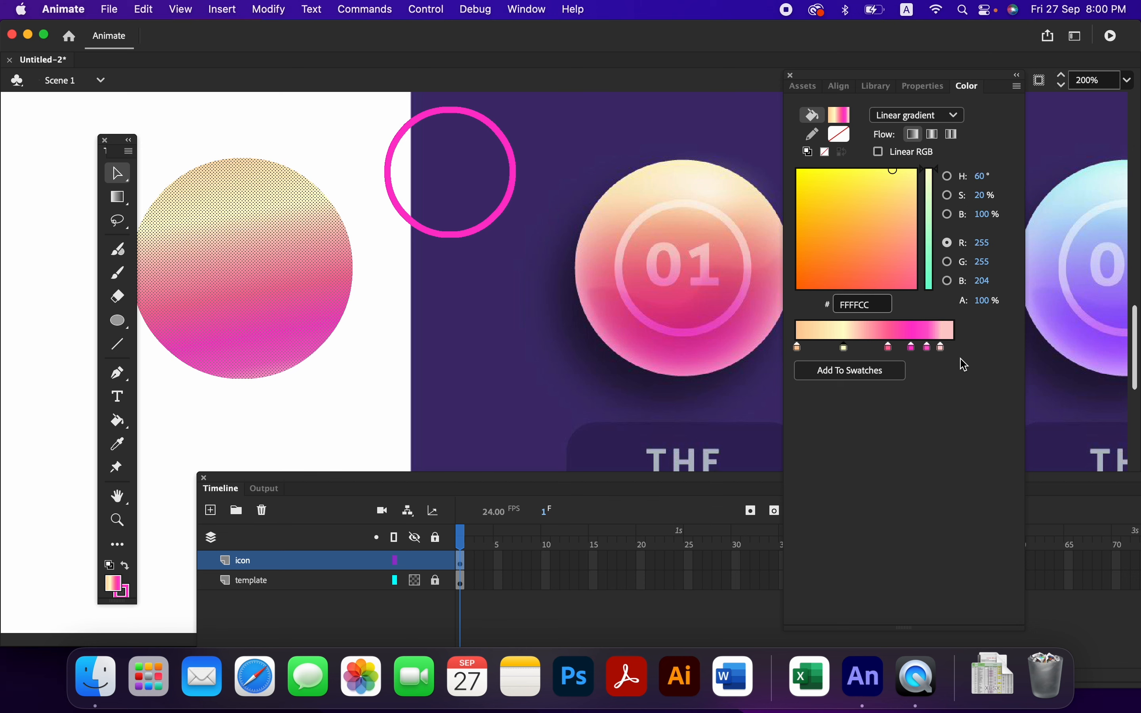
pyautogui.moveTo(943, 349); pyautogui.dragTo(950, 350)
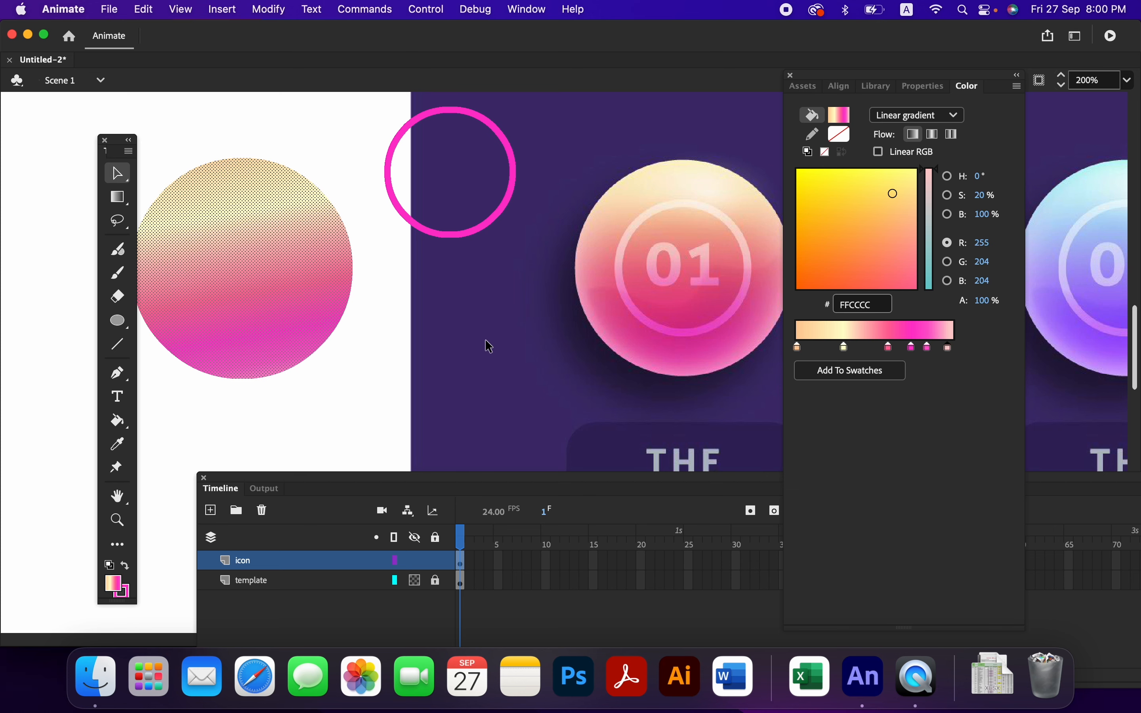
pyautogui.click(336, 397)
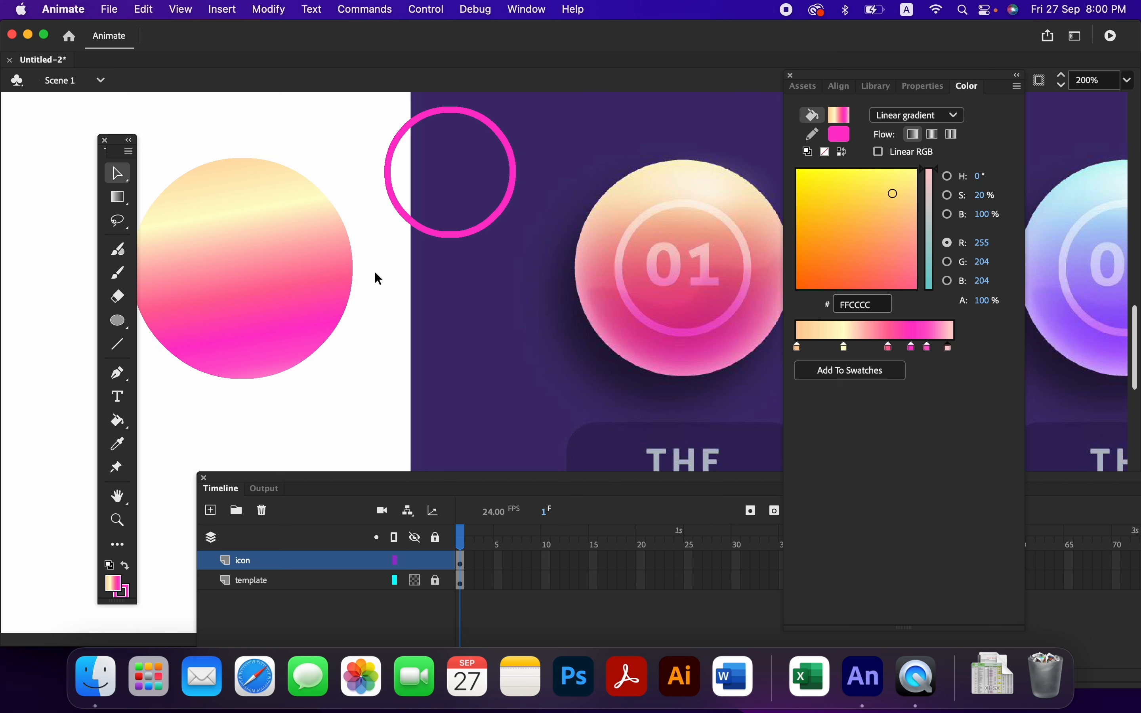
# Convert the large gradient circle's fill into a drawing object and deselect it.
pyautogui.click(414, 228)
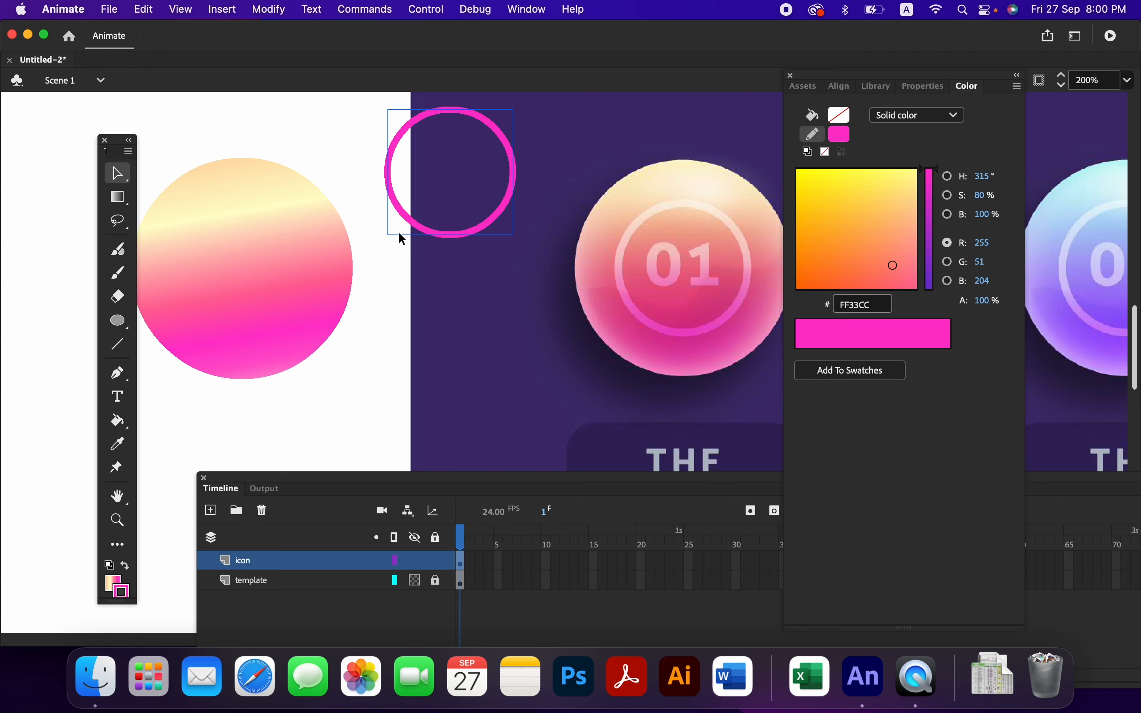
pyautogui.click(335, 286)
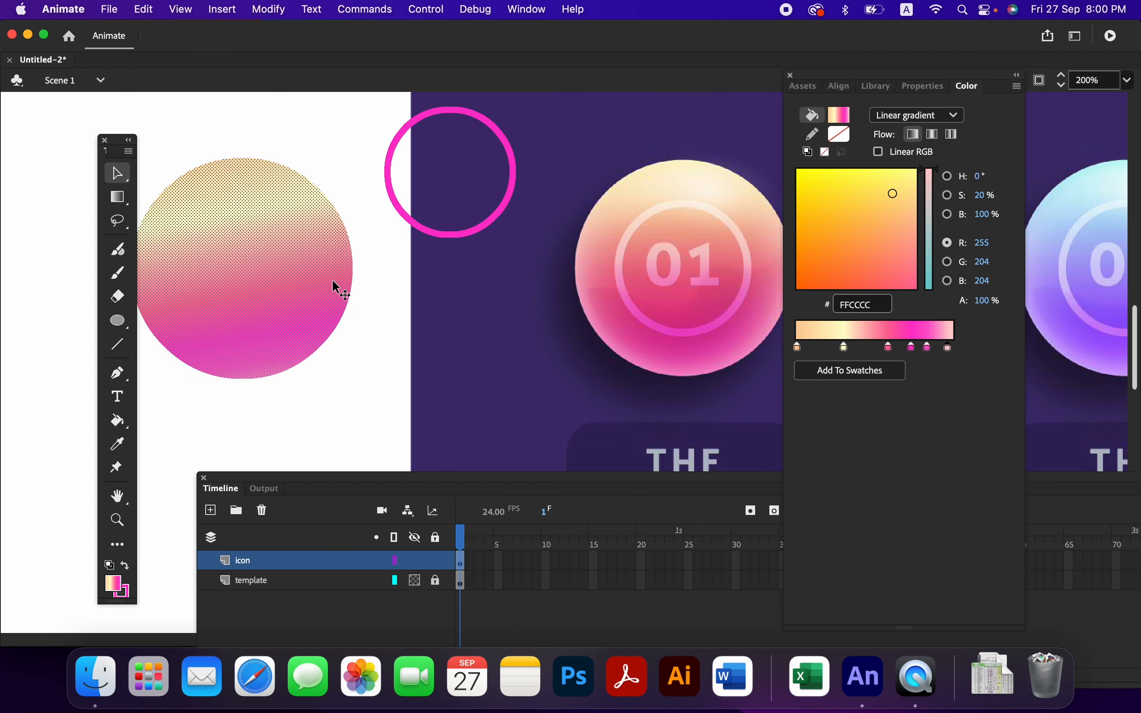
pyautogui.click(935, 87)
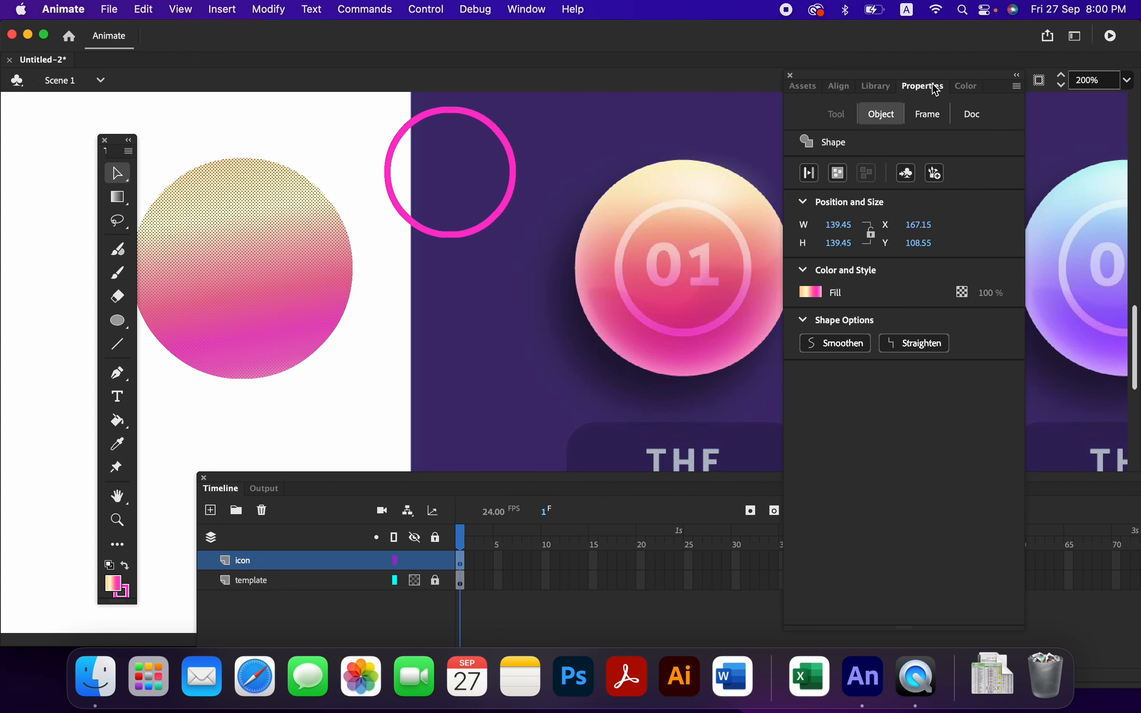
pyautogui.click(841, 173)
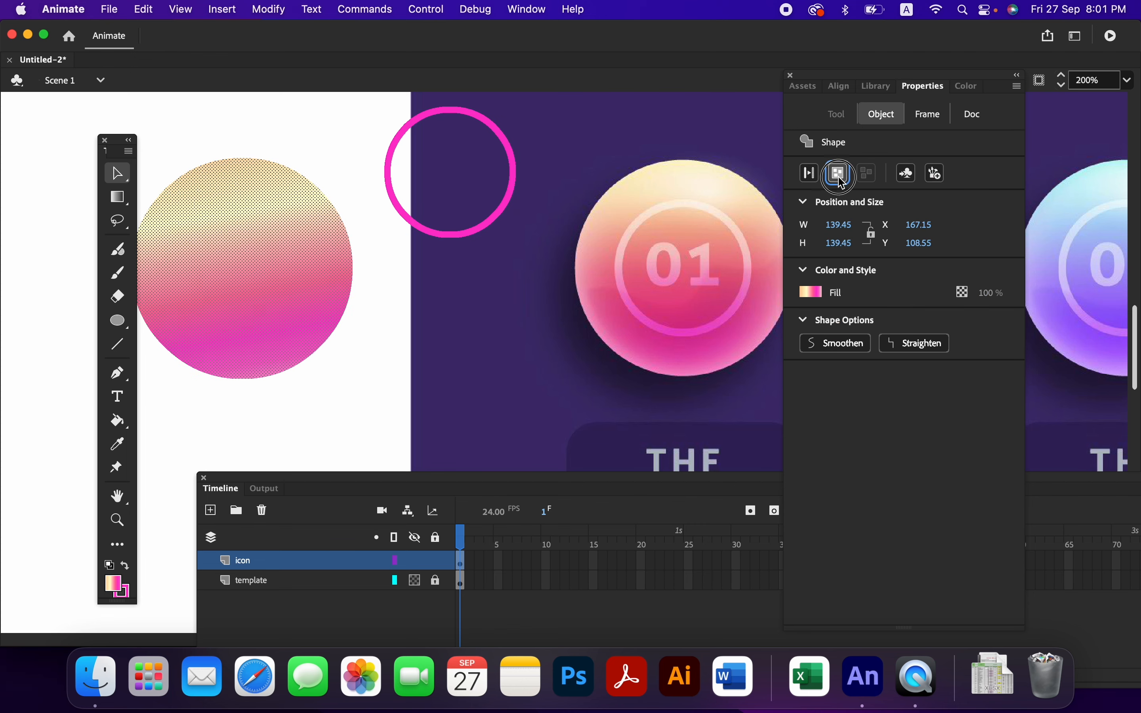
pyautogui.click(429, 297)
# Set the pink ring's stroke to white FFFFFF inside its drawing object and return to Scene 1.
pyautogui.click(465, 230)
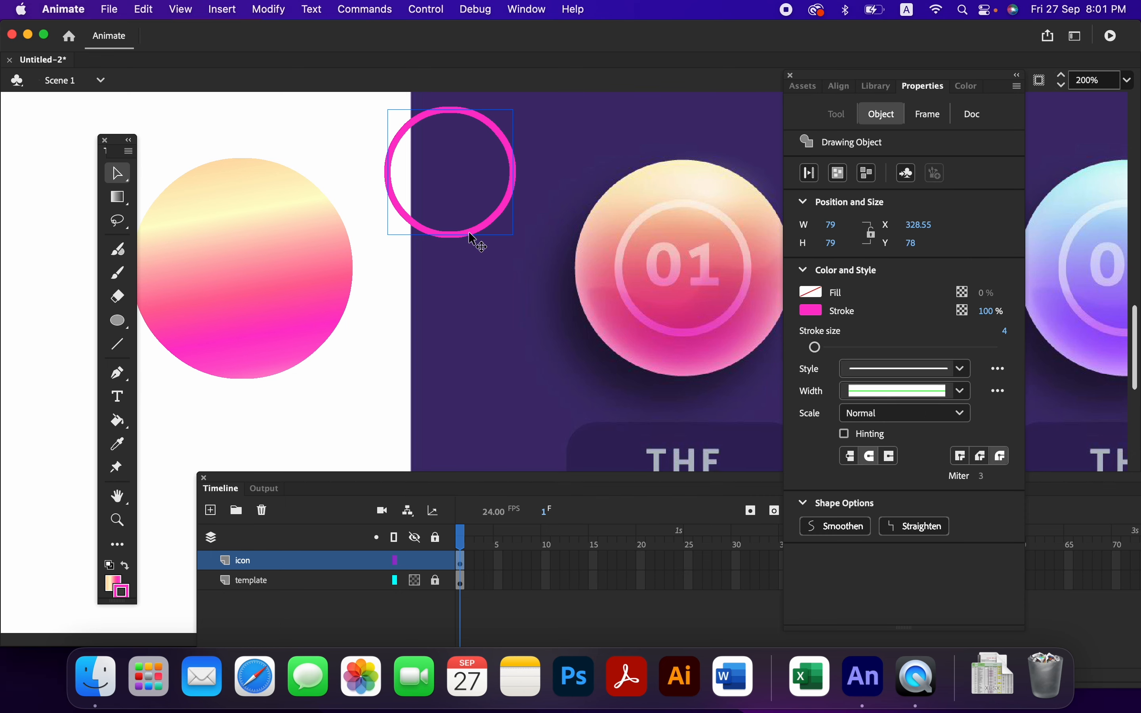
pyautogui.doubleClick(491, 223)
pyautogui.click(491, 228)
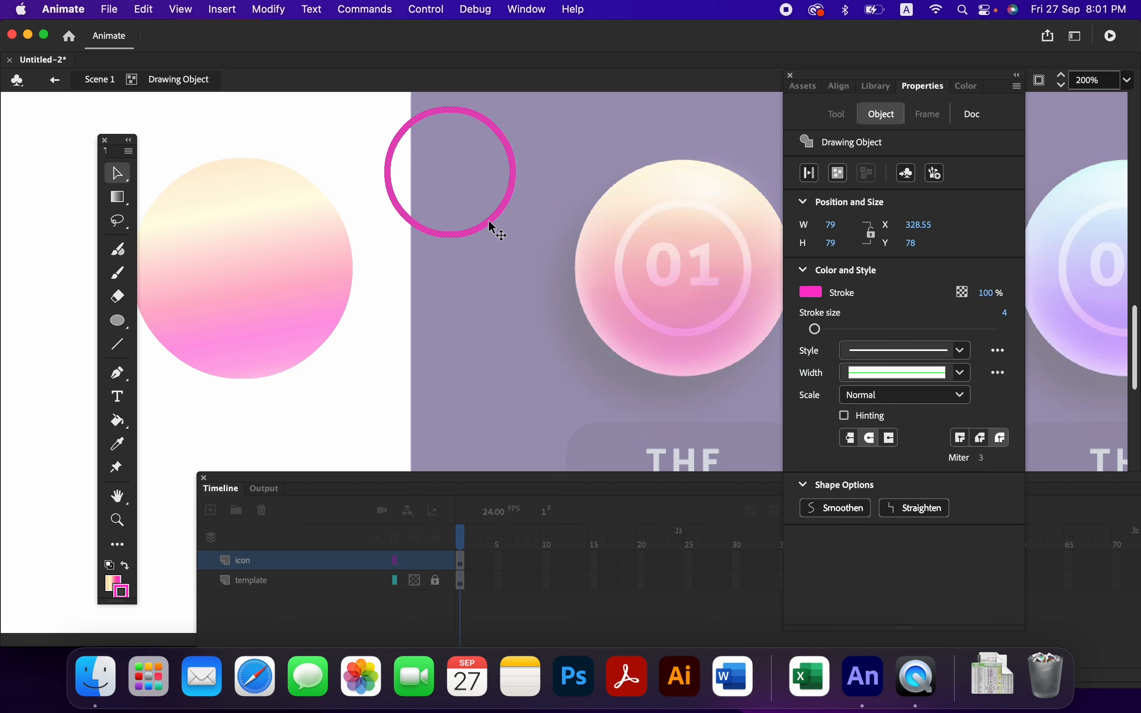
pyautogui.click(819, 295)
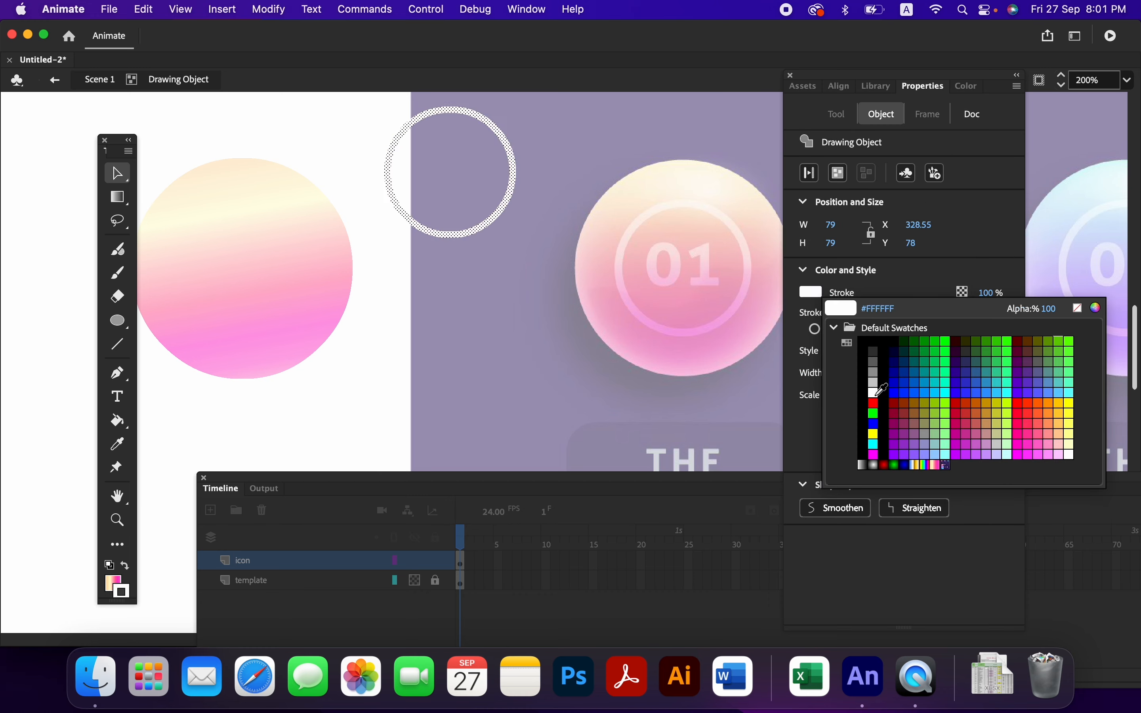
pyautogui.click(876, 394)
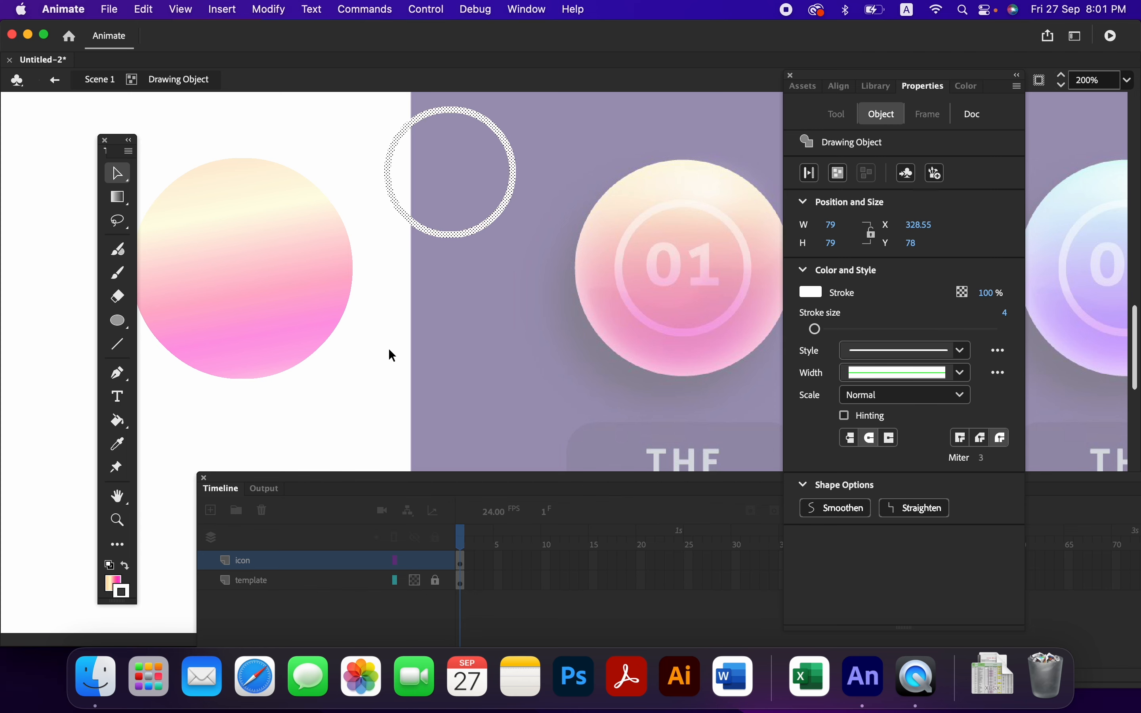
pyautogui.click(58, 82)
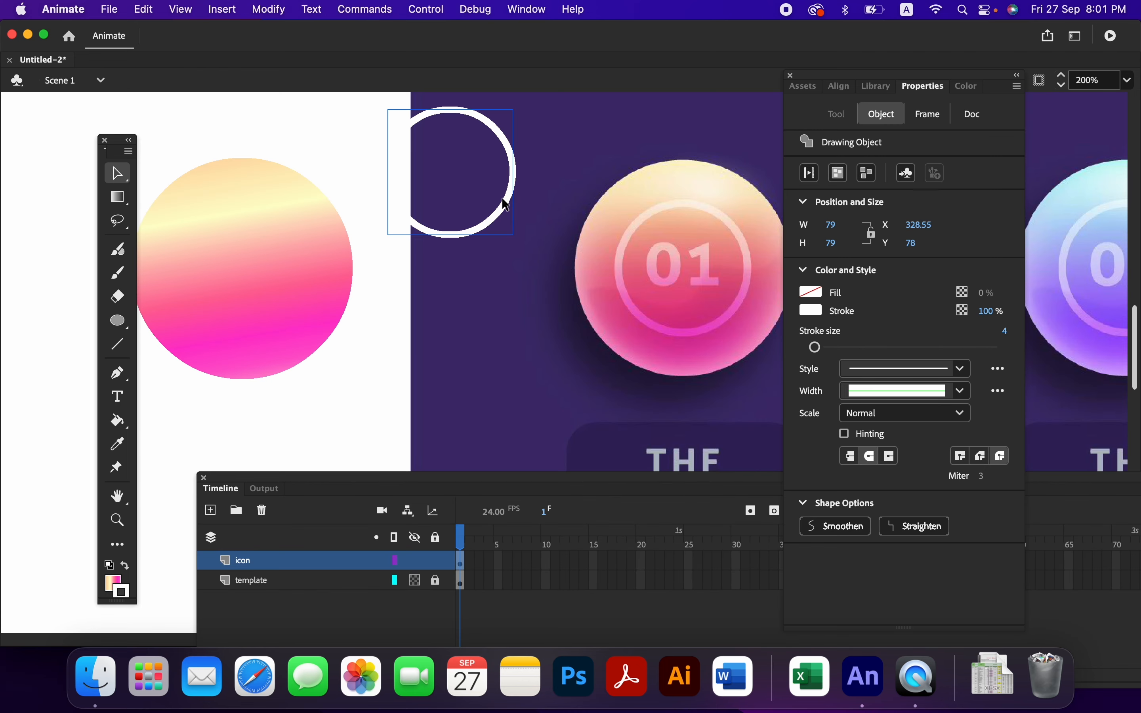
# Move the white ring down beside the gradient circle and bring it to the front.
pyautogui.moveTo(511, 207); pyautogui.dragTo(486, 288)
pyautogui.click(285, 302)
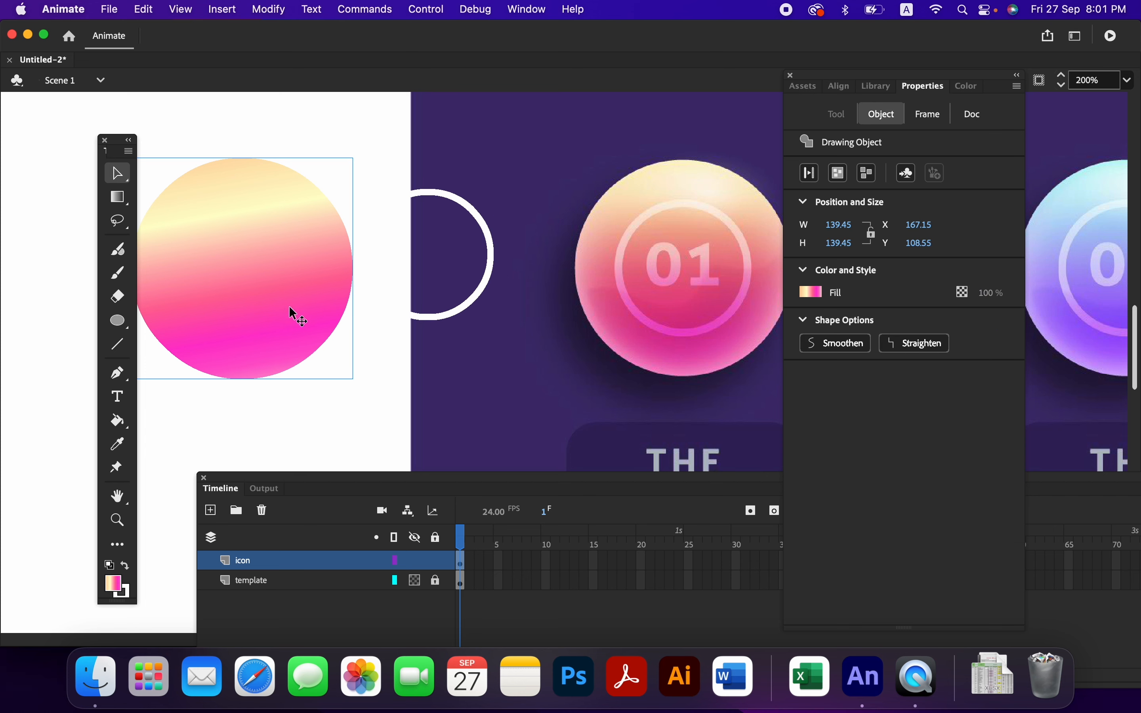
pyautogui.click(427, 314)
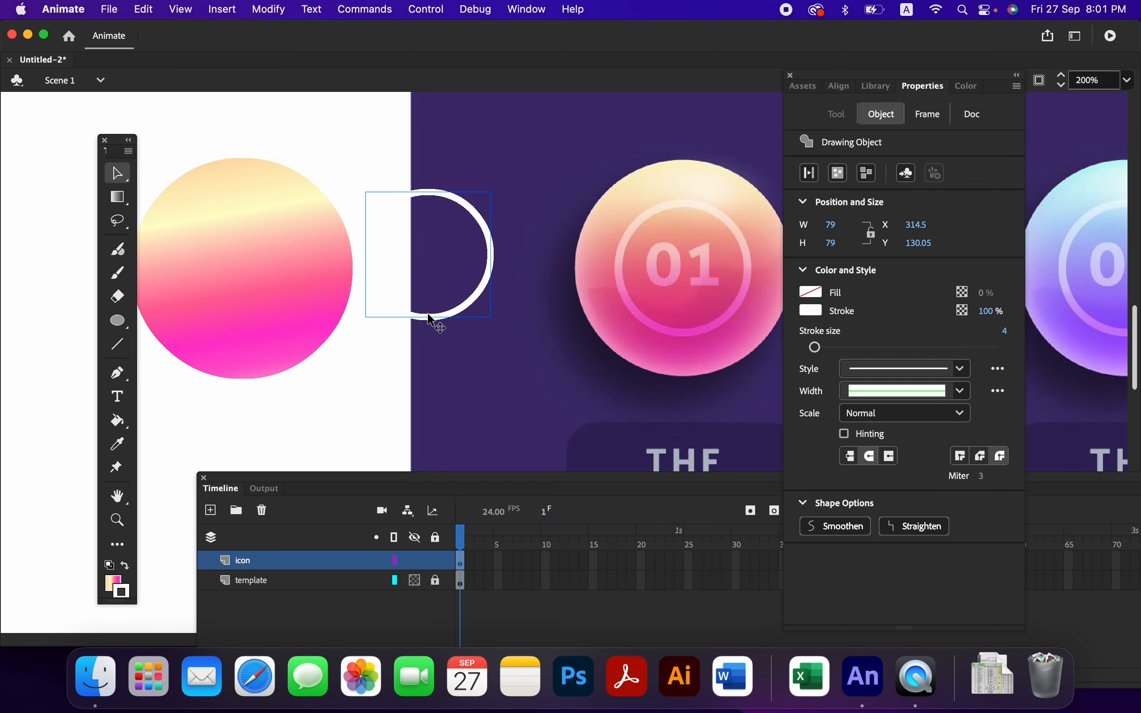
pyautogui.rightClick(428, 315)
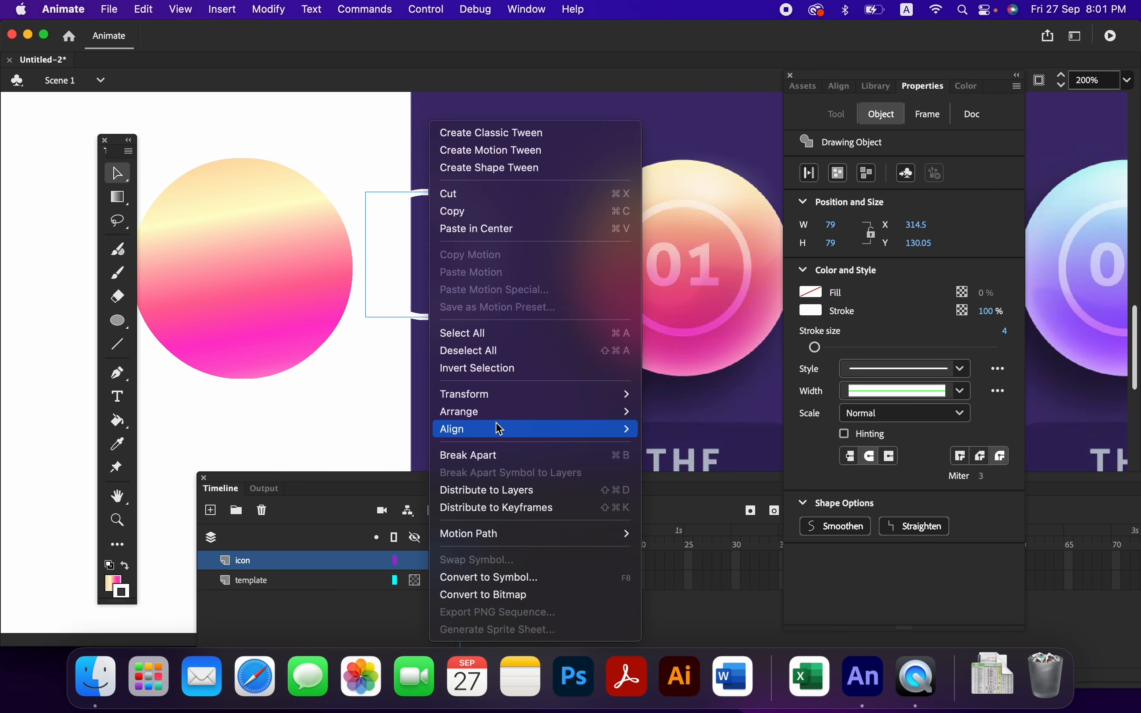
pyautogui.moveTo(596, 413)
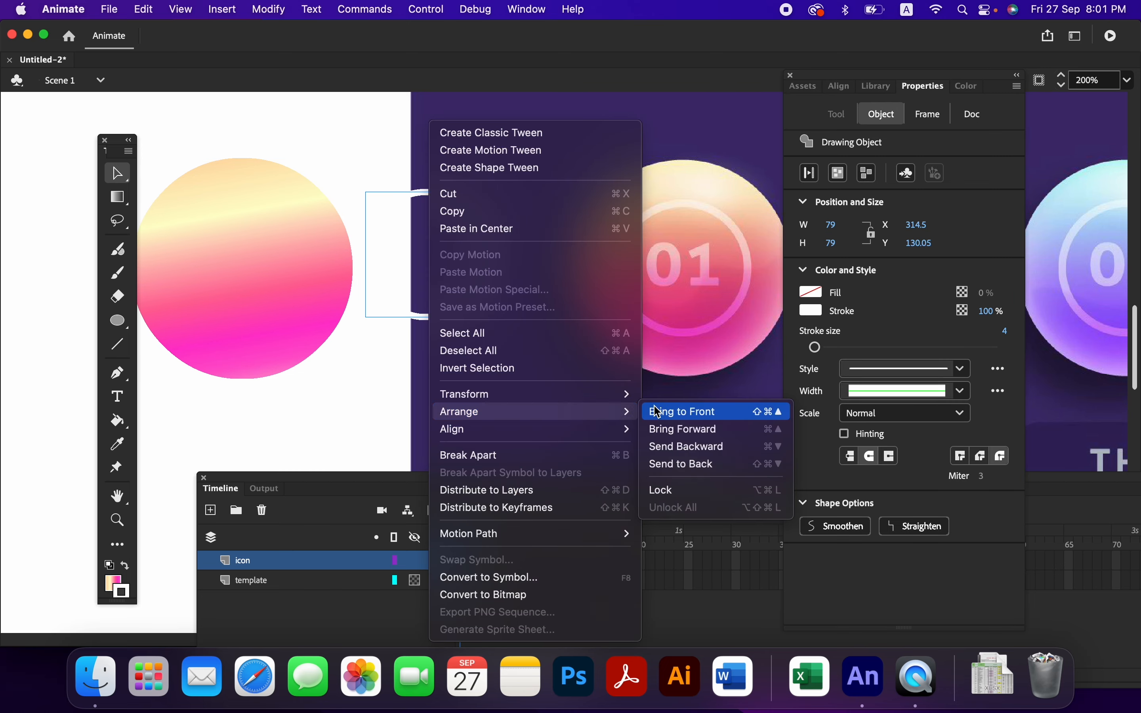
pyautogui.click(651, 410)
# Place the white ring over the centre of the gradient circle and select both shapes.
pyautogui.moveTo(463, 306); pyautogui.dragTo(276, 315)
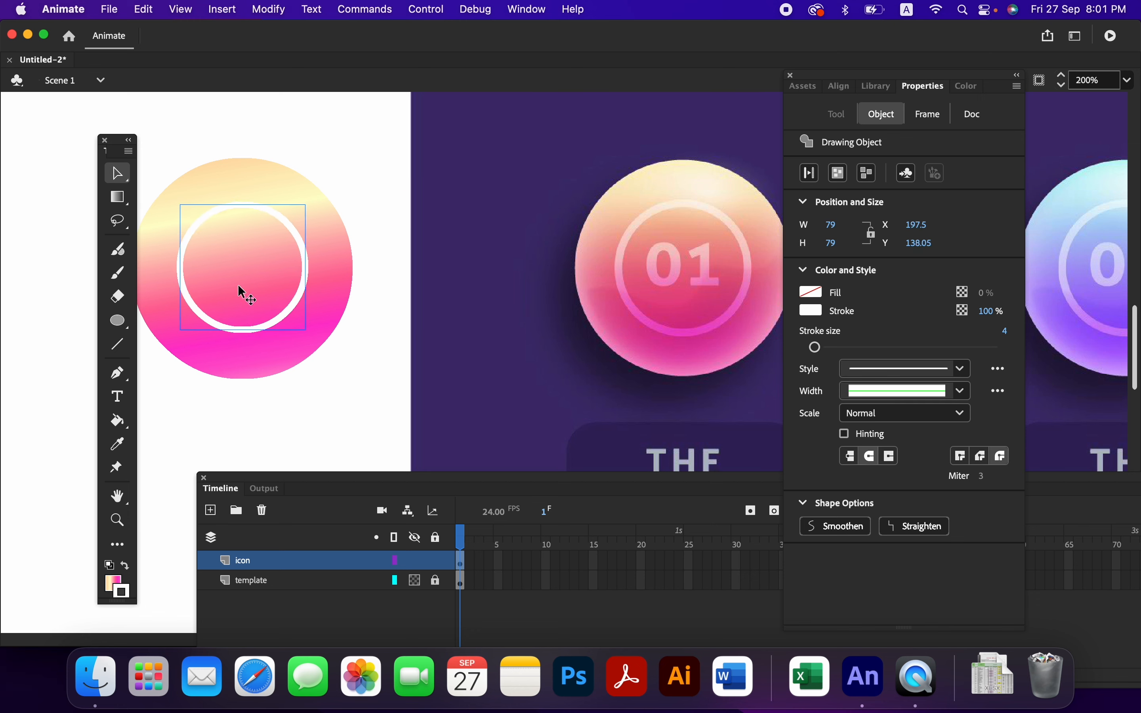
pyautogui.keyDown('shift'); pyautogui.click(275, 364); pyautogui.keyUp('shift')
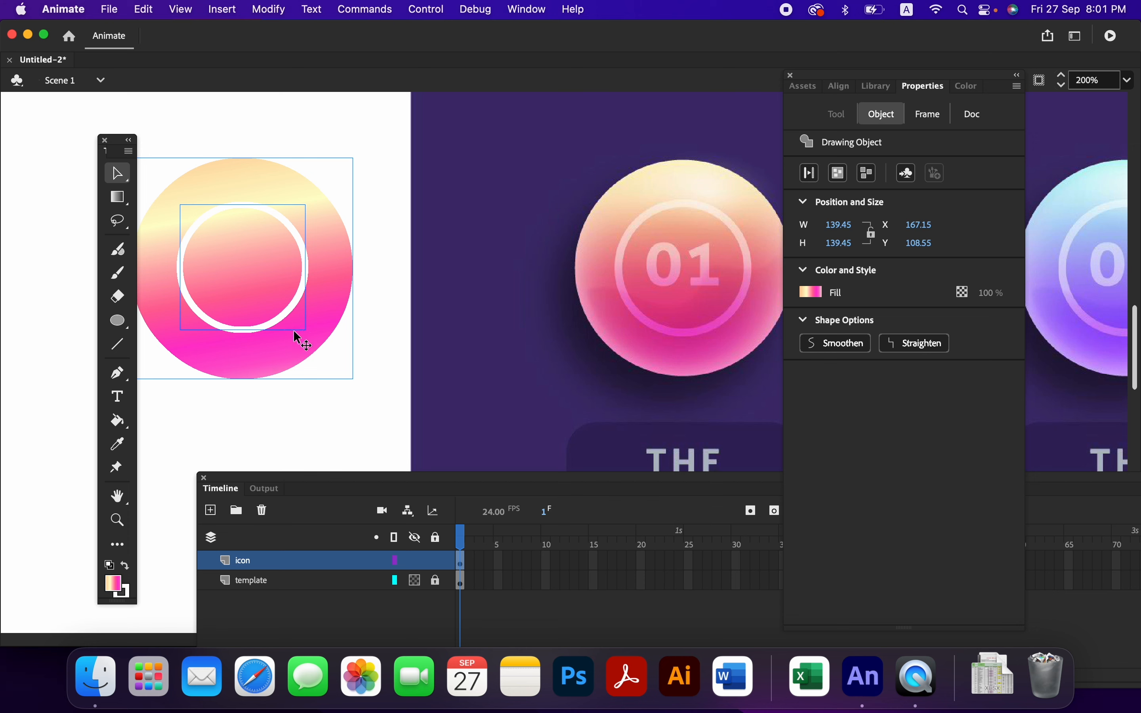
# Align the white ring and the gradient circle on their horizontal and vertical centres and deselect them.
pyautogui.click(840, 86)
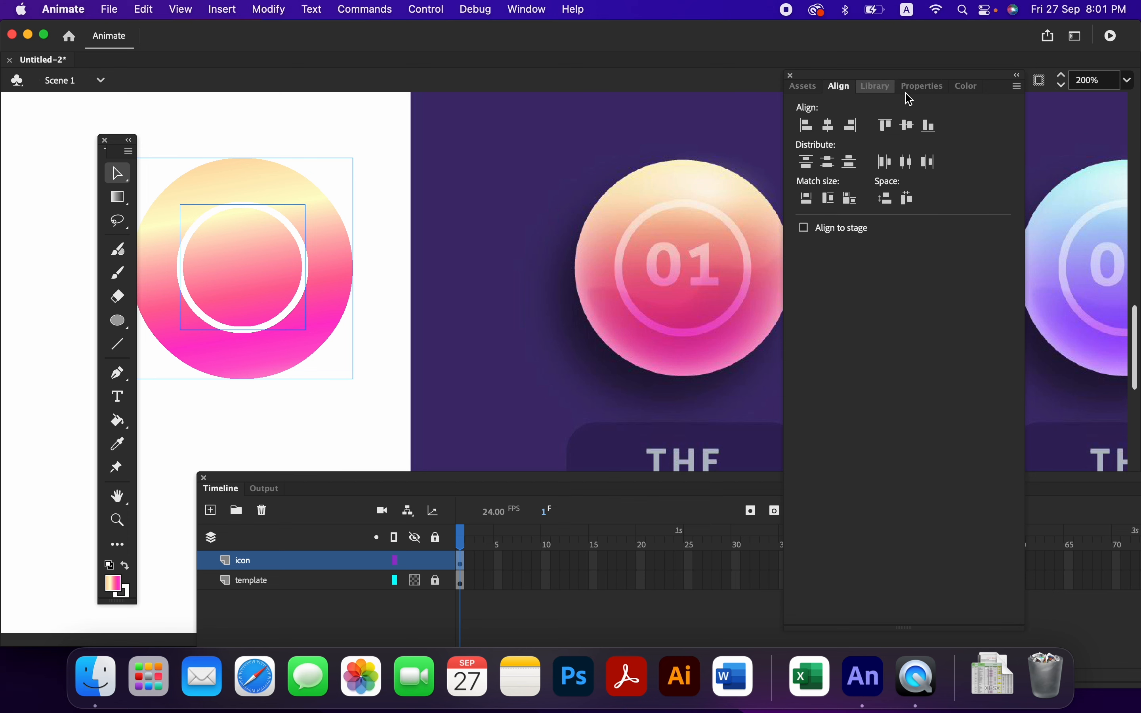
pyautogui.click(831, 125)
pyautogui.click(909, 125)
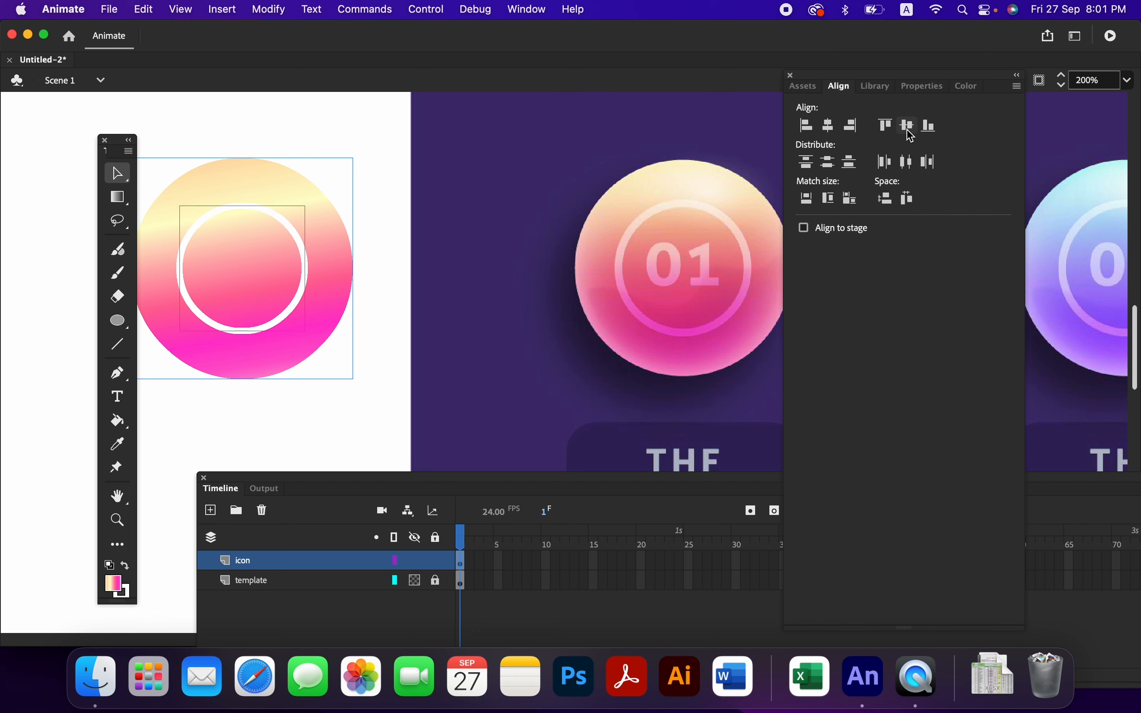
pyautogui.click(313, 394)
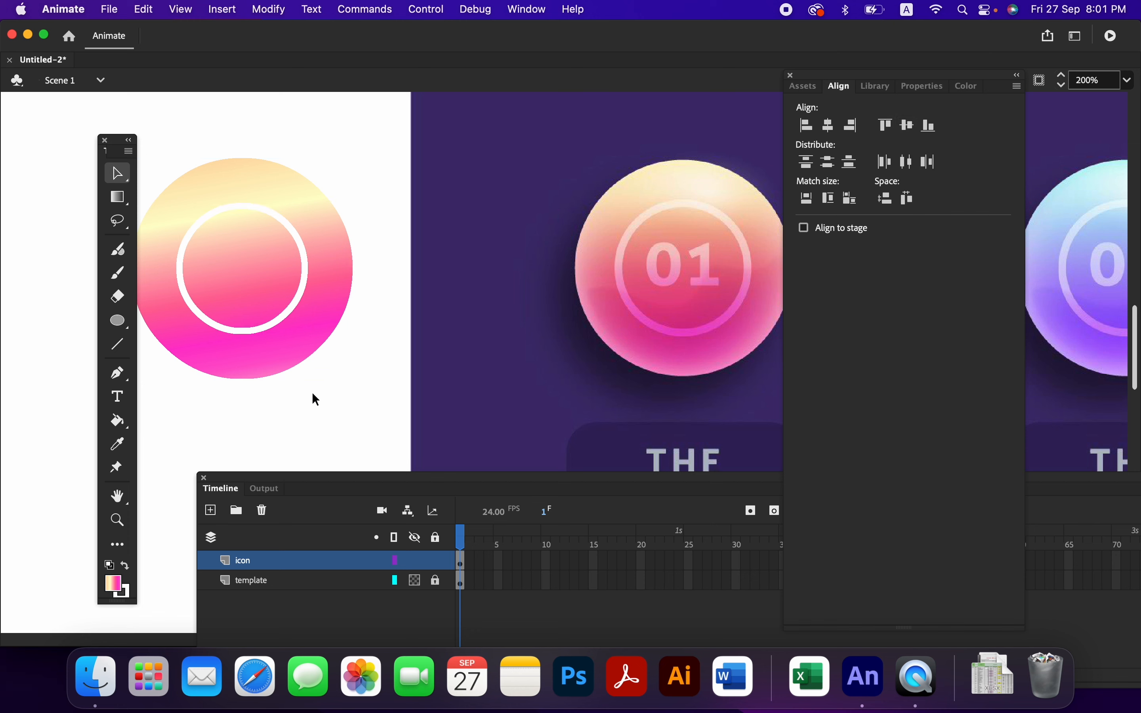
# Set the white ring's stroke opacity to 37% inside its drawing object and return to Scene 1.
pyautogui.click(293, 302)
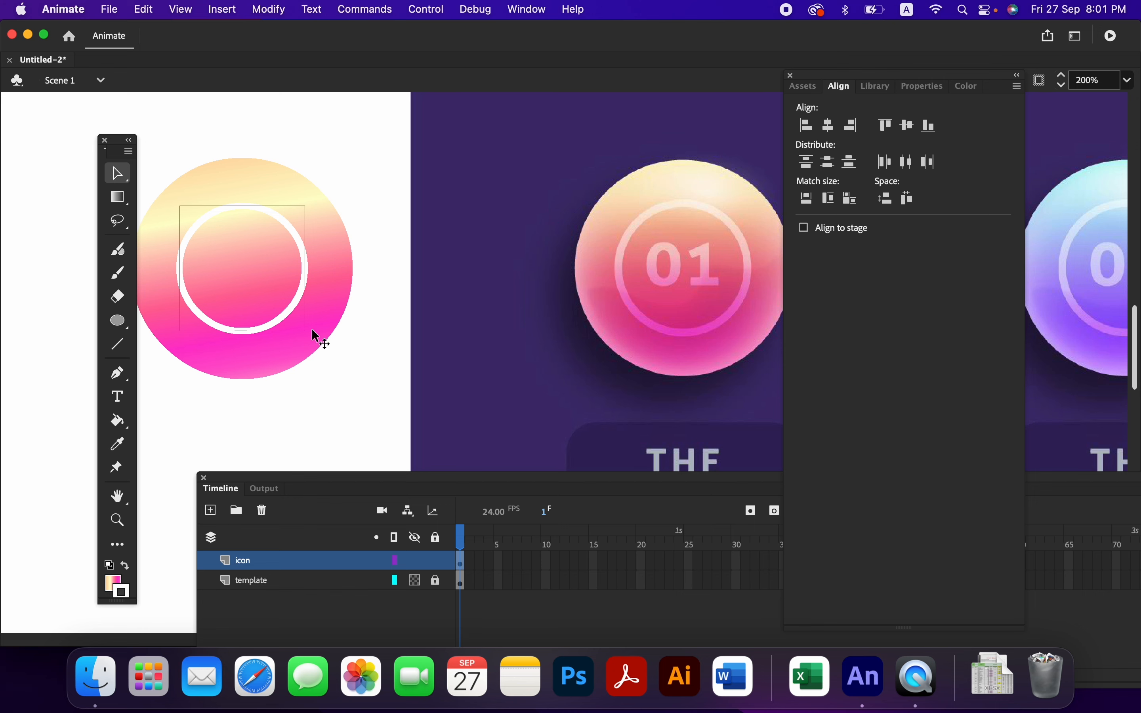
pyautogui.doubleClick(301, 296)
pyautogui.click(299, 295)
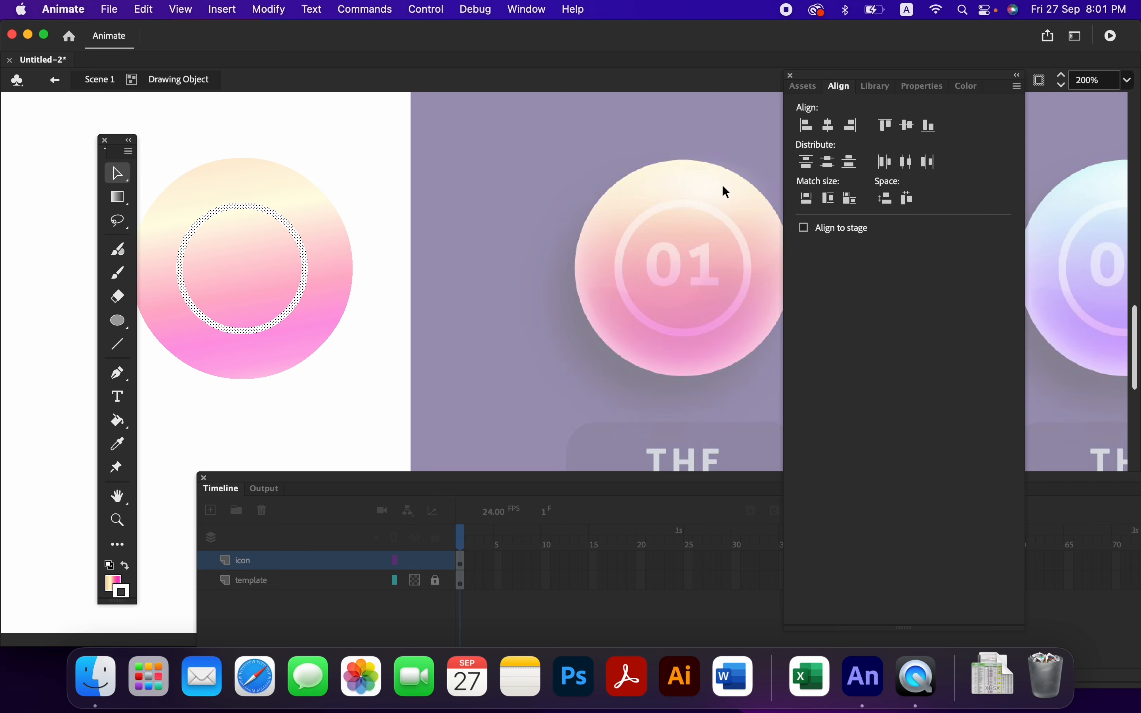
pyautogui.click(923, 86)
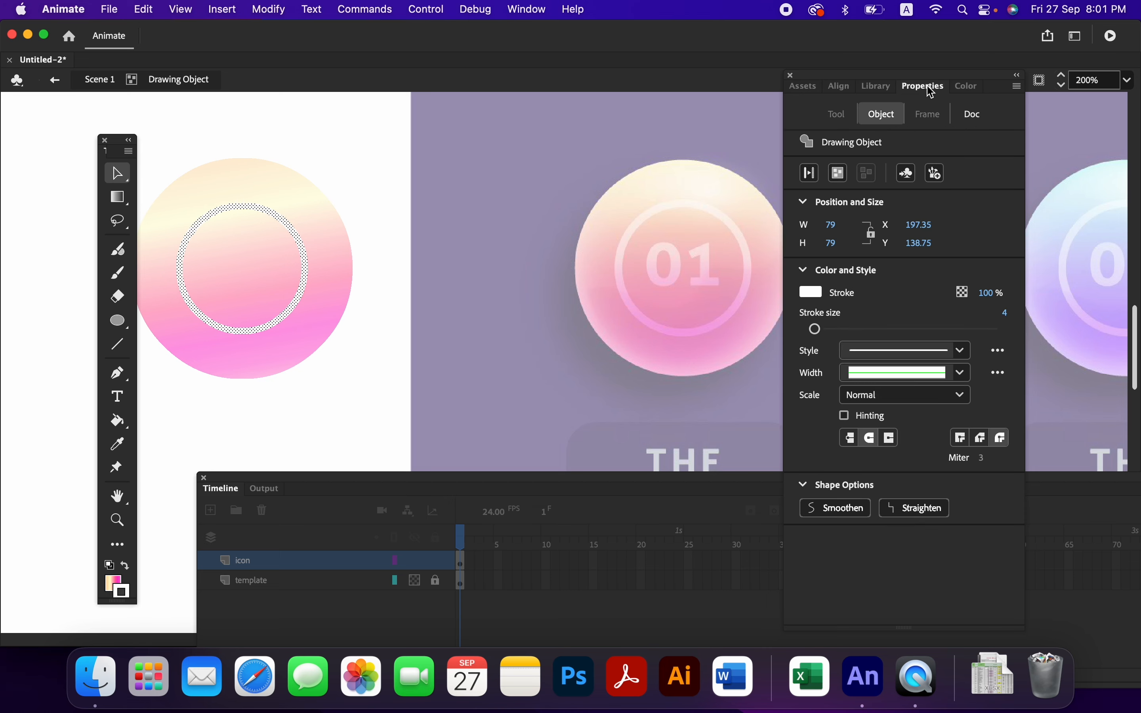
pyautogui.moveTo(991, 294); pyautogui.dragTo(941, 296)
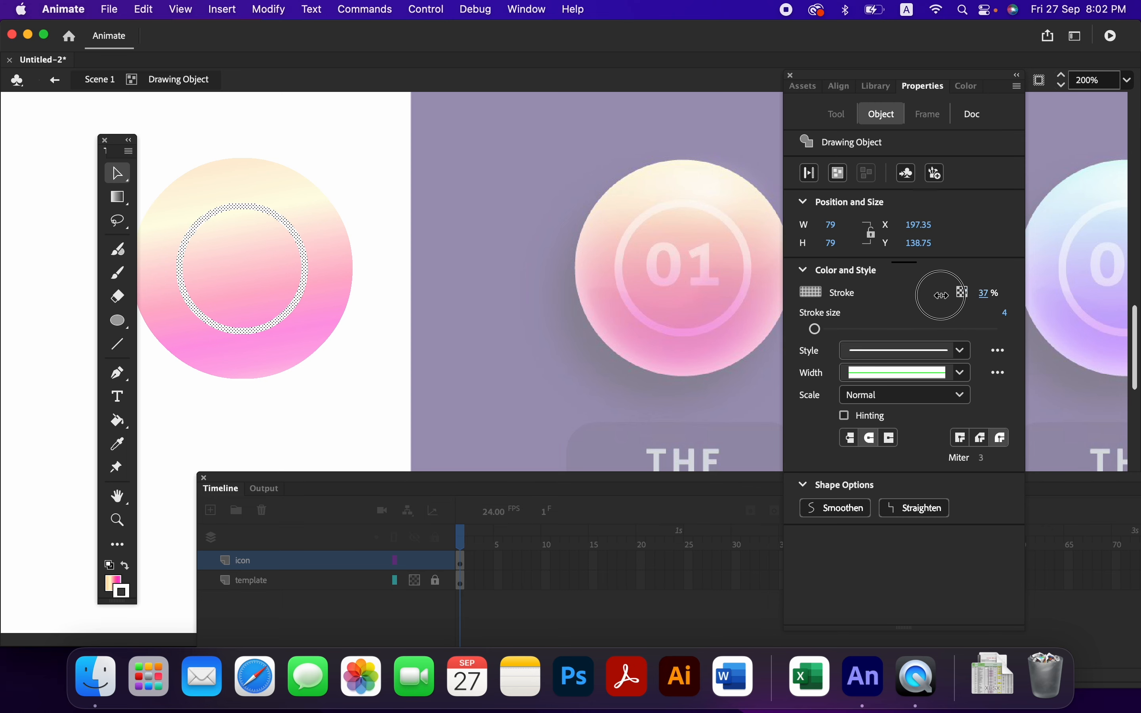
pyautogui.doubleClick(371, 377)
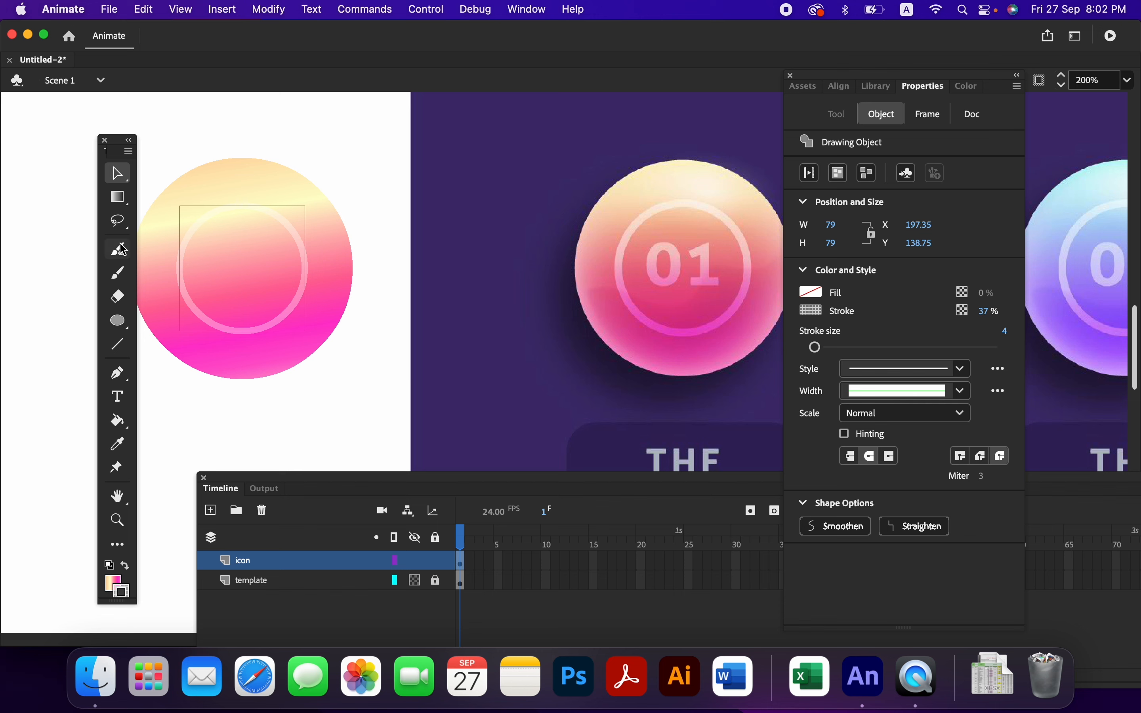
# Enlarge the ring evenly about its centre to about 90.6 px wide and high, and deselect it.
pyautogui.click(123, 194)
pyautogui.click(208, 199)
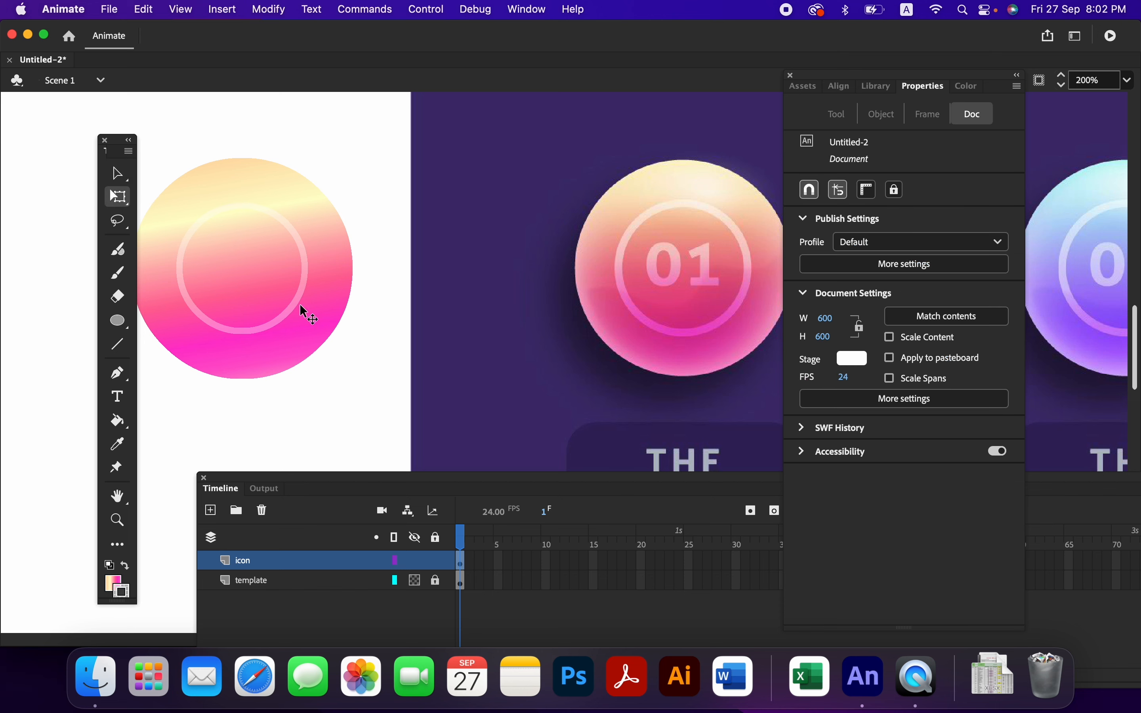
pyautogui.click(299, 306)
pyautogui.moveTo(311, 331); pyautogui.dragTo(324, 346)
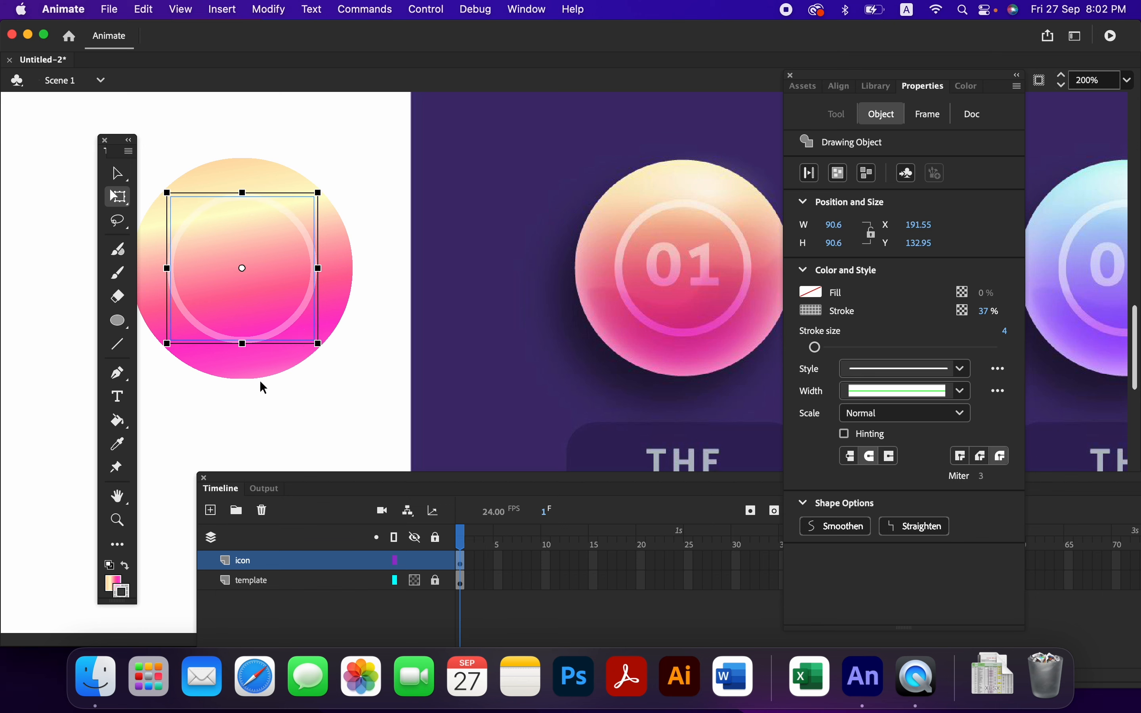
pyautogui.click(260, 379)
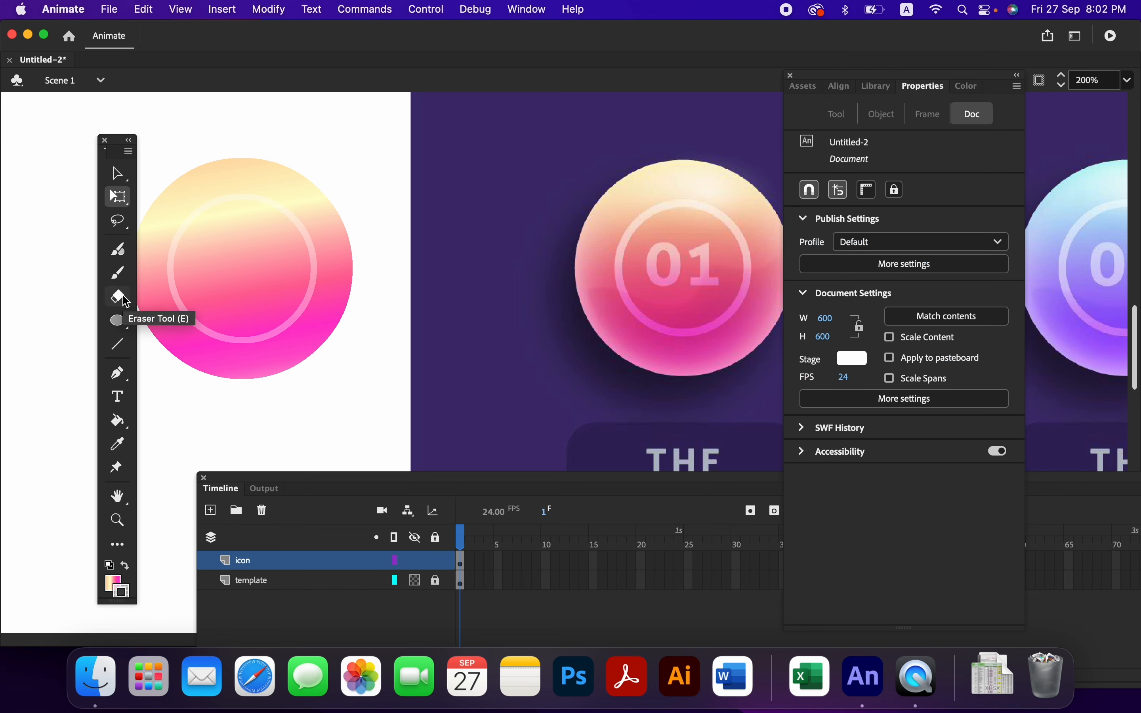
# Set the enlarged ring's stroke opacity to 49% inside its drawing object, return to Scene 1 and deselect it.
pyautogui.click(121, 173)
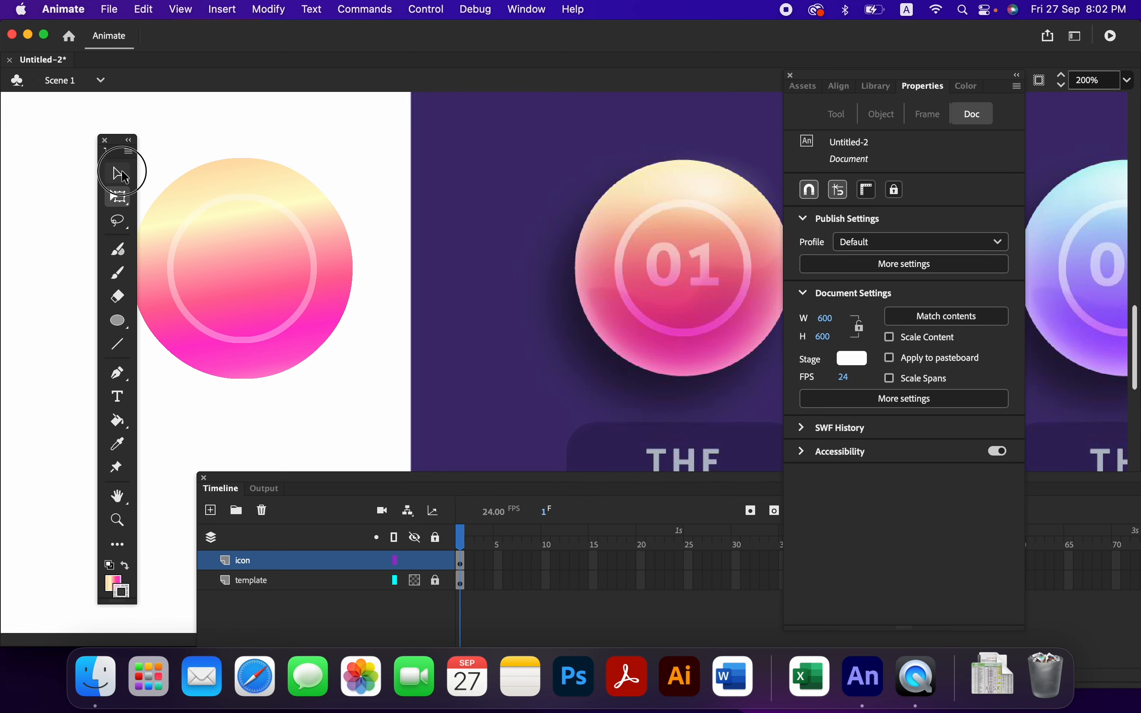
pyautogui.doubleClick(309, 240)
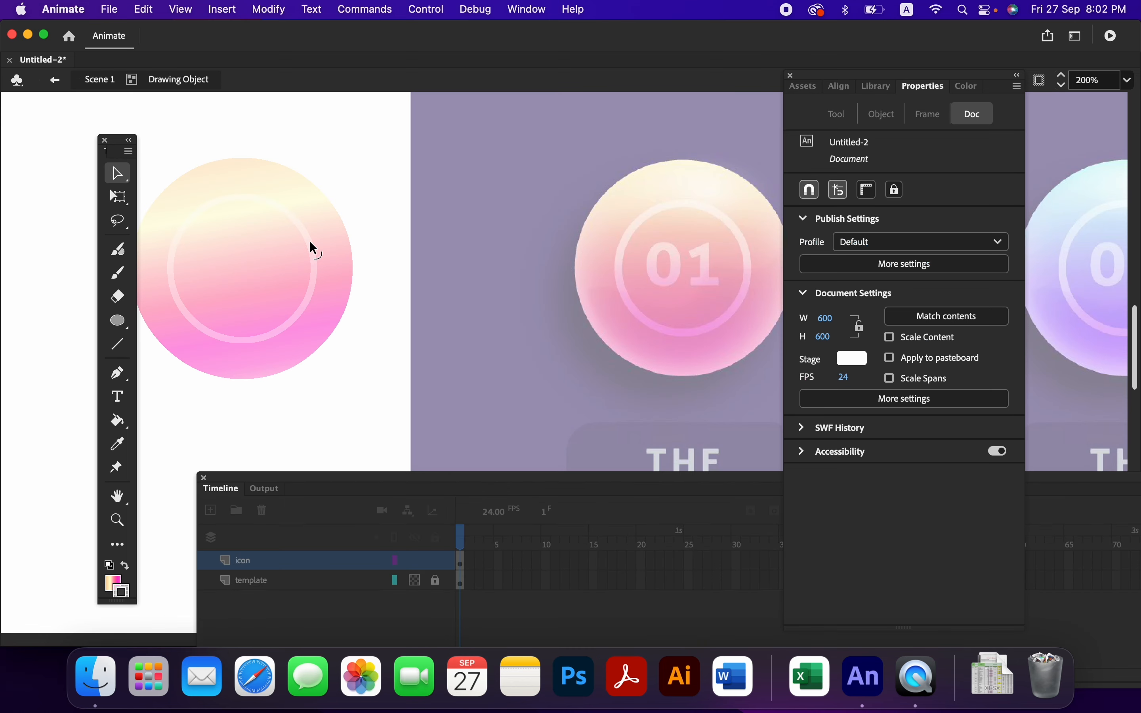
pyautogui.click(313, 243)
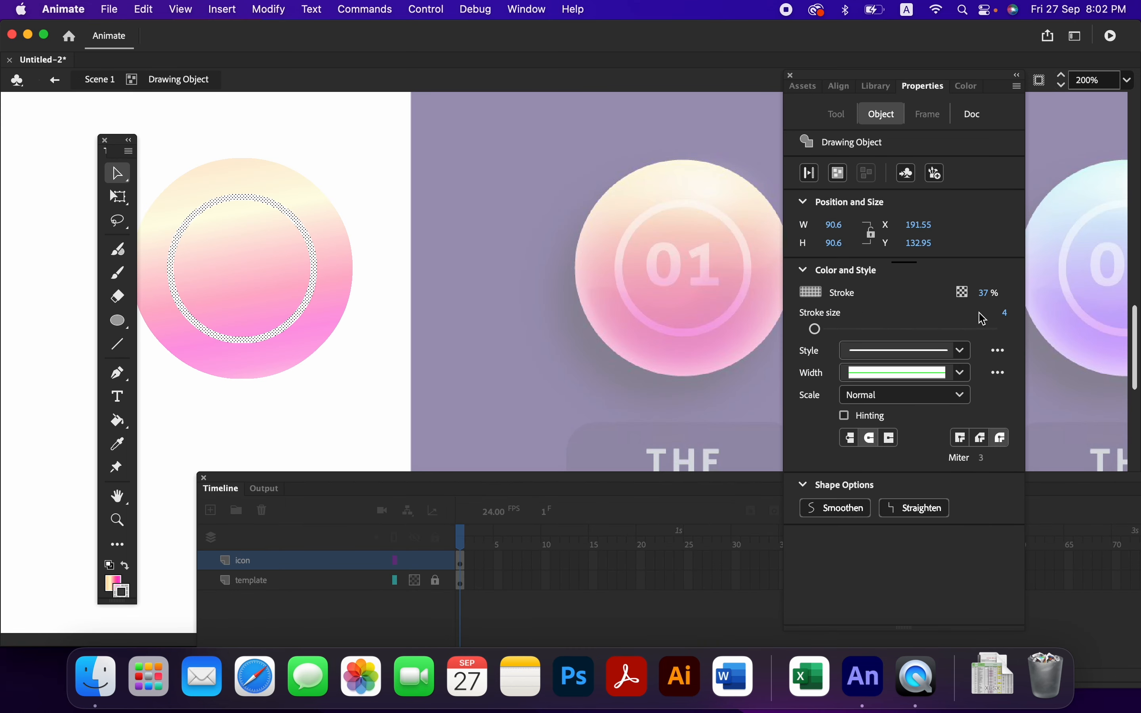
pyautogui.moveTo(985, 302); pyautogui.dragTo(1003, 300)
pyautogui.doubleClick(347, 422)
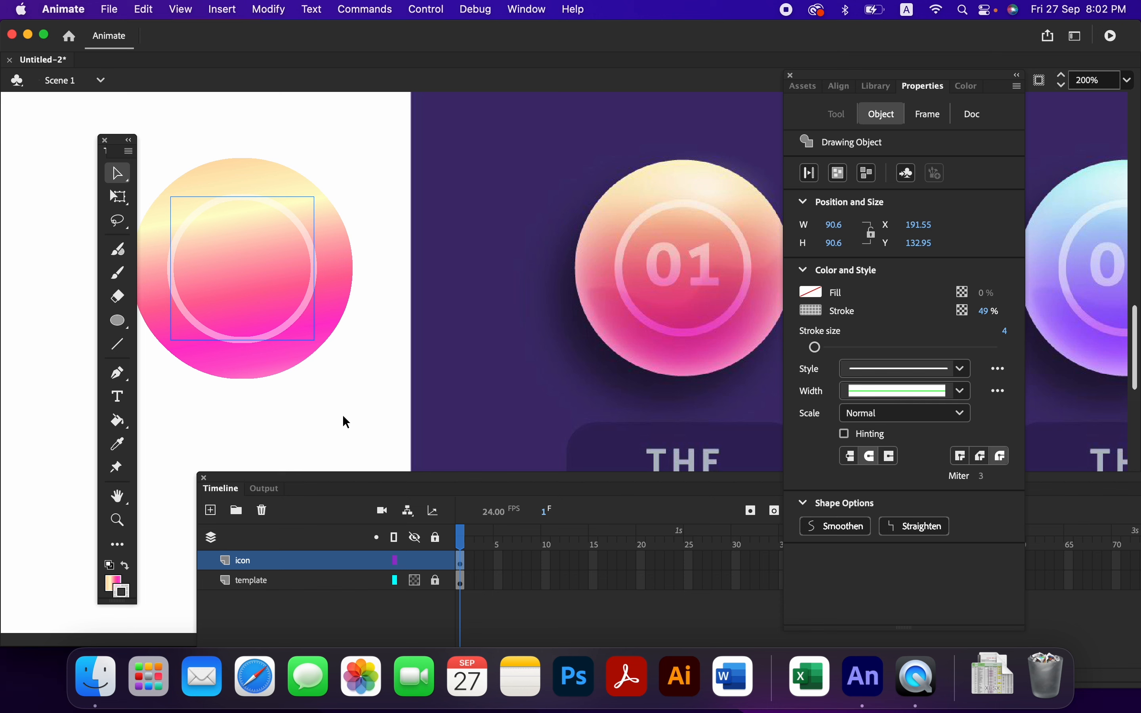
pyautogui.click(330, 416)
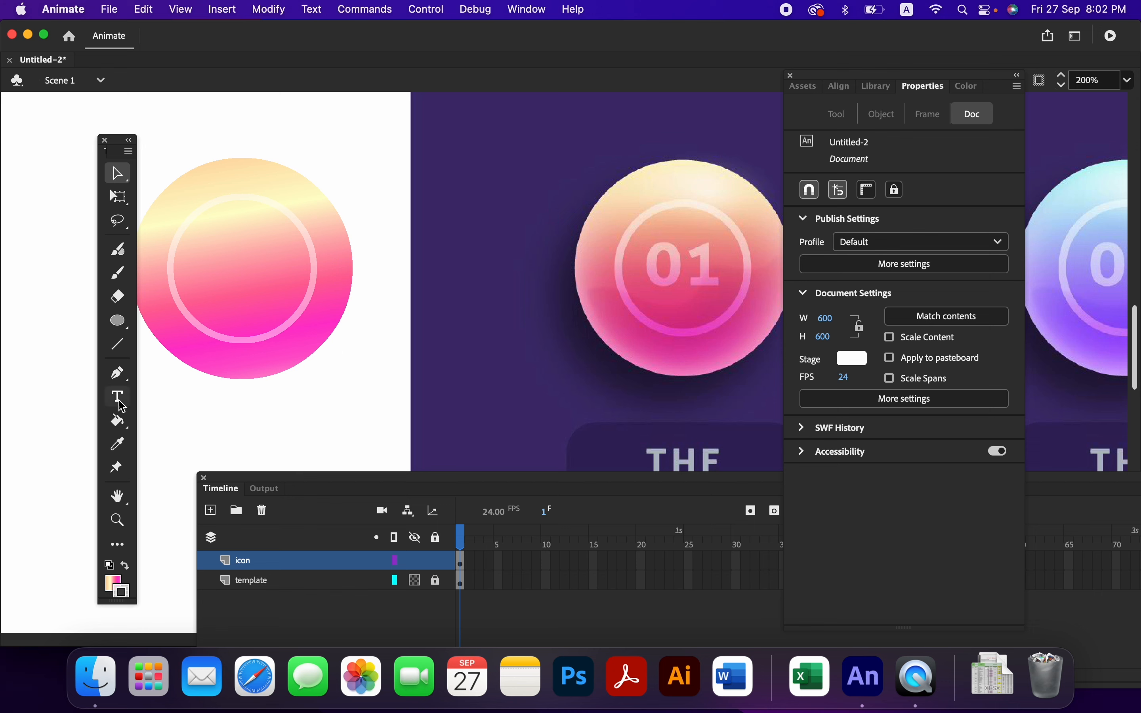
# Add a new layer above the icon layer and name it text.
pyautogui.click(211, 510)
pyautogui.click(252, 562)
pyautogui.doubleClick(252, 562)
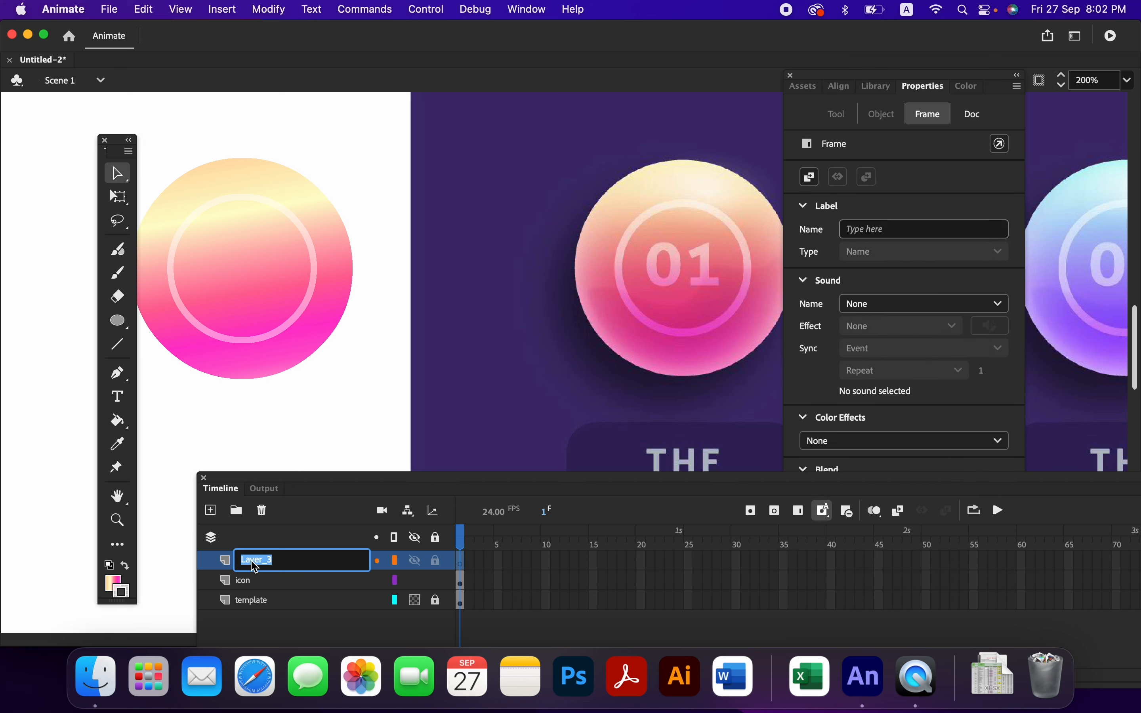
pyautogui.write('text')
pyautogui.press('Return')
# Add the static text 01 on the text layer over the lower edge of the gradient circle.
pyautogui.click(118, 396)
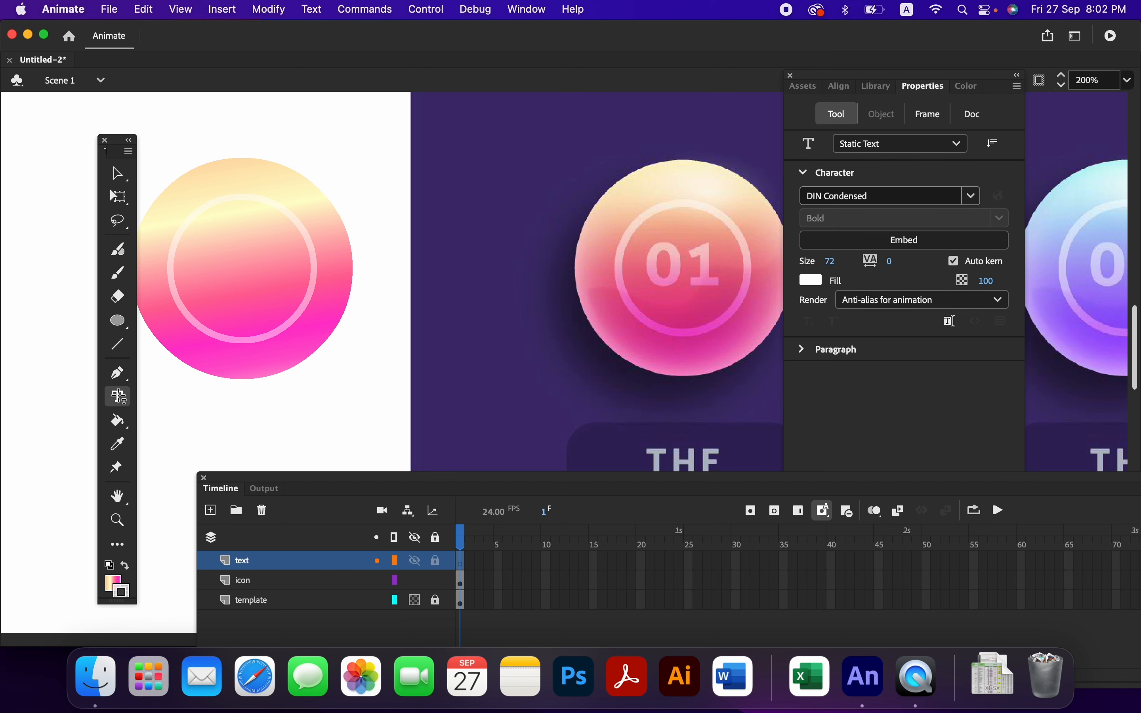
pyautogui.click(203, 416)
pyautogui.click(222, 410)
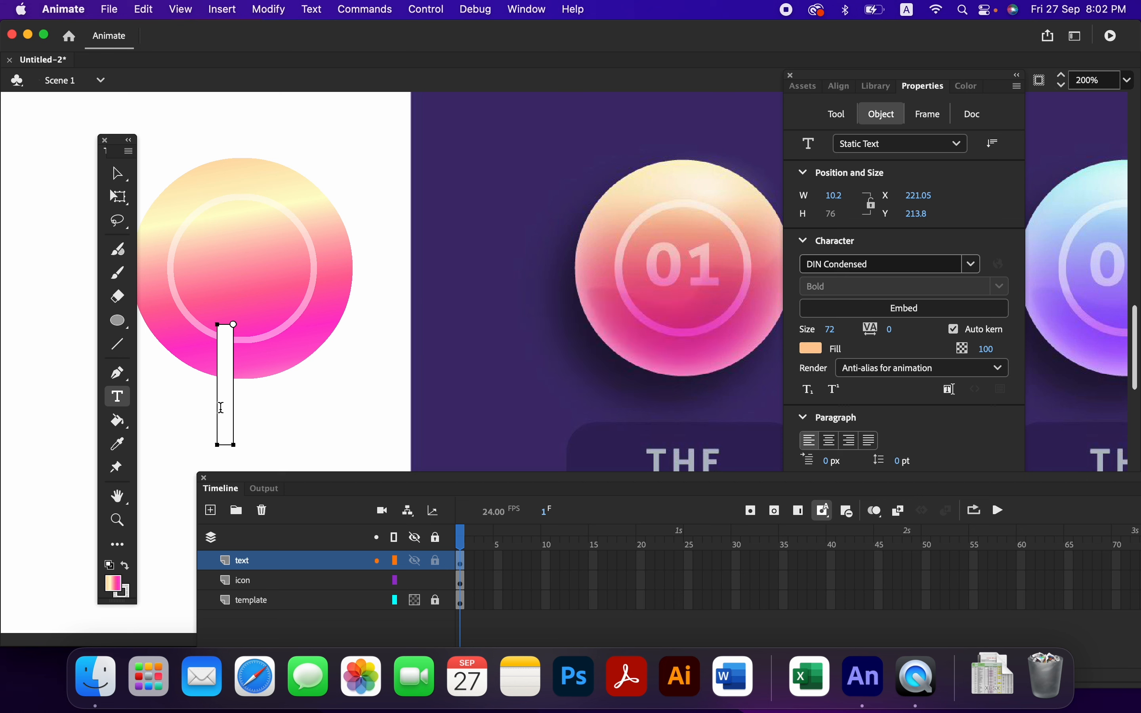
pyautogui.write('01')
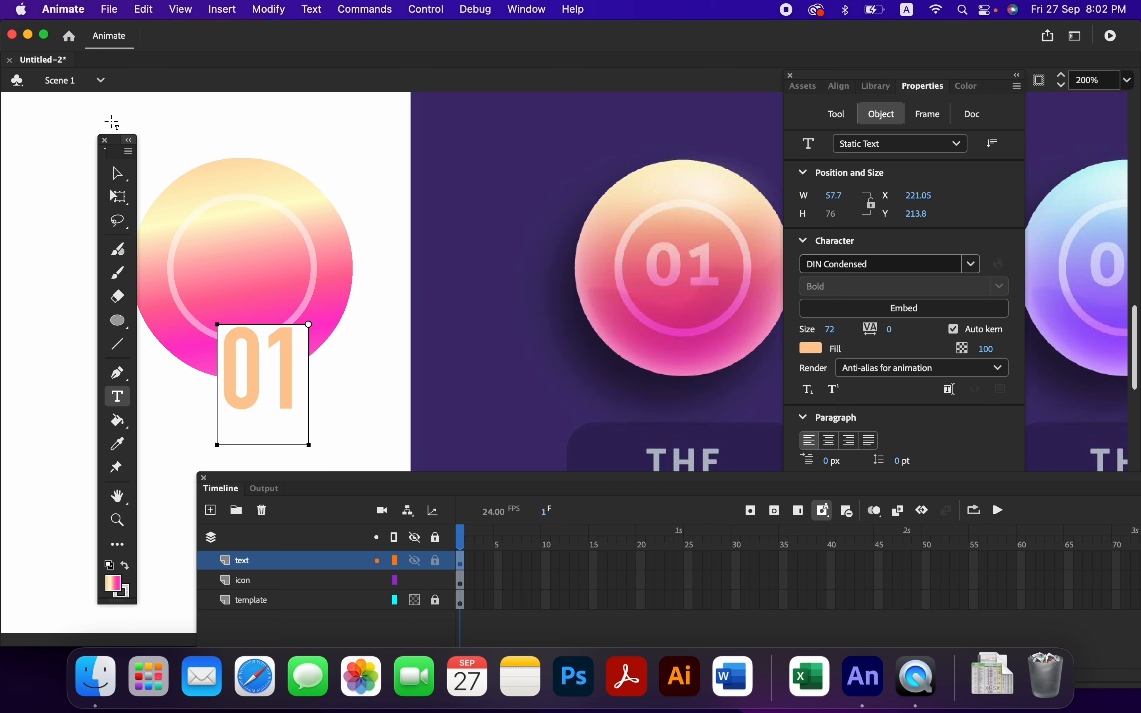
# Scale the 01 text down to about 40 px wide inside the ring and set its font to Helvetica Neue.
pyautogui.click(118, 173)
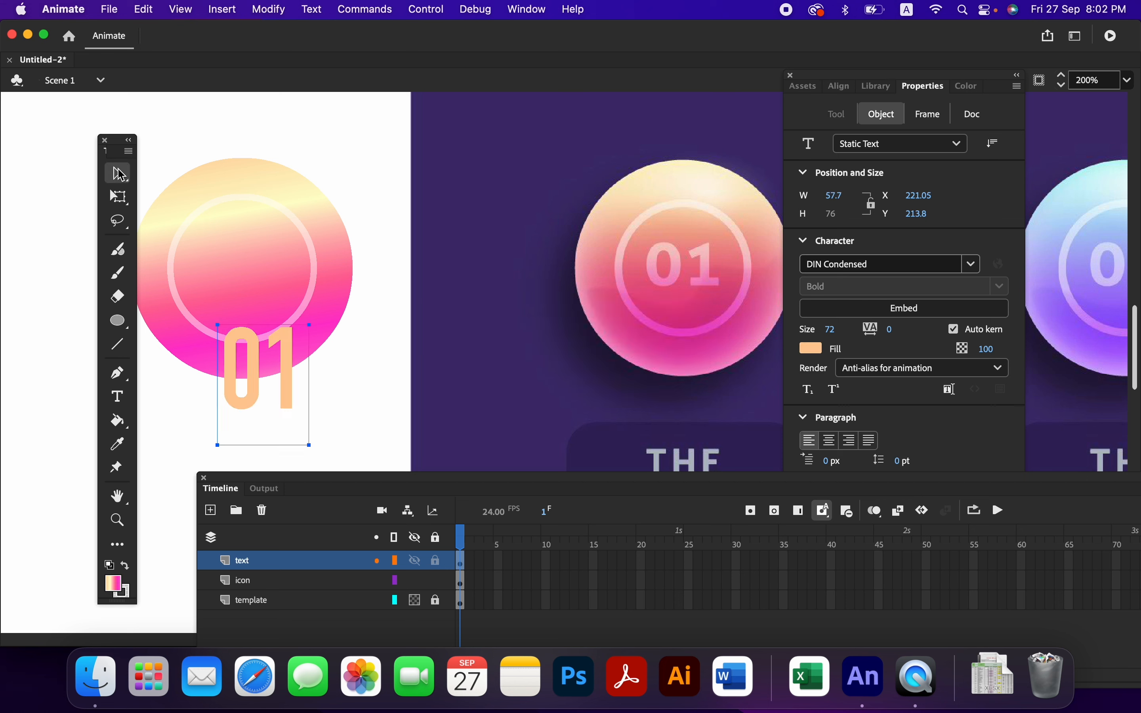
pyautogui.click(119, 196)
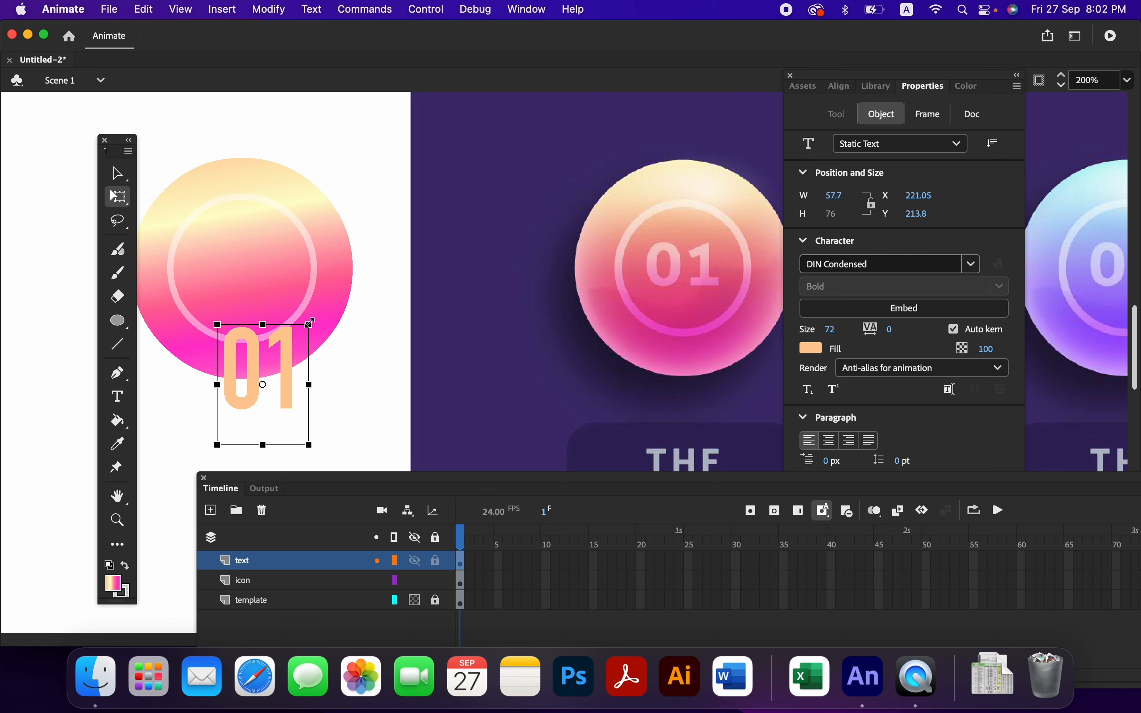
pyautogui.moveTo(310, 324); pyautogui.dragTo(263, 258)
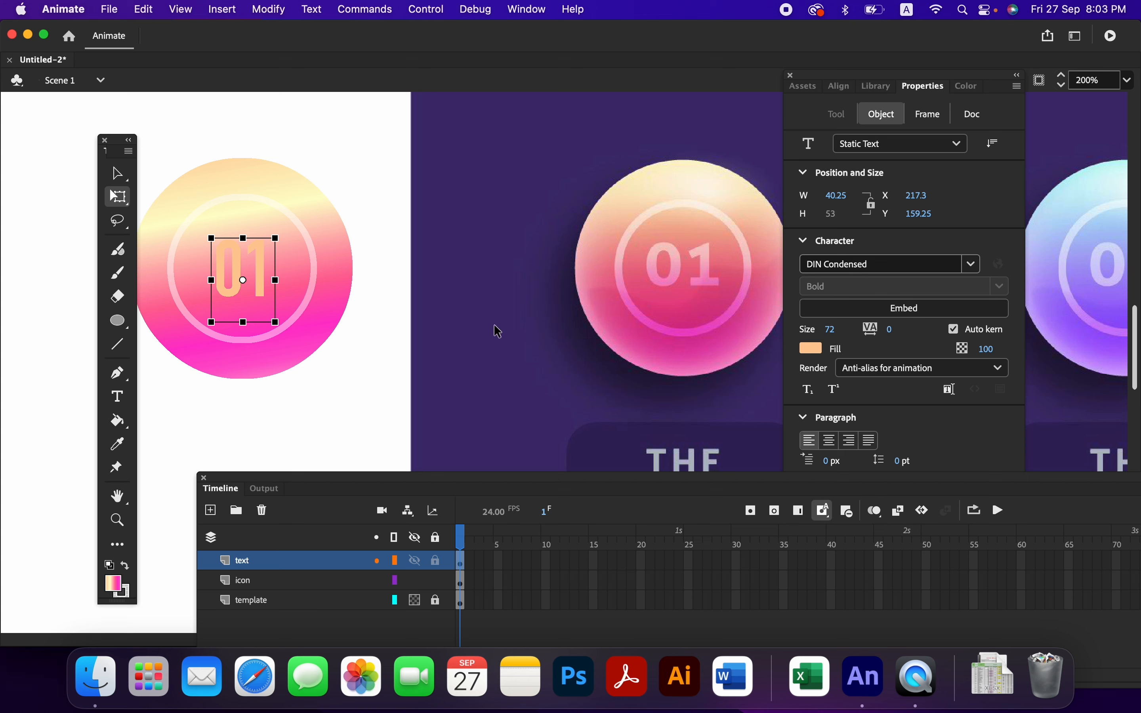
pyautogui.click(973, 265)
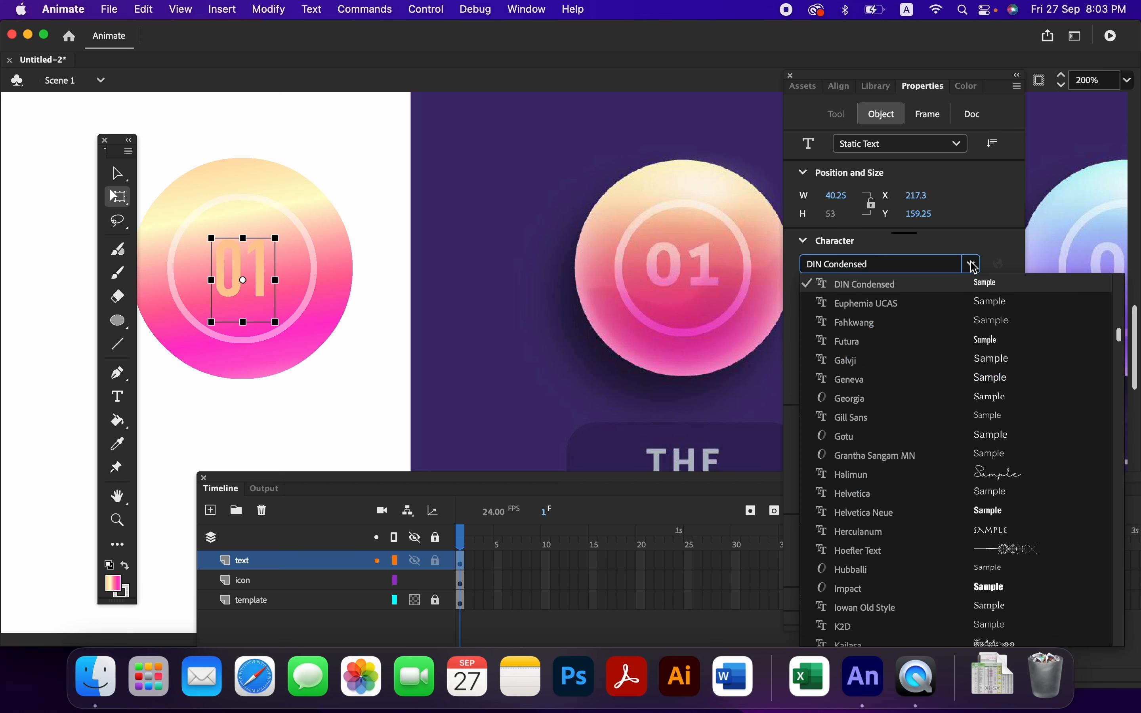
pyautogui.click(995, 511)
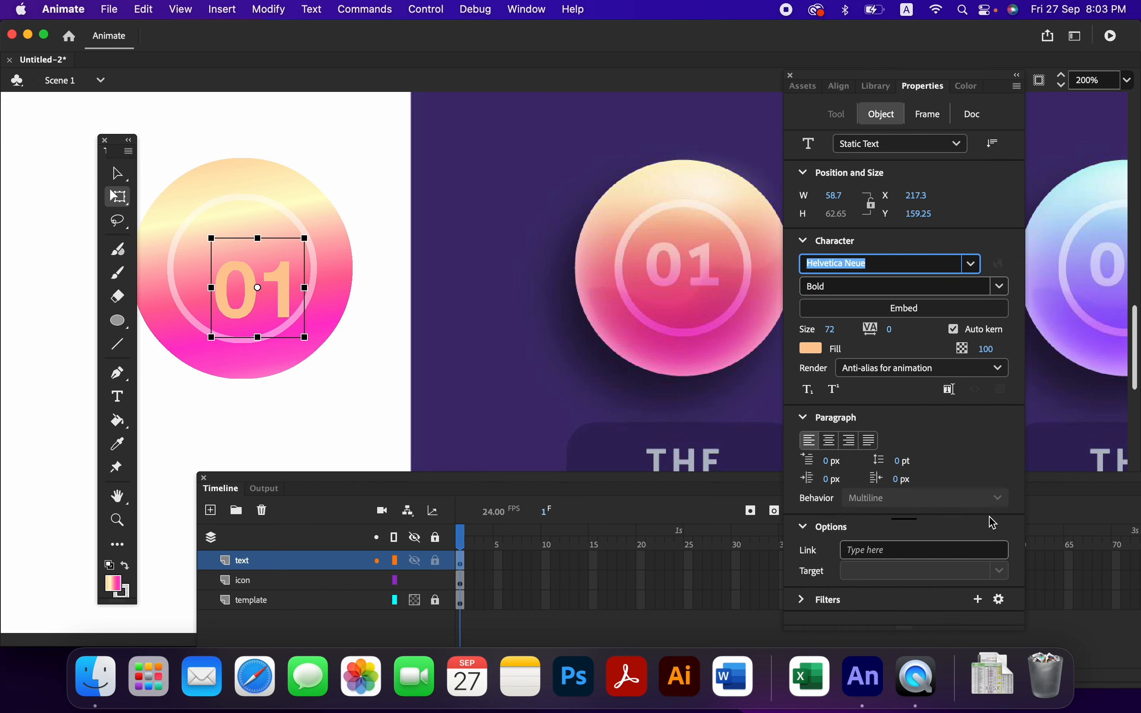
# Centre the 01 text within the ring, at about X 208.3 and Y 146.25.
pyautogui.moveTo(286, 291); pyautogui.dragTo(271, 269)
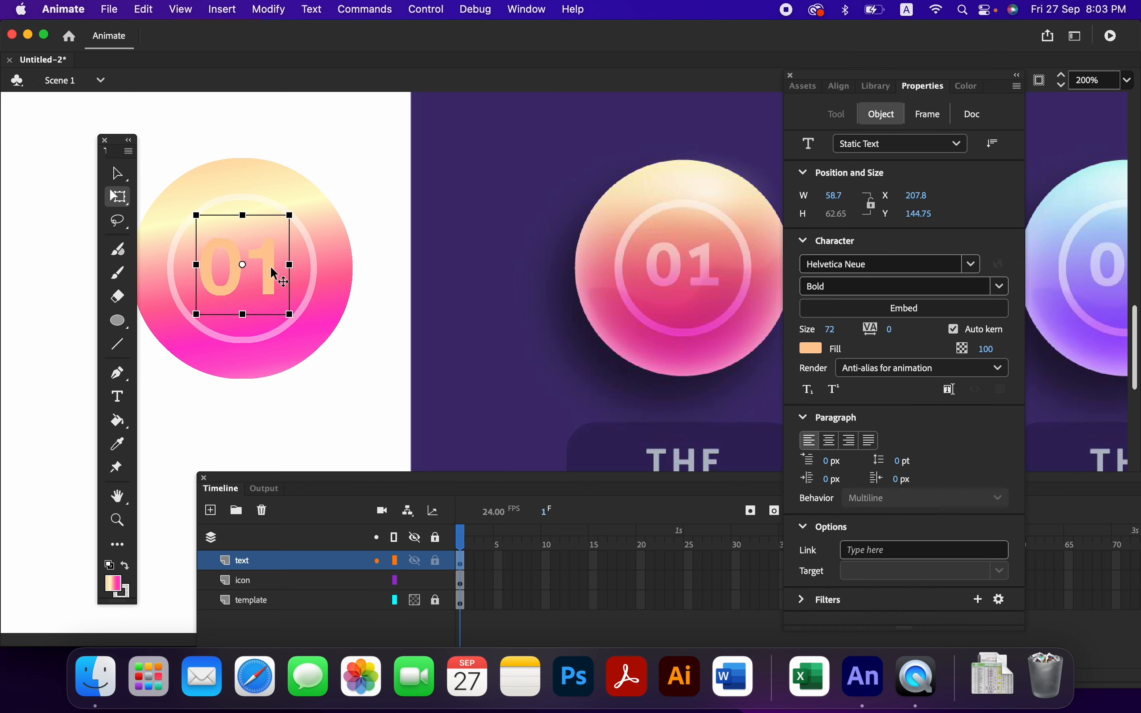
pyautogui.click(271, 268)
pyautogui.press('Down')
pyautogui.press('Down')
pyautogui.press('Down')
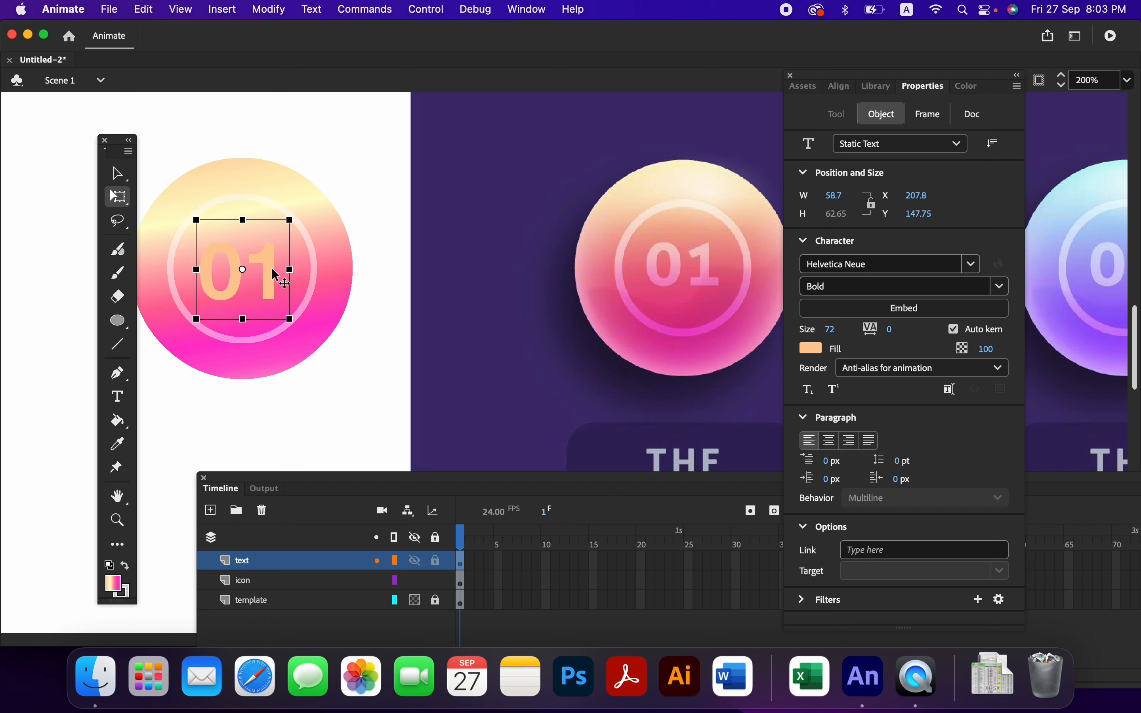
pyautogui.press('Up')
pyautogui.press('Right')
pyautogui.press('Up')
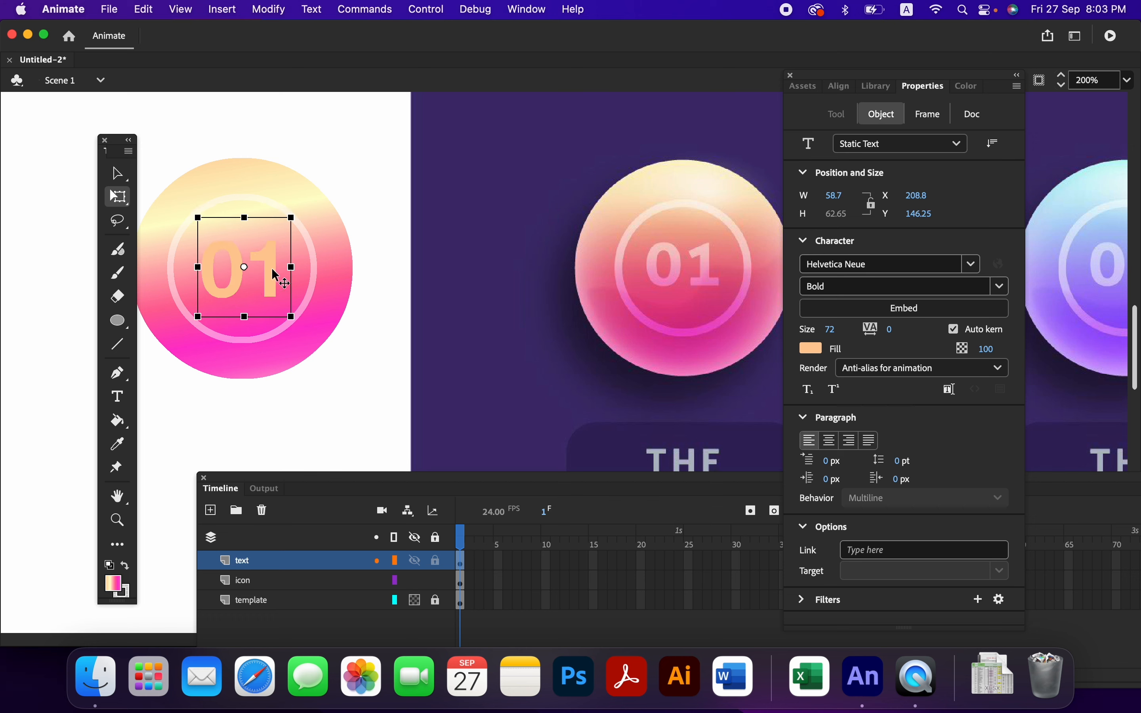
pyautogui.moveTo(272, 269); pyautogui.dragTo(271, 270)
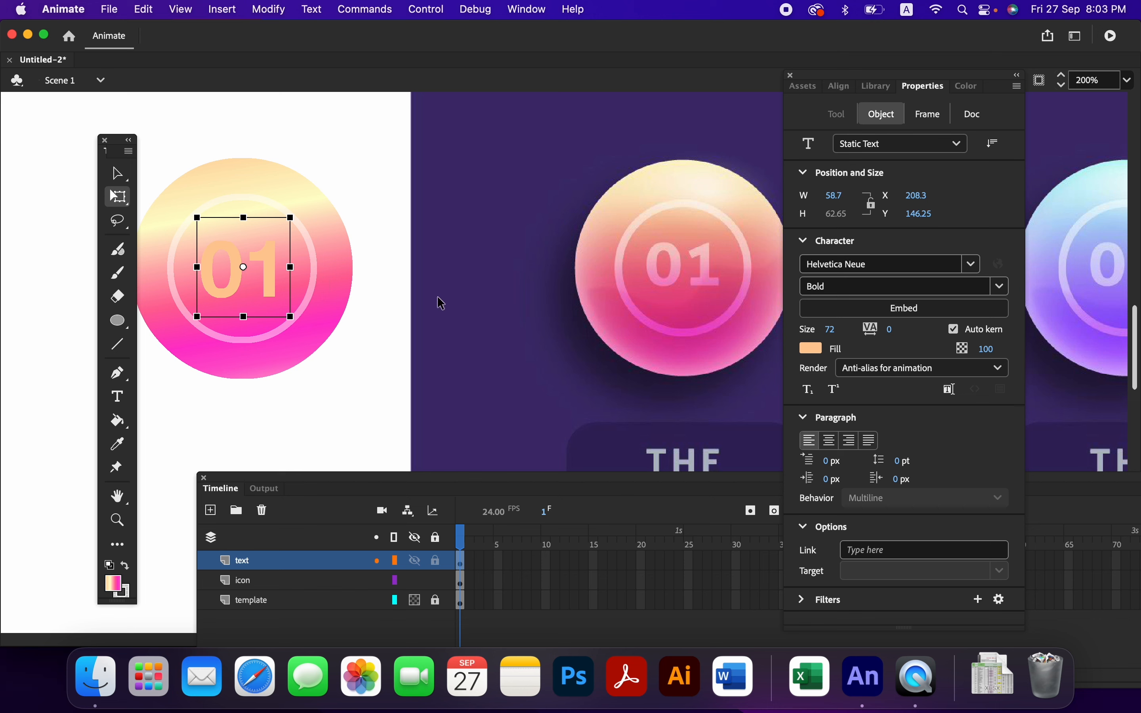
# Set the 01 text's fill to semi-transparent white FFFFFF to match the template's number, and deselect it.
pyautogui.click(816, 351)
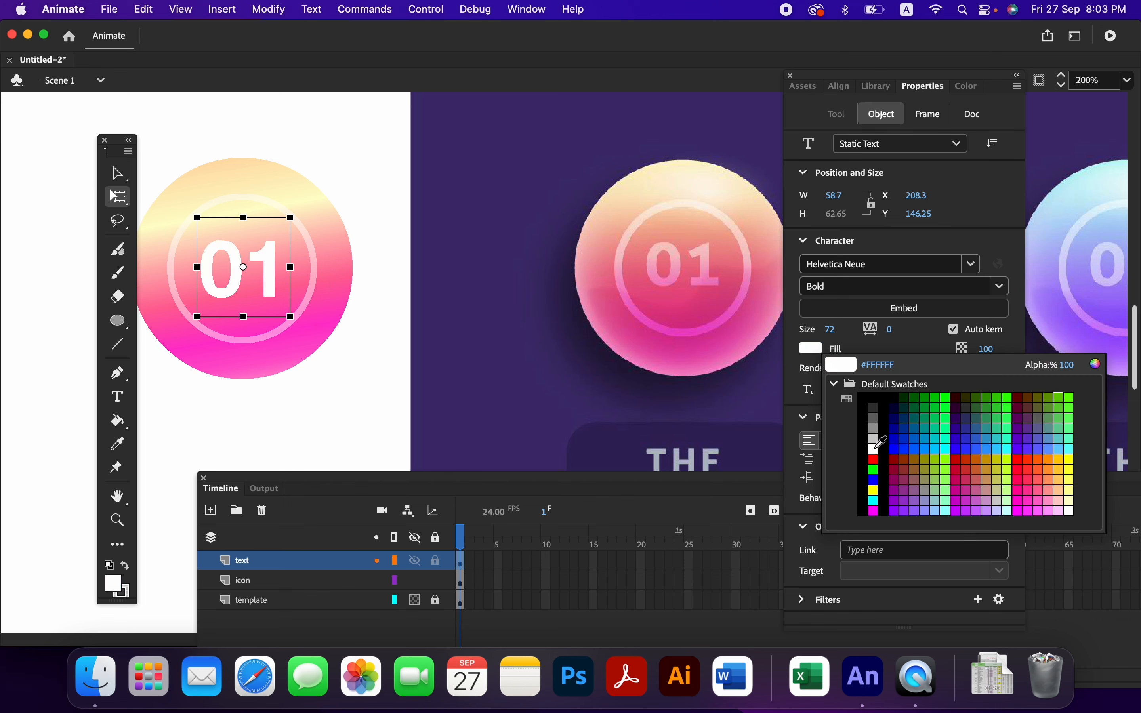
pyautogui.click(873, 448)
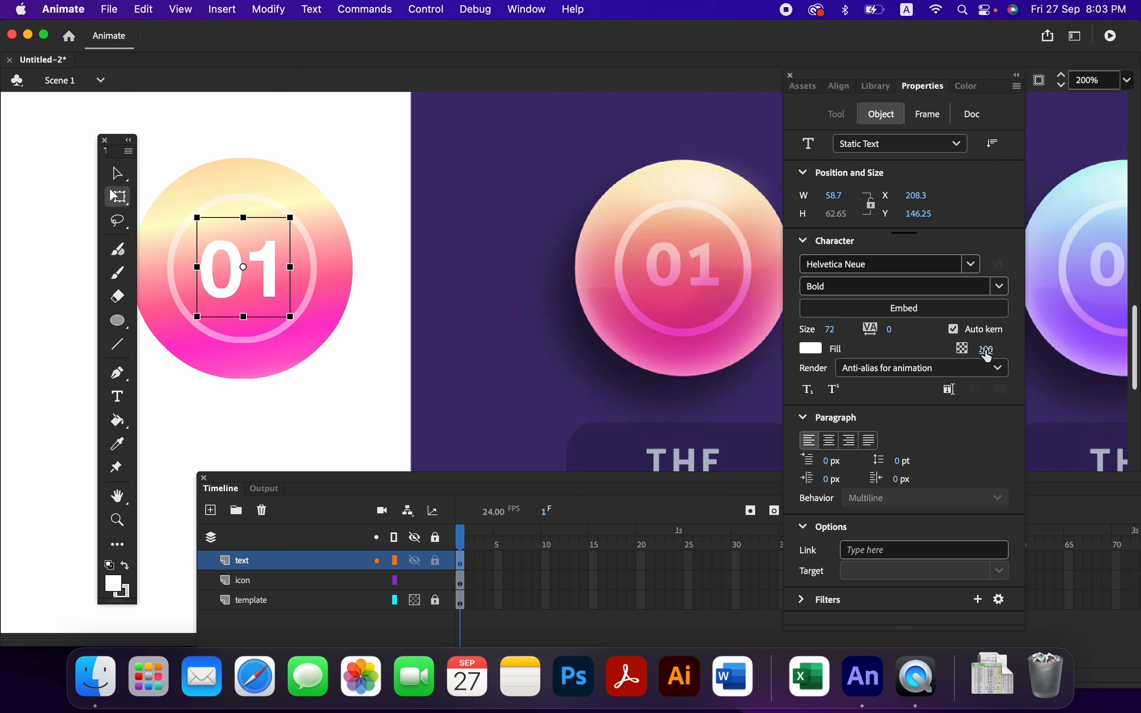
pyautogui.moveTo(988, 350); pyautogui.dragTo(928, 358)
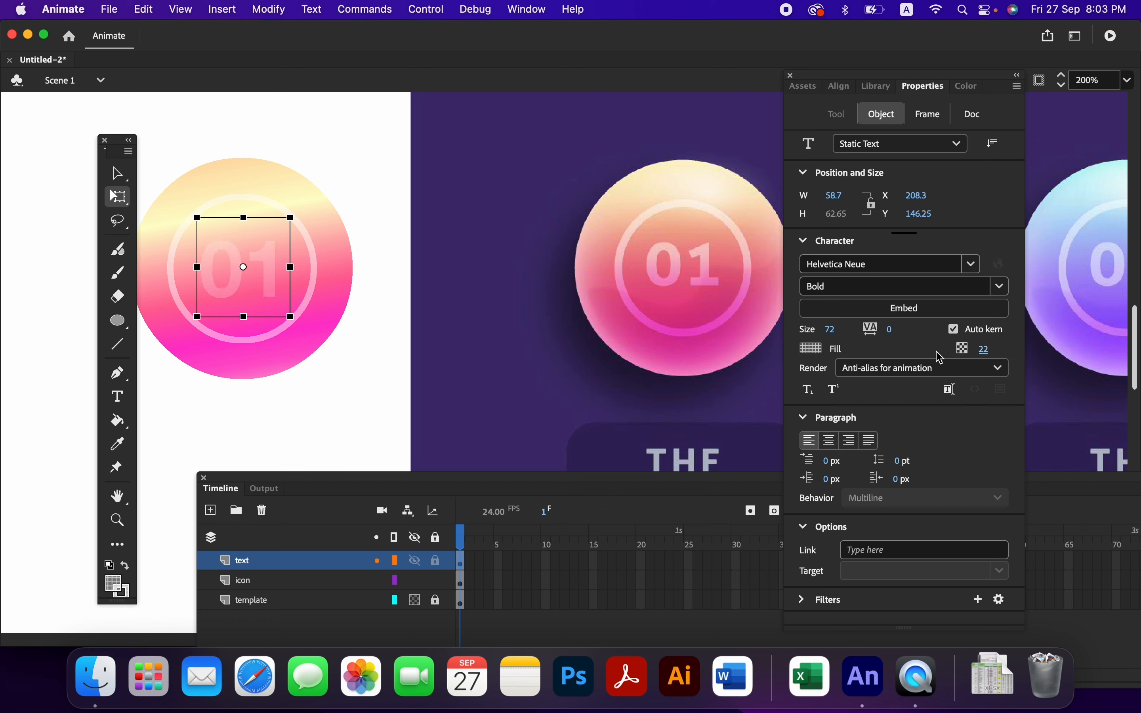
pyautogui.moveTo(982, 349); pyautogui.dragTo(1002, 349)
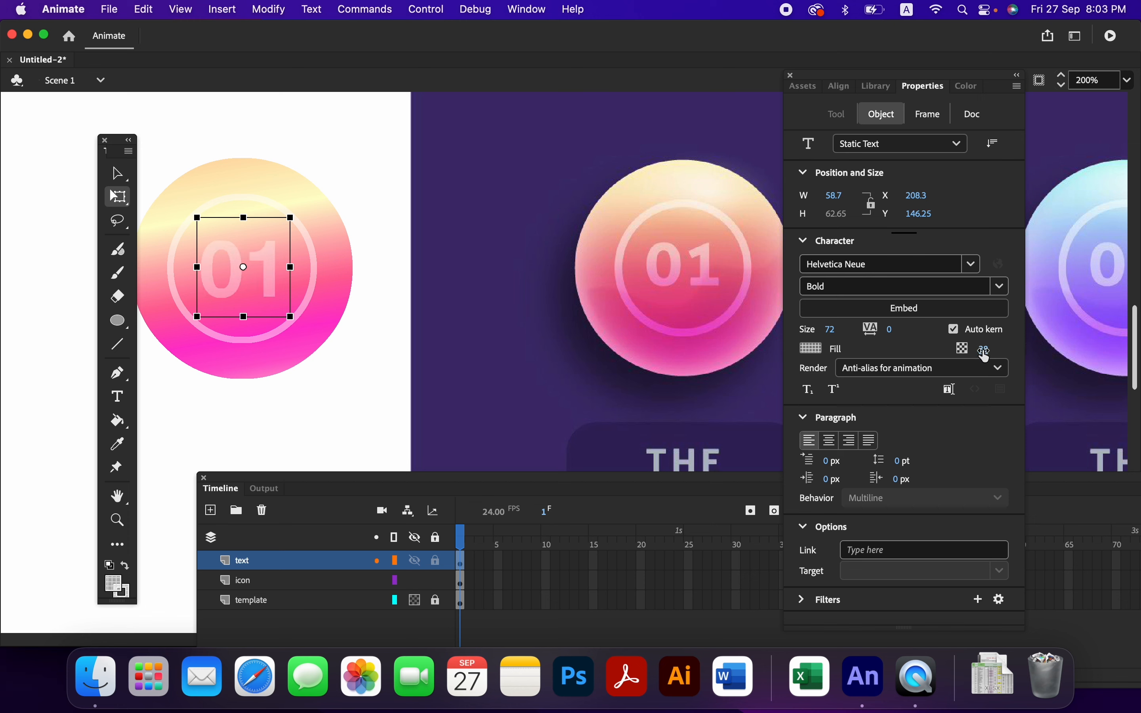
pyautogui.moveTo(984, 351); pyautogui.dragTo(988, 351)
pyautogui.click(312, 410)
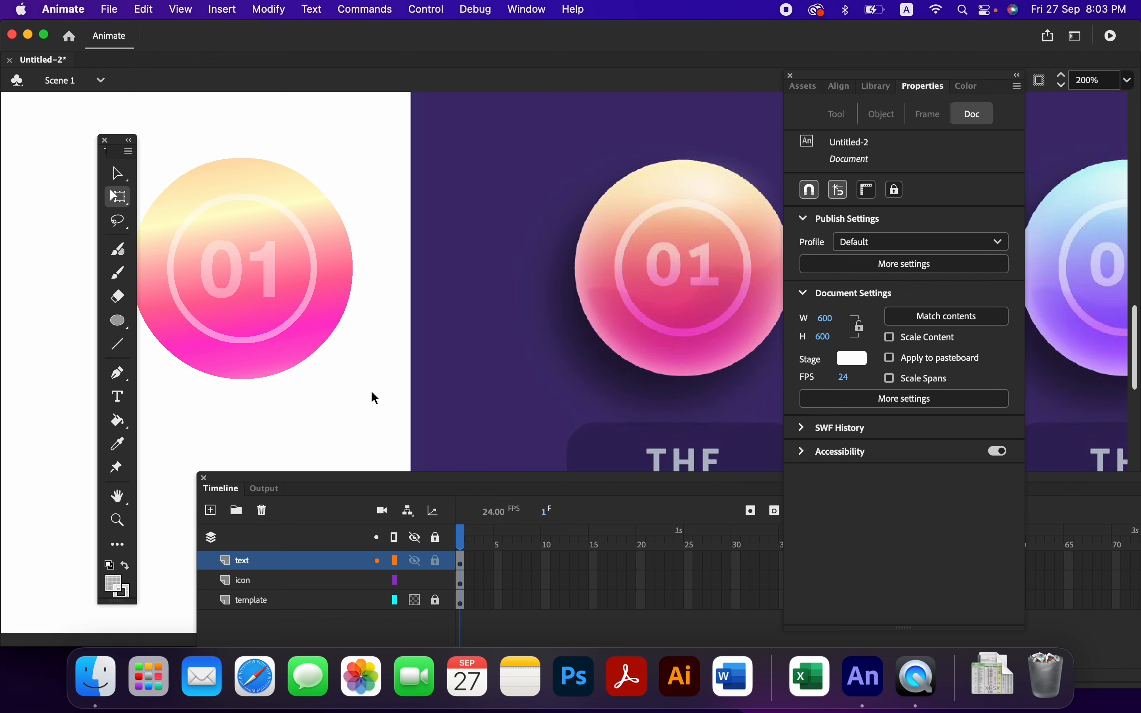
# Change the second gradient stop of the large circle's fill to light pink FFCCCC, and return to the main scene with nothing selected.
pyautogui.click(323, 204)
pyautogui.doubleClick(330, 200)
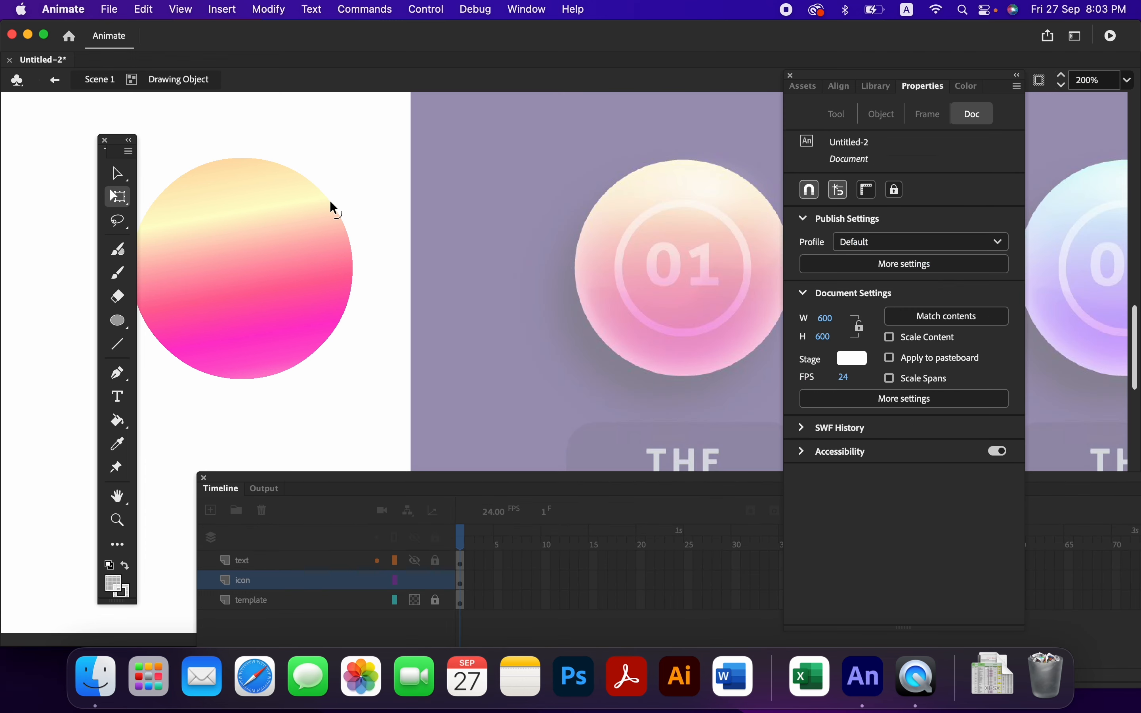
pyautogui.click(325, 214)
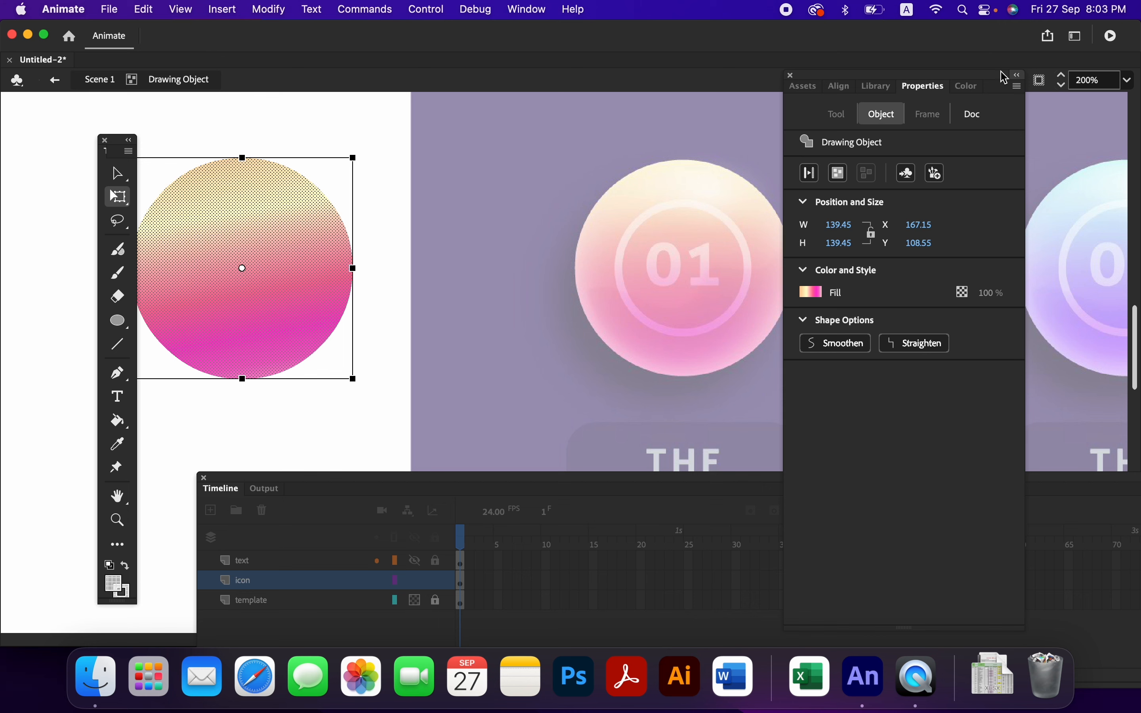
pyautogui.click(968, 93)
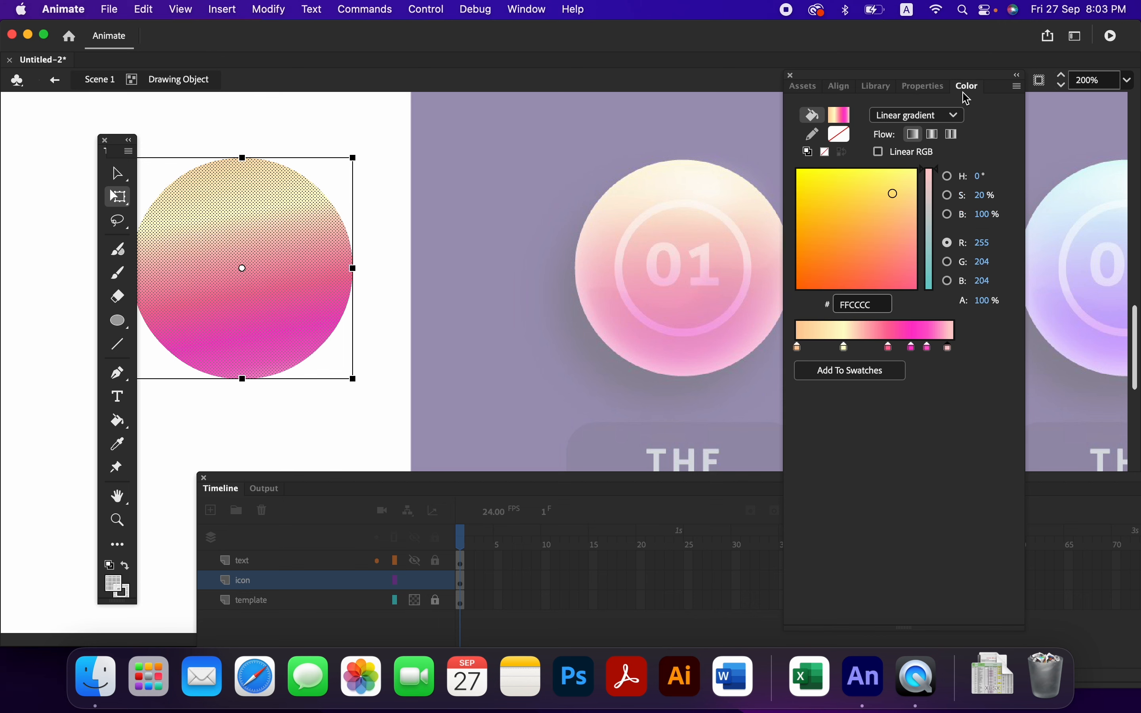
pyautogui.click(846, 349)
pyautogui.click(847, 350)
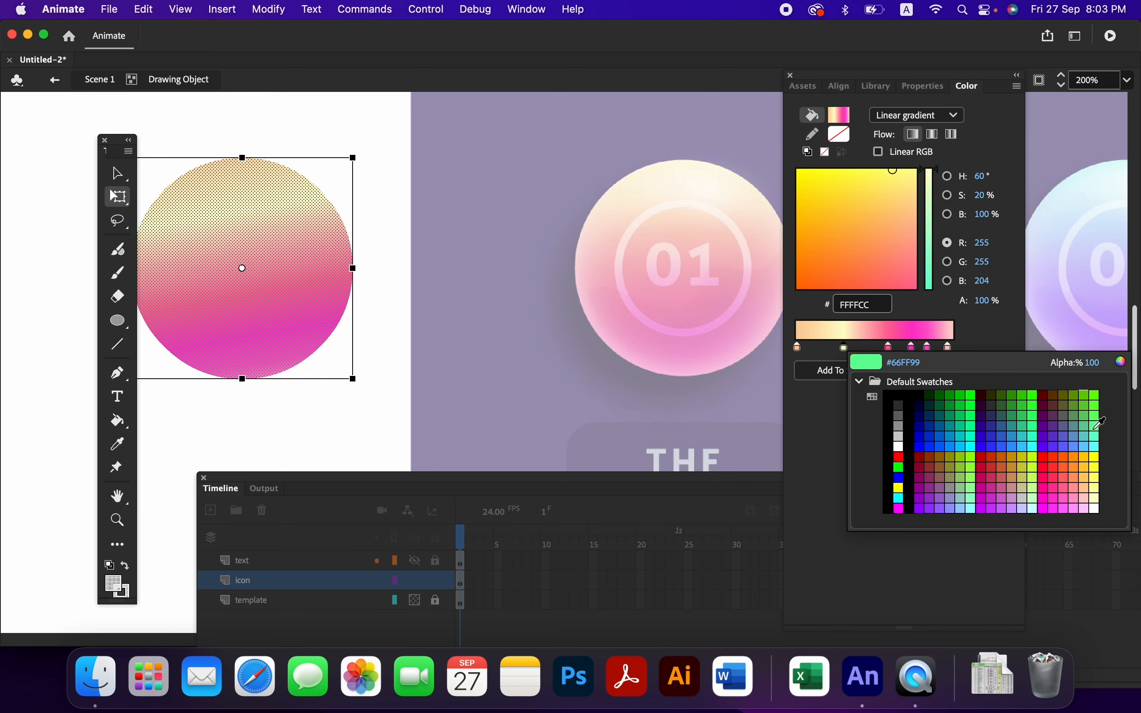
pyautogui.click(1092, 493)
pyautogui.doubleClick(339, 419)
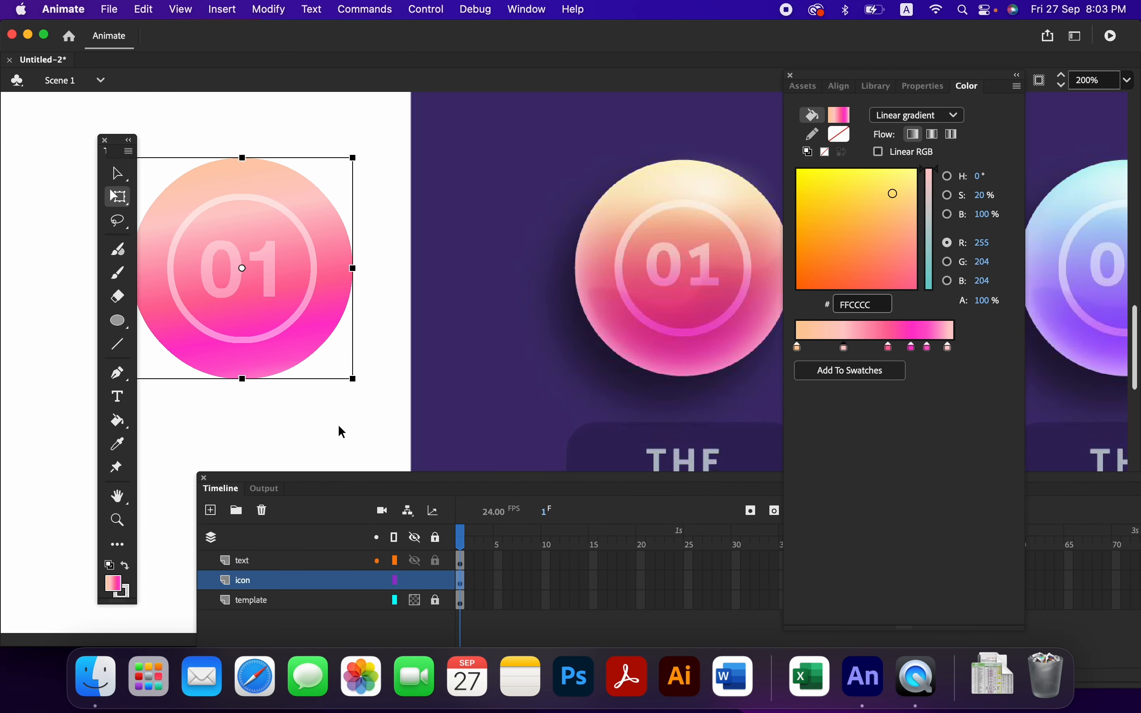
pyautogui.click(319, 409)
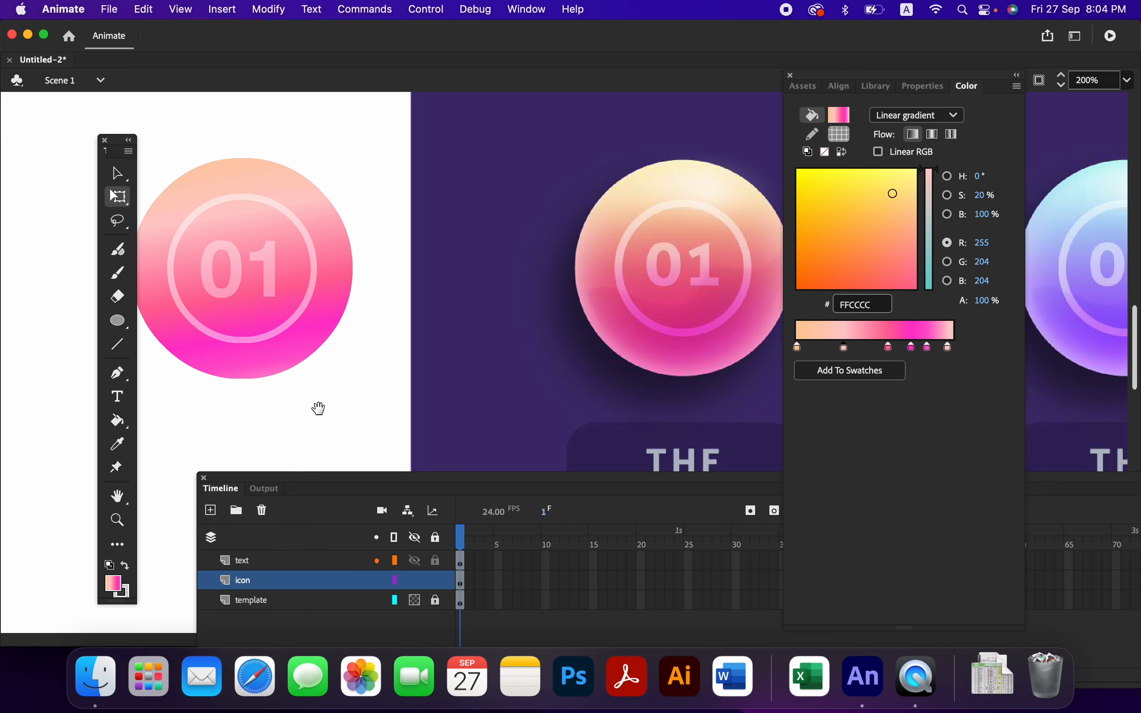
# Hide the template layer so only the recreated 01 button shows on the stage.
pyautogui.hscroll(-5, 318, 408)
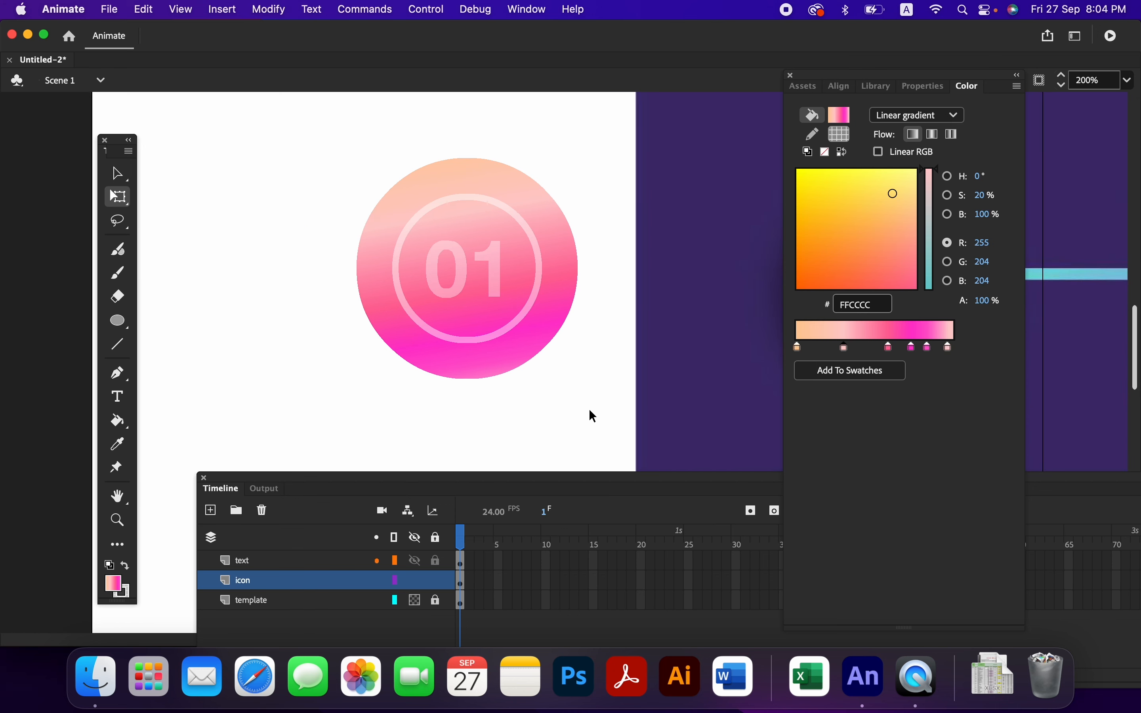
pyautogui.click(310, 605)
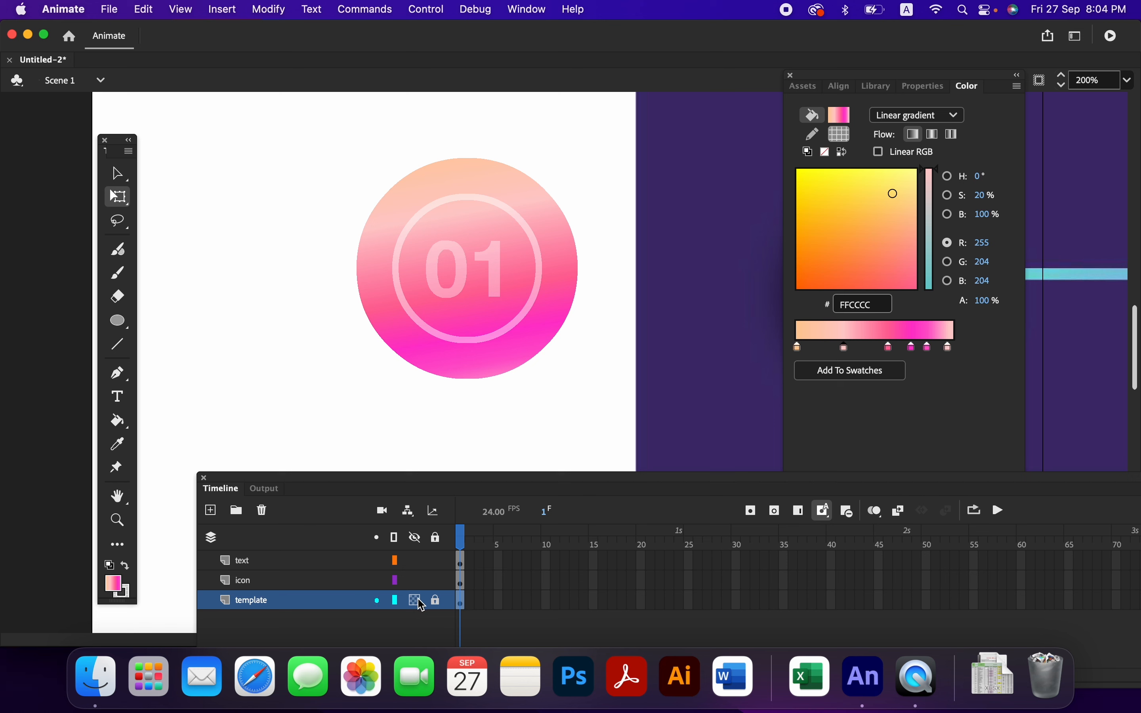
pyautogui.click(422, 605)
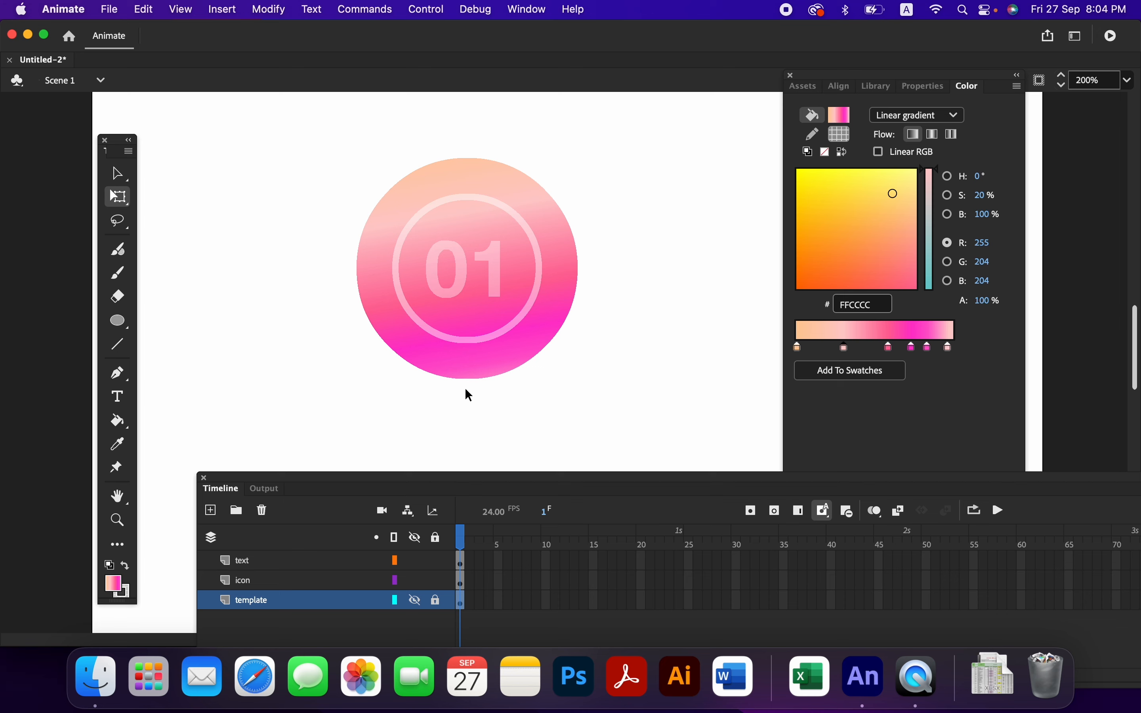
# Select the circle, ring and 01 text together and copy them.
pyautogui.click(306, 584)
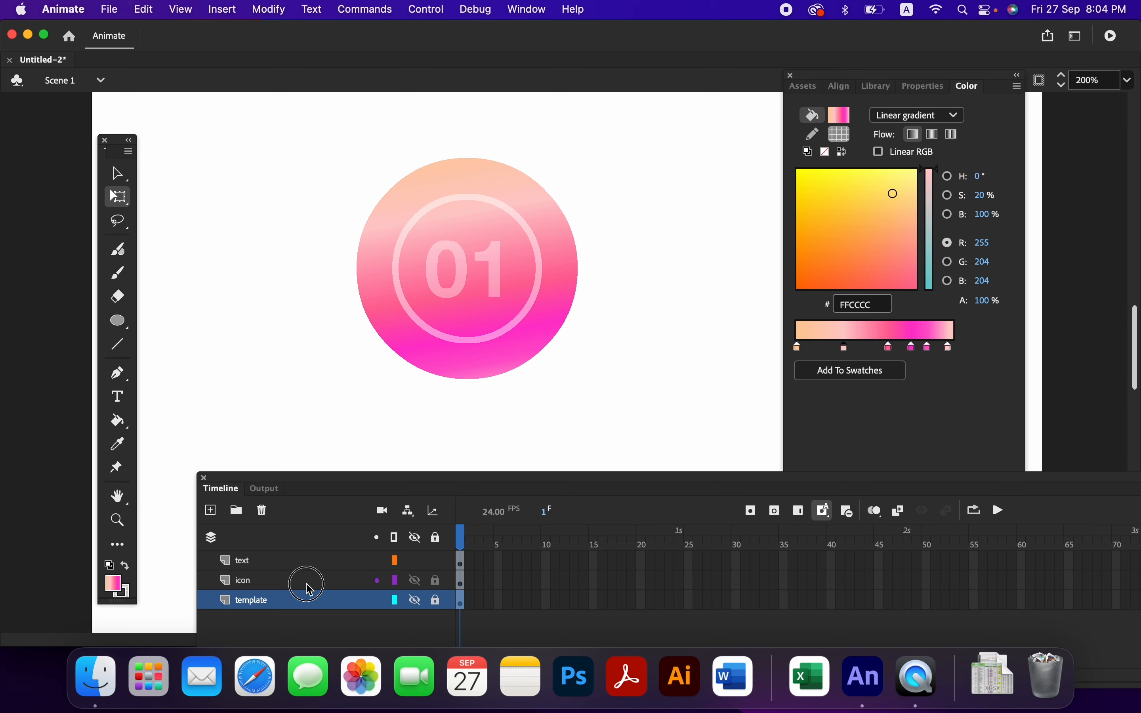
pyautogui.keyDown('shift'); pyautogui.click(317, 563); pyautogui.keyUp('shift')
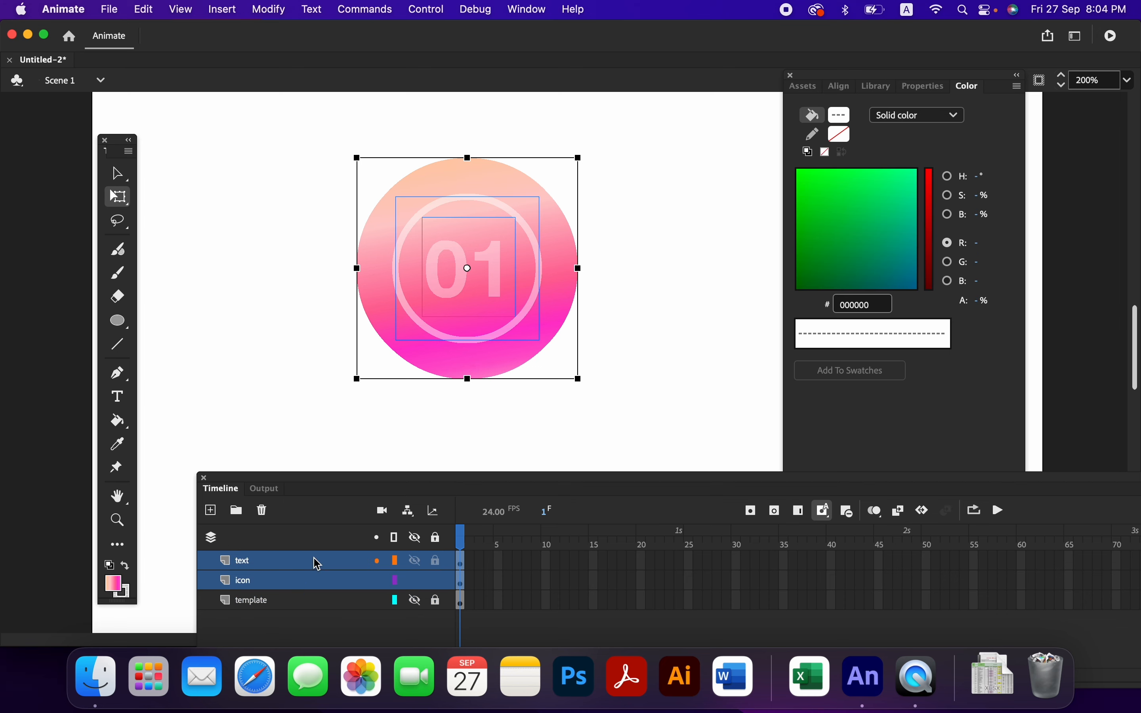
pyautogui.click(298, 413)
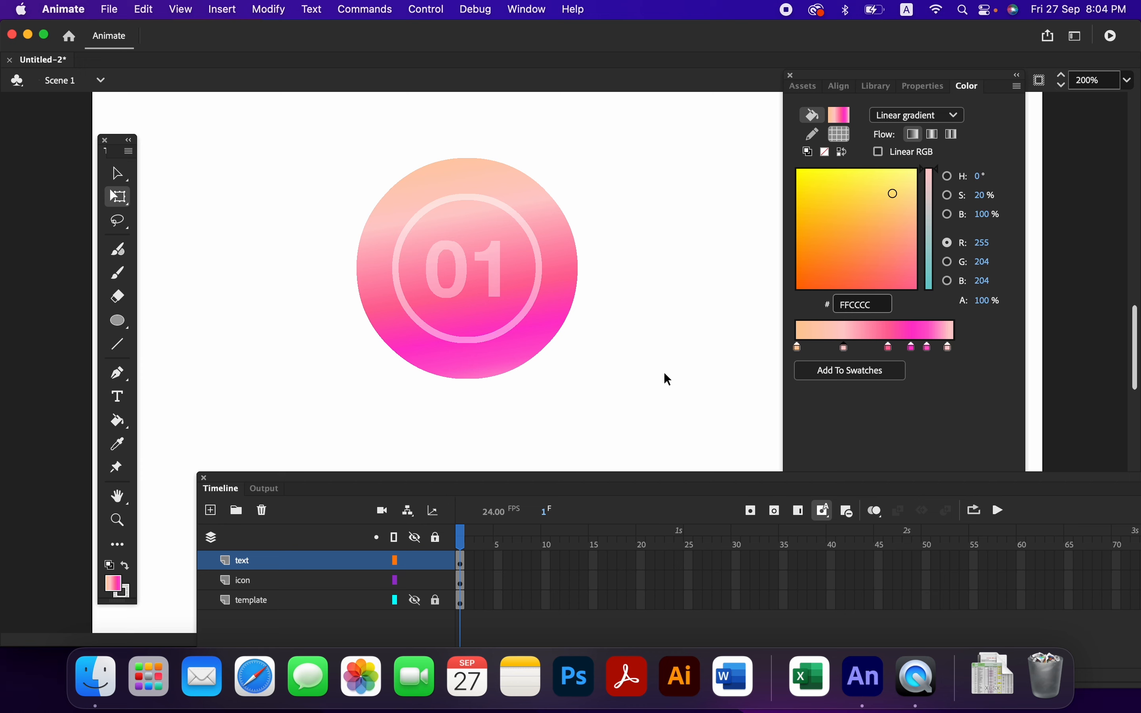
pyautogui.moveTo(626, 406); pyautogui.dragTo(288, 116)
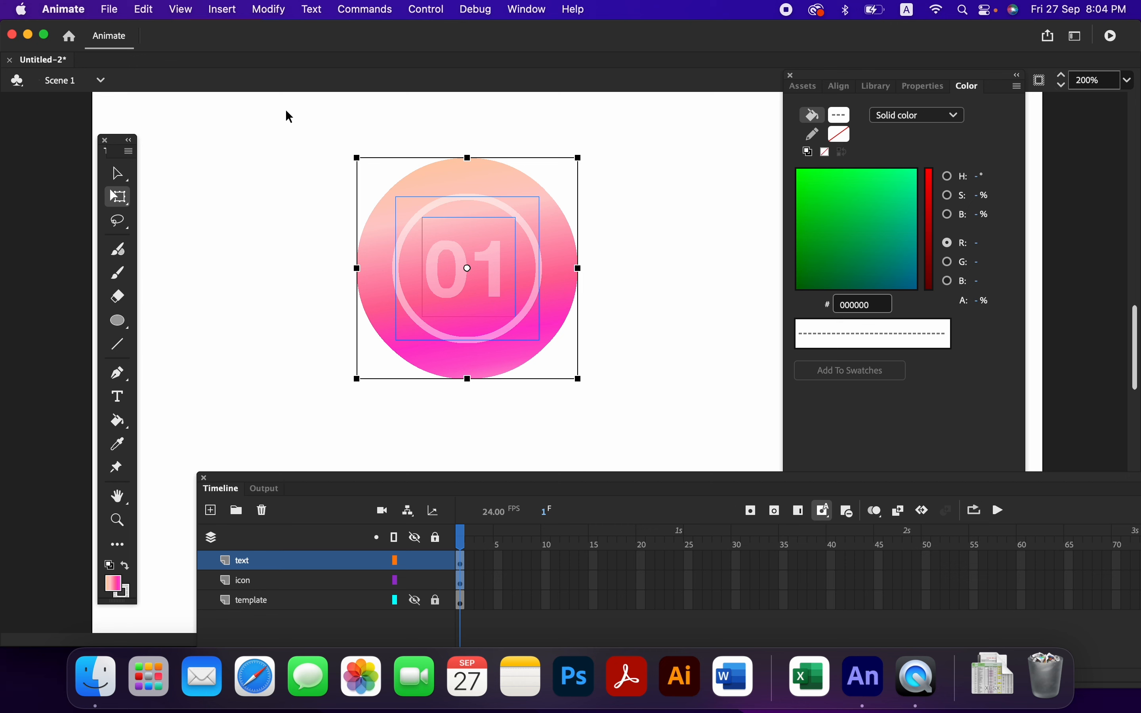
# Add a new layer above text and name it final icon, accepting the adjusted name final_icon.
pyautogui.click(211, 511)
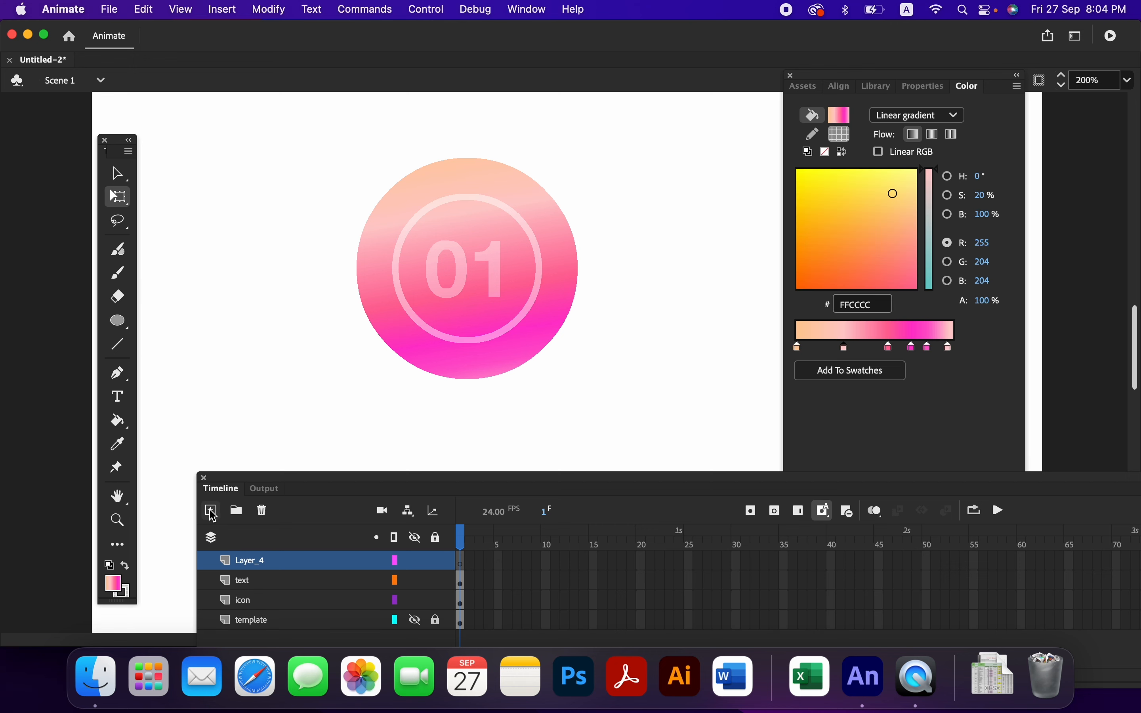
pyautogui.doubleClick(260, 566)
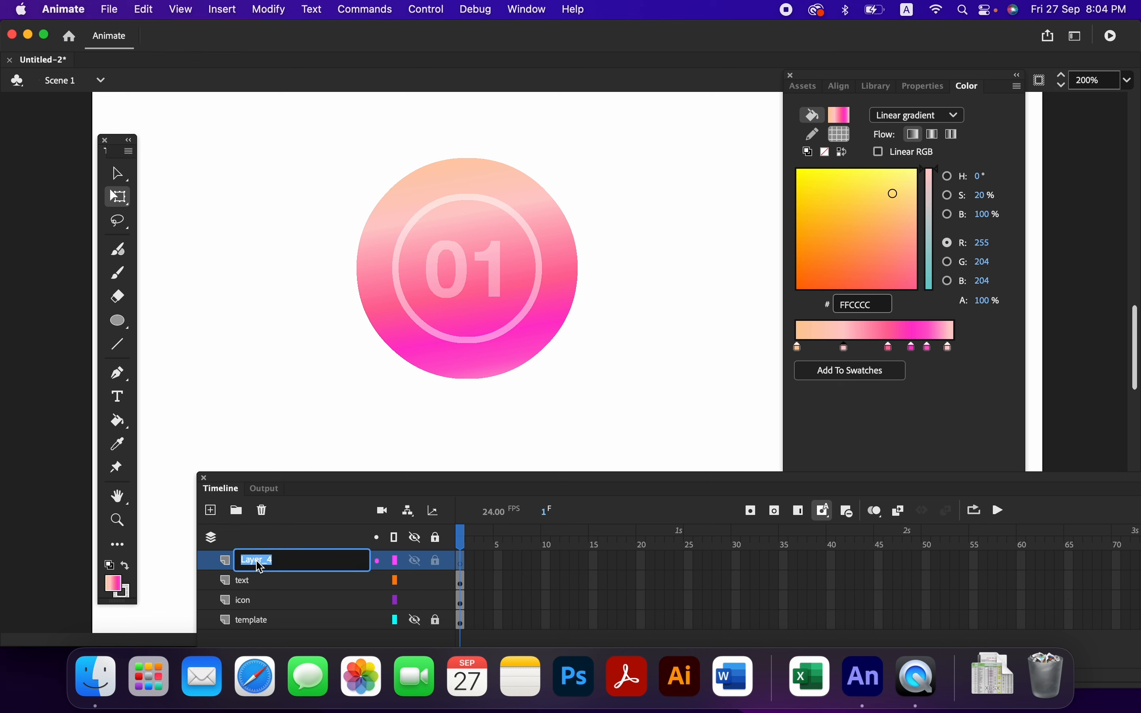
pyautogui.write('final icon')
pyautogui.press('Return')
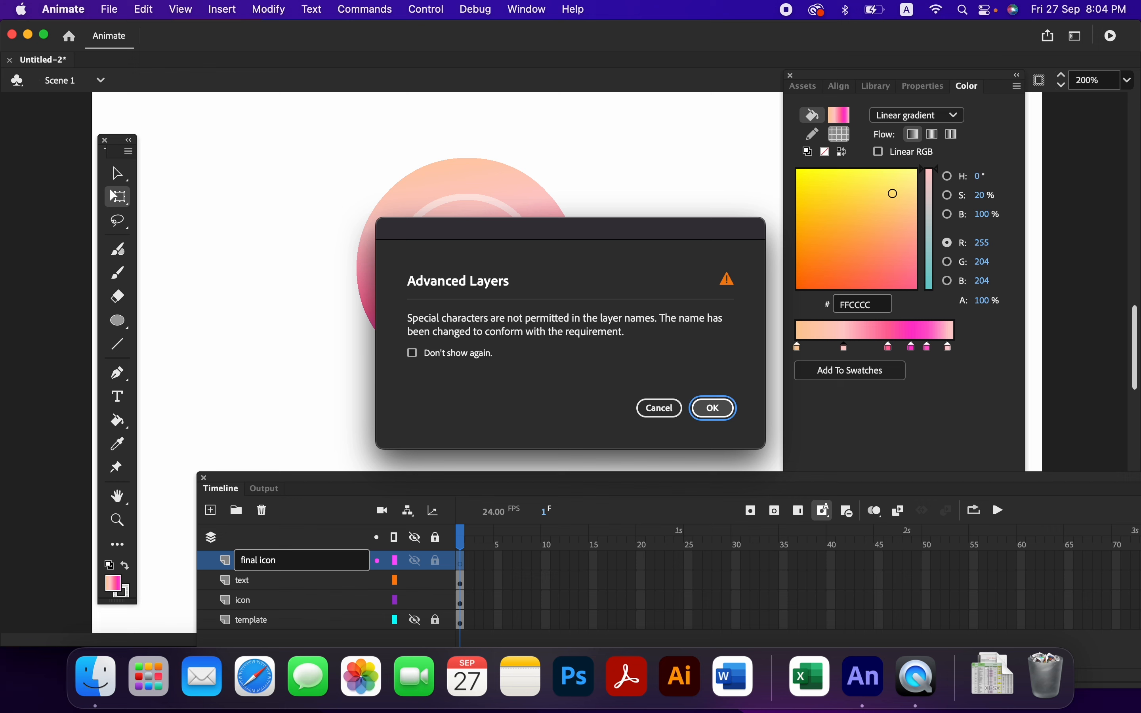
pyautogui.click(713, 409)
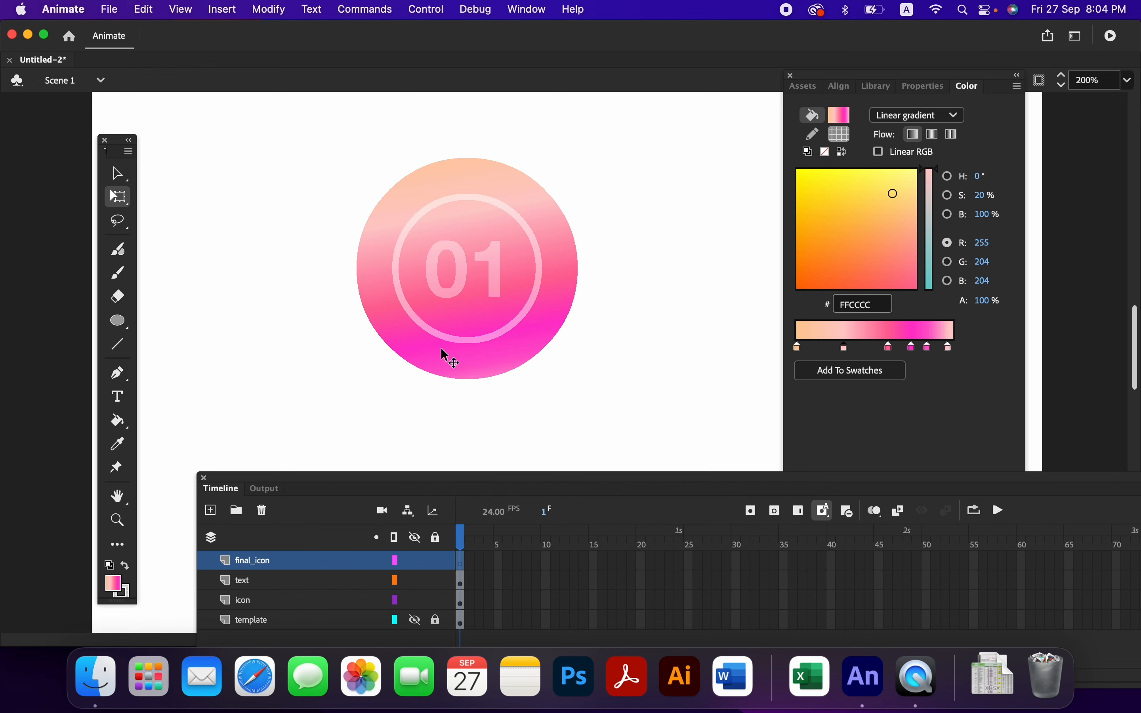
# Hide the text and icon layers and paste the copied button artwork in place on the final_icon layer.
pyautogui.click(415, 580)
pyautogui.click(415, 600)
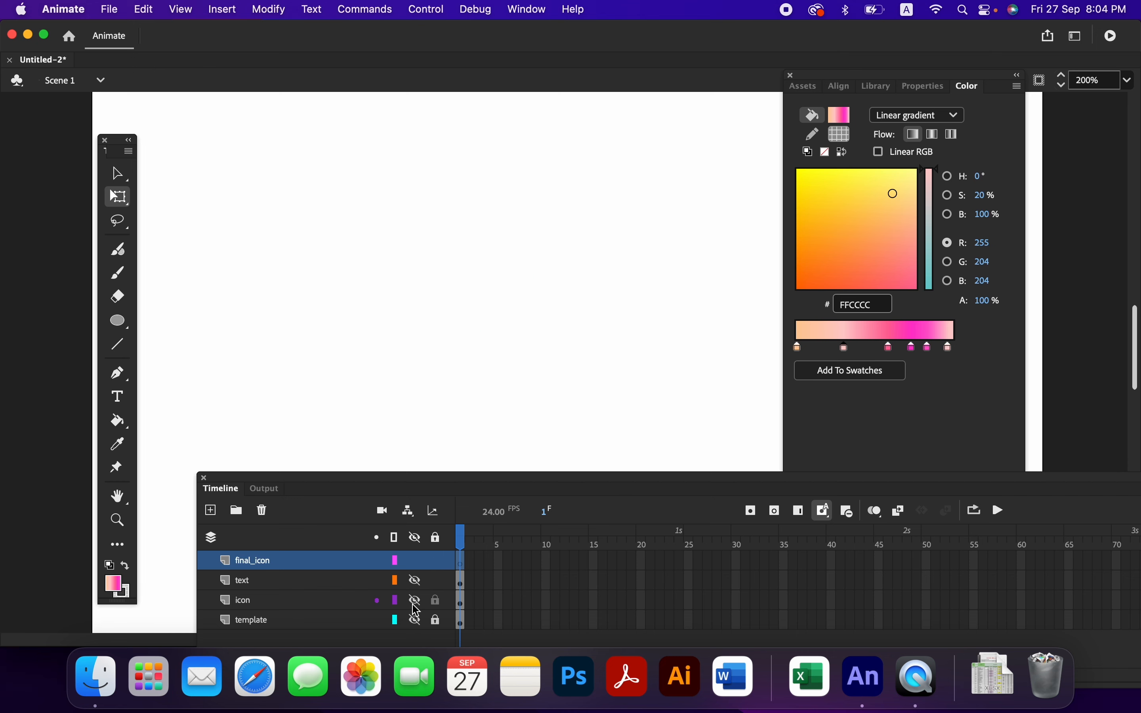
pyautogui.click(144, 14)
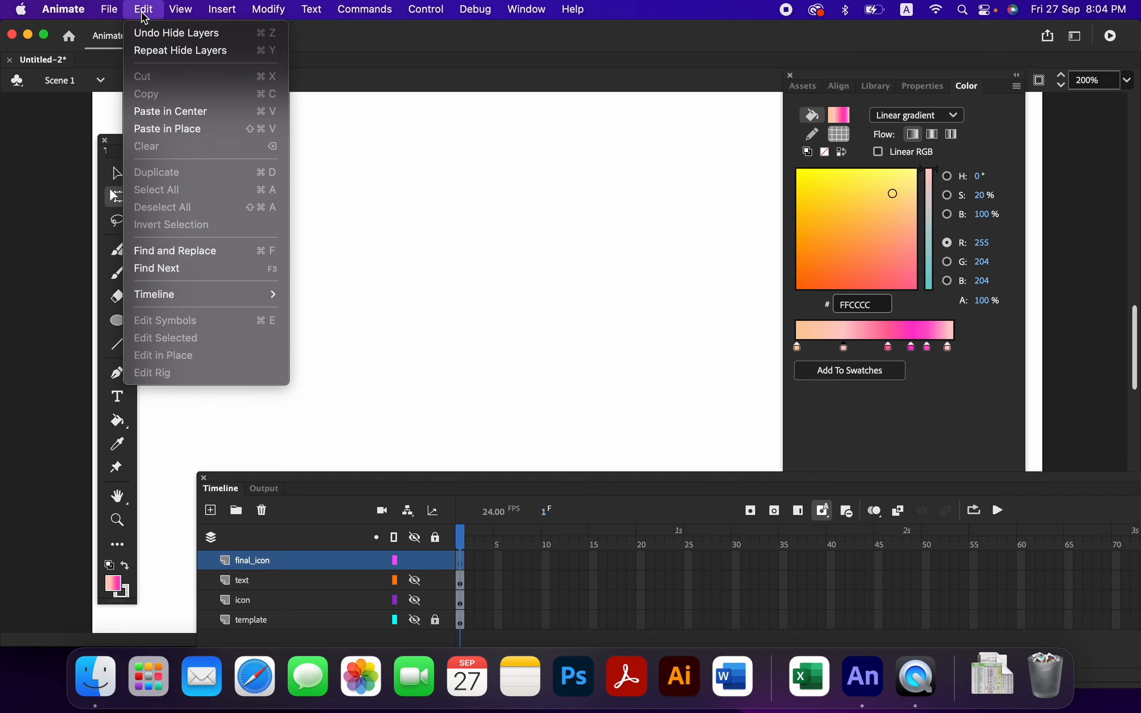
pyautogui.click(188, 129)
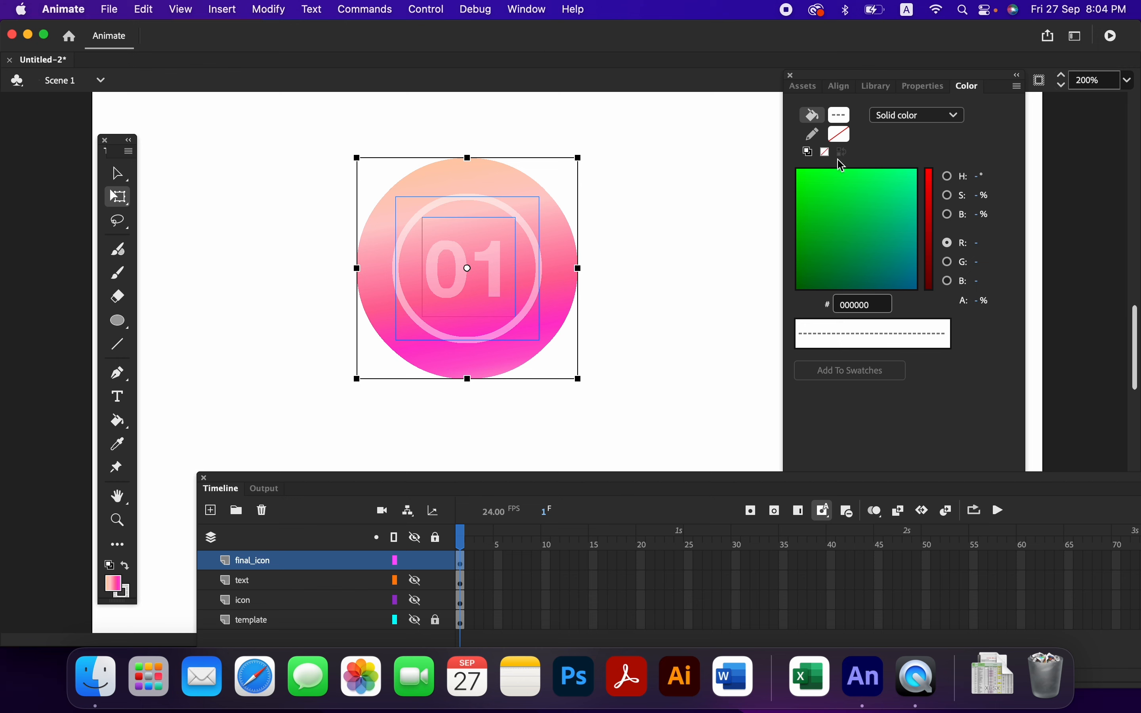
# Add a Drop Shadow filter to the final_icon frame with its angle set to 125°, and deselect the artwork.
pyautogui.click(935, 87)
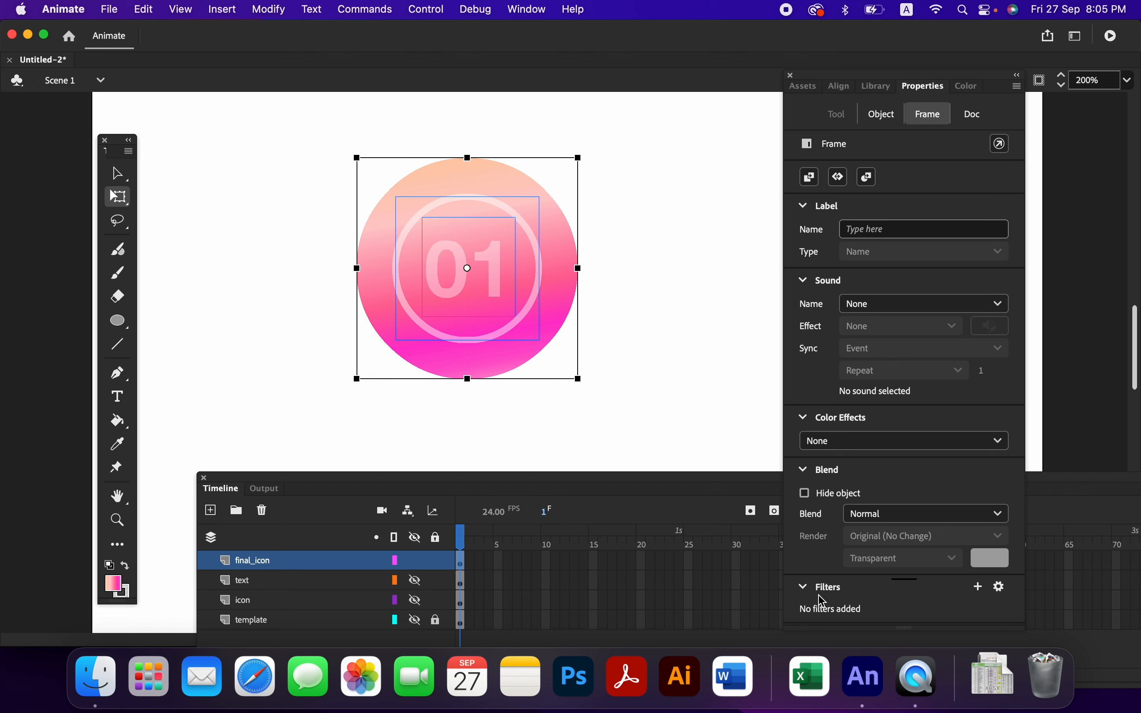
pyautogui.click(806, 589)
pyautogui.click(807, 589)
pyautogui.click(977, 588)
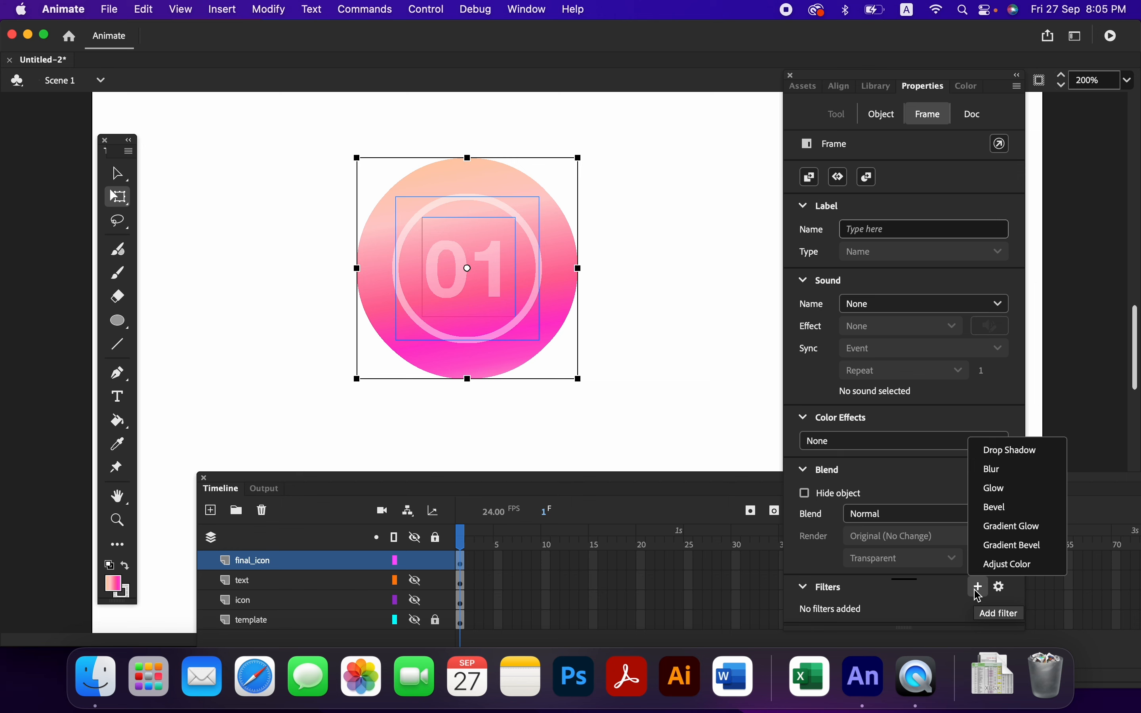
pyautogui.click(1014, 451)
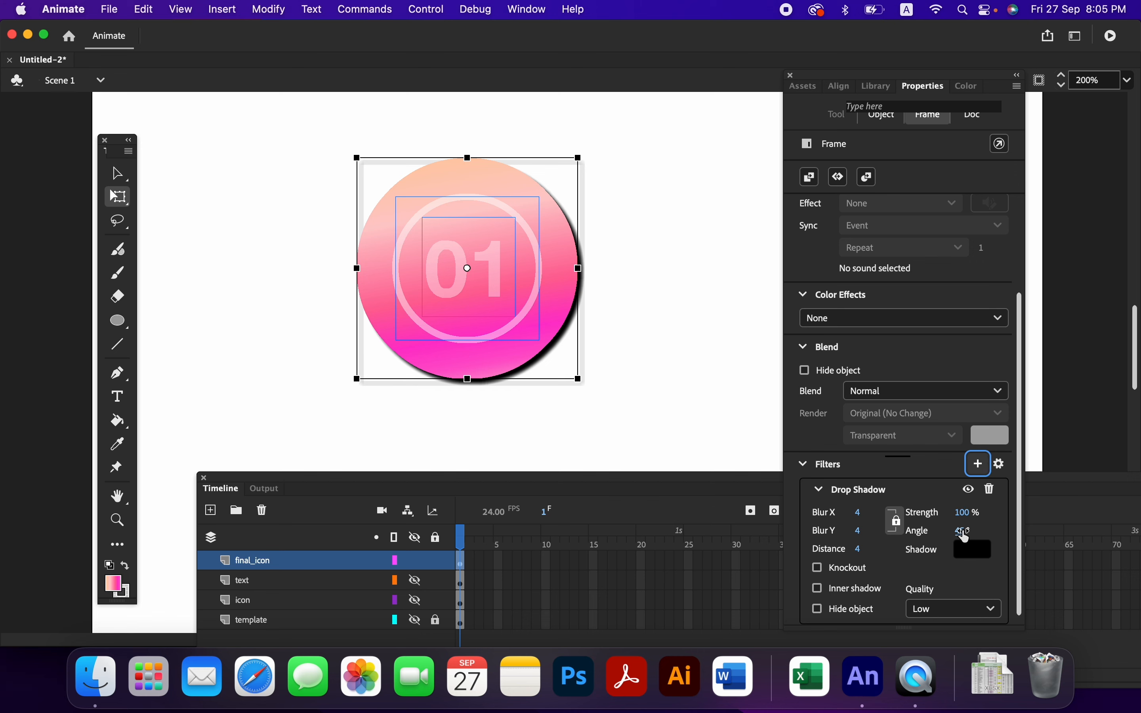
pyautogui.moveTo(965, 533)
pyautogui.mouseDown()
pyautogui.moveTo(1009, 527)
pyautogui.moveTo(980, 522)
pyautogui.mouseUp()
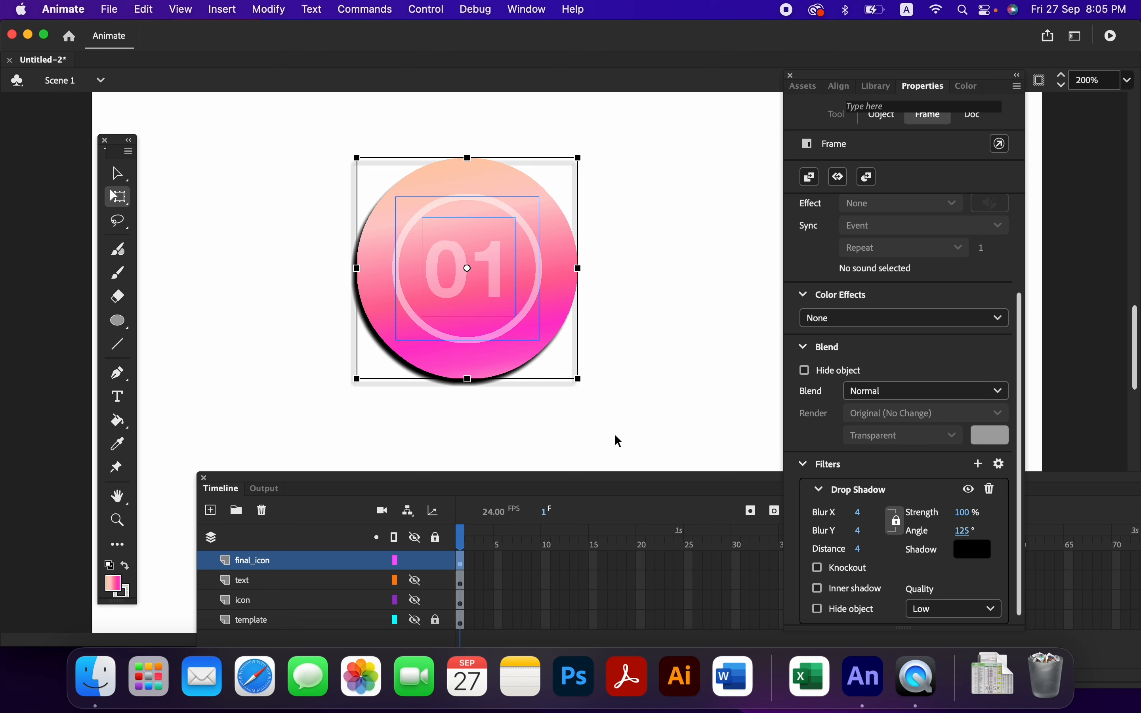
pyautogui.click(629, 434)
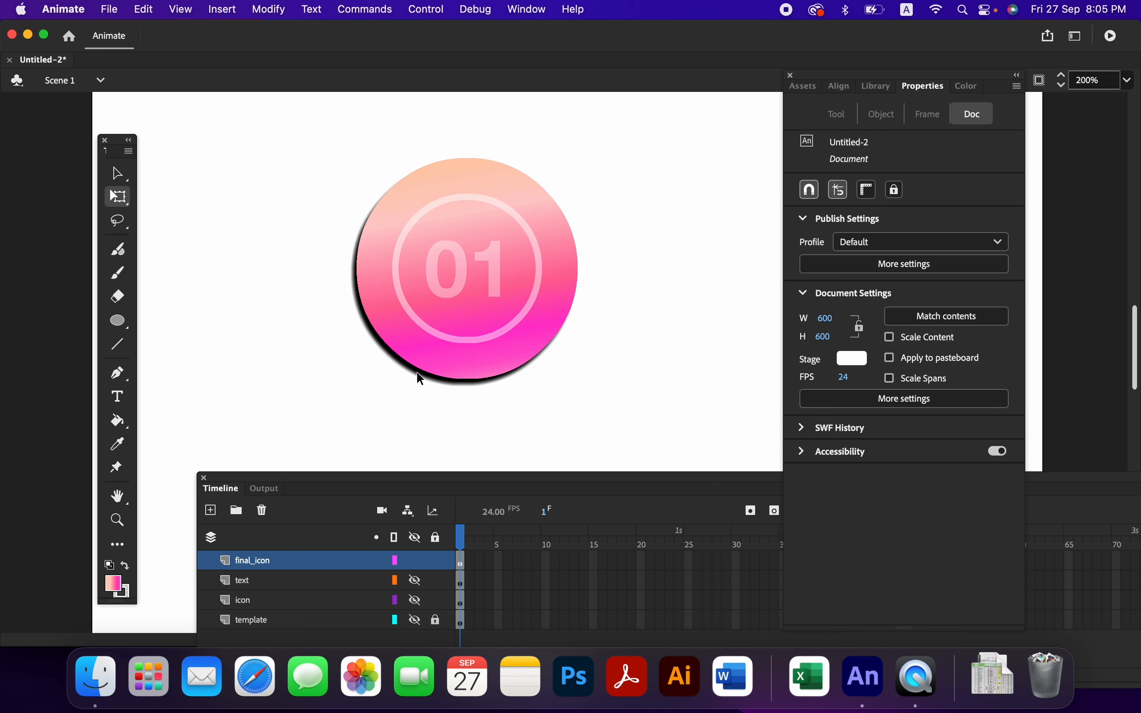
pyautogui.doubleClick(452, 331)
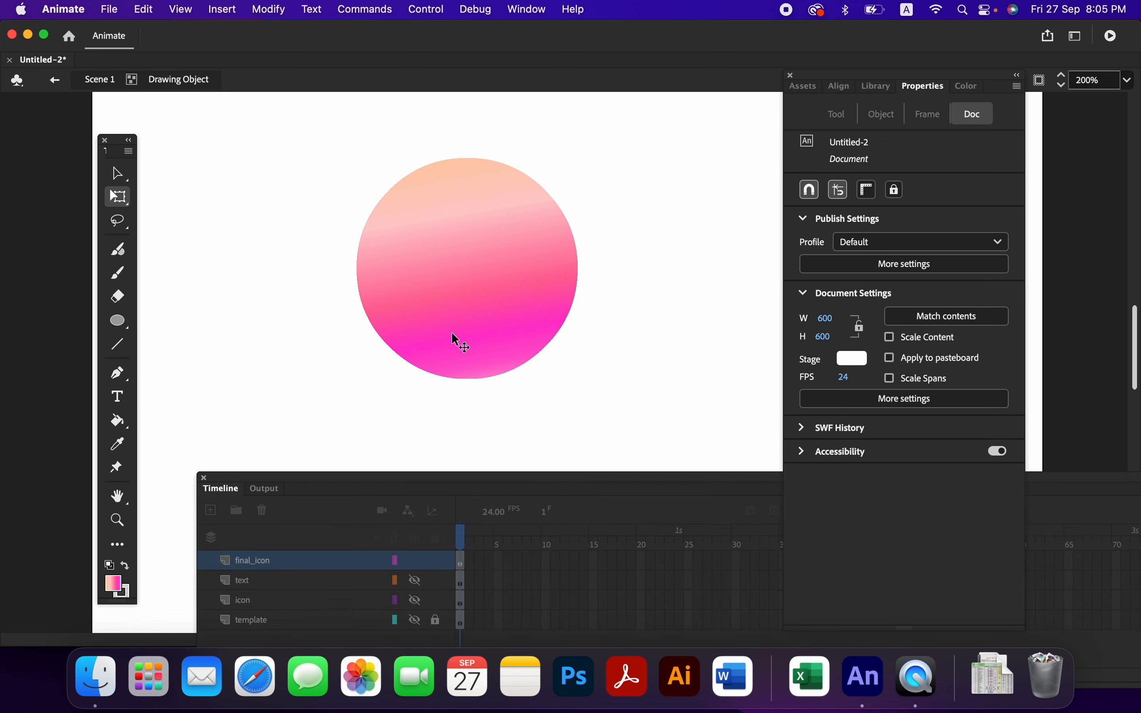
pyautogui.doubleClick(600, 378)
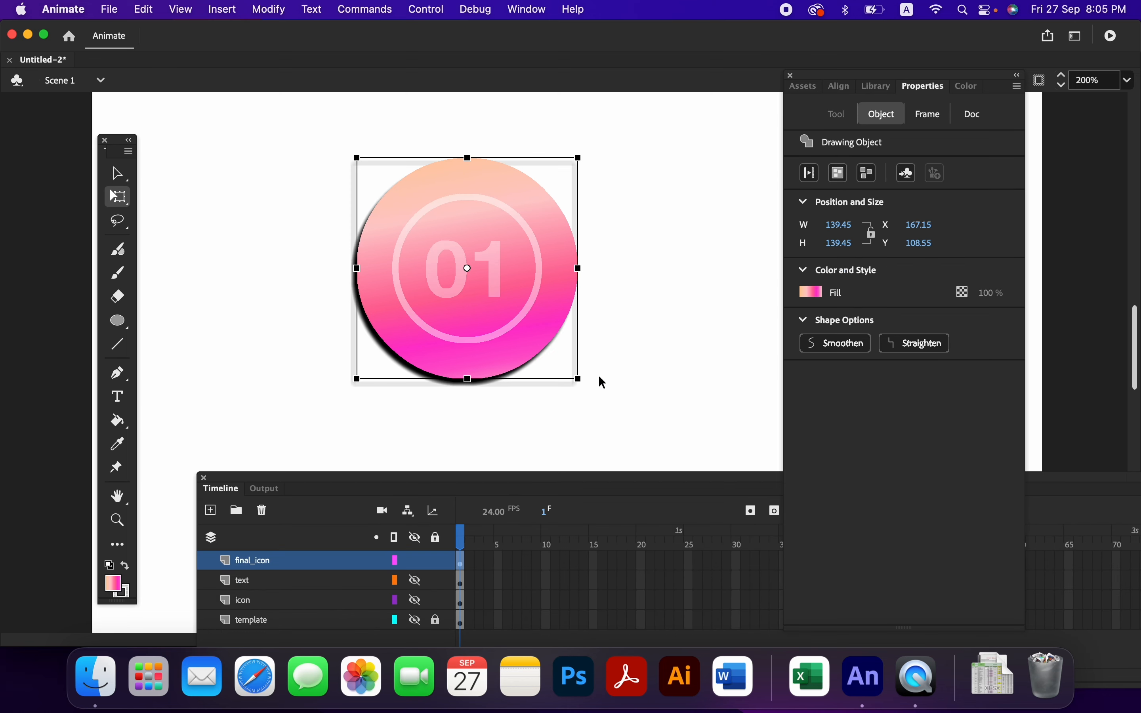
pyautogui.click(449, 389)
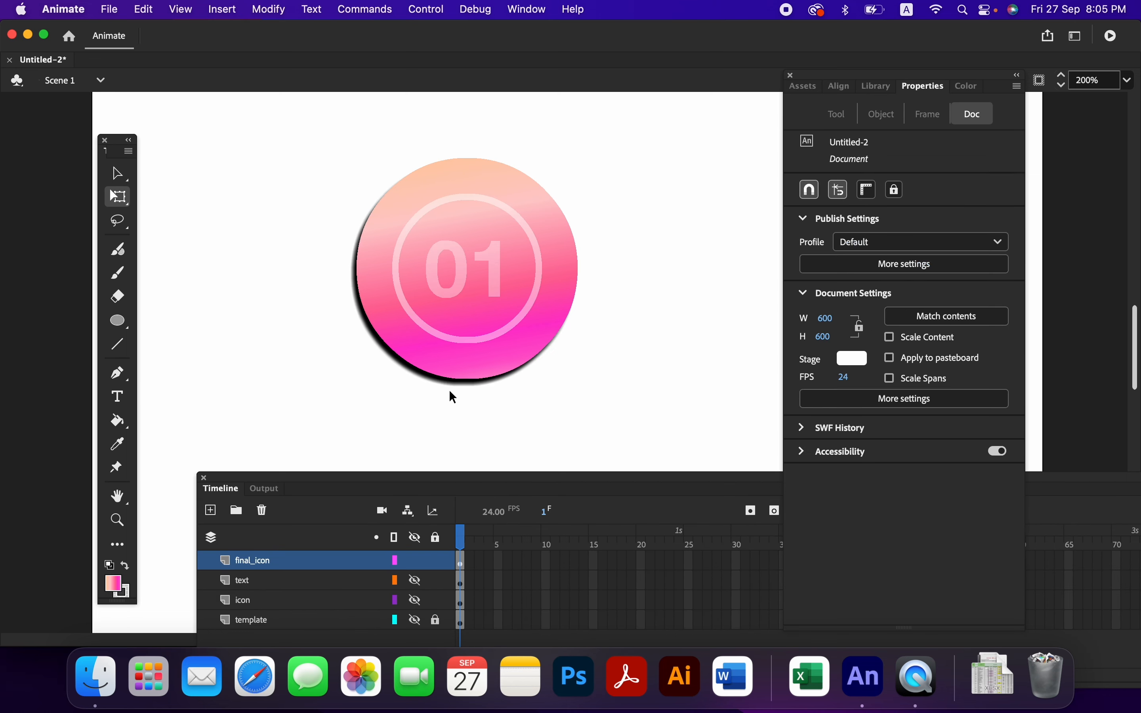
# Set the final_icon frame's drop shadow to Blur X and Y 34 and Distance 23, and deselect the artwork.
pyautogui.click(270, 570)
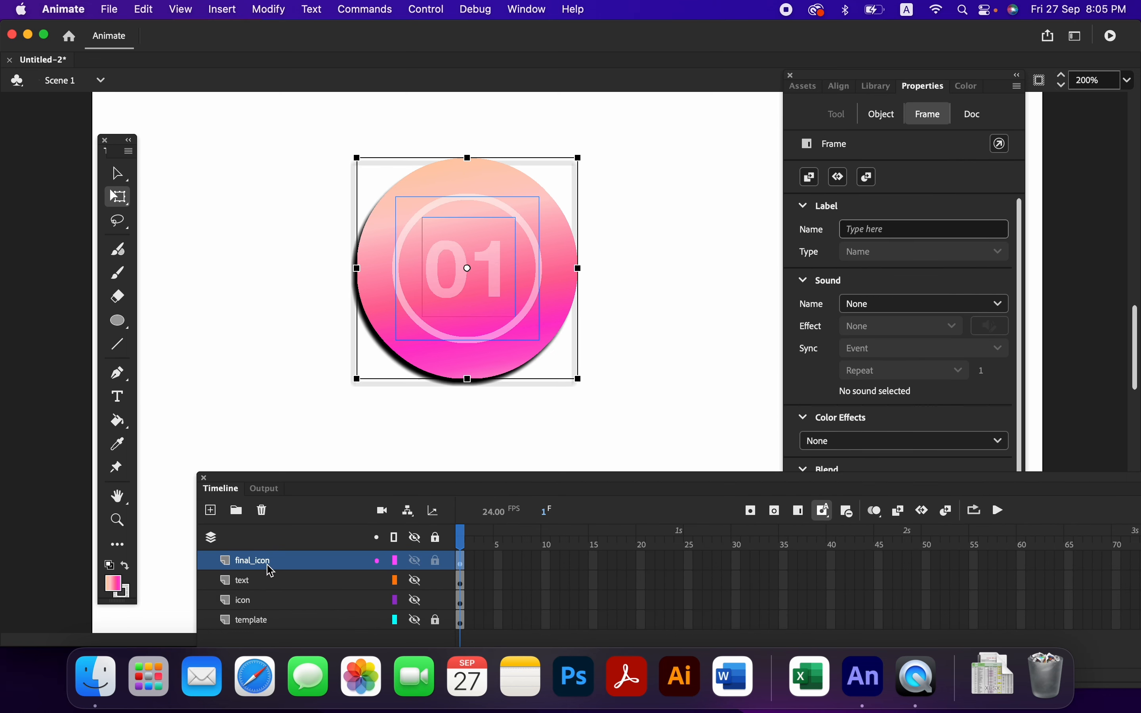
pyautogui.click(943, 419)
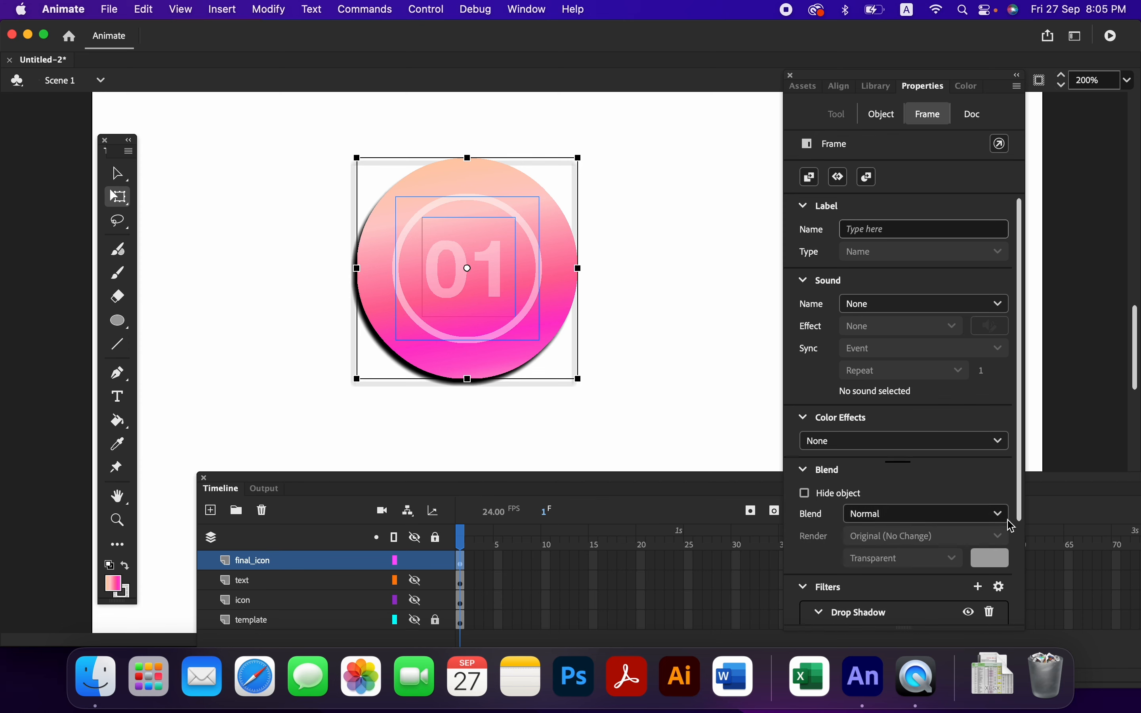
pyautogui.click(870, 614)
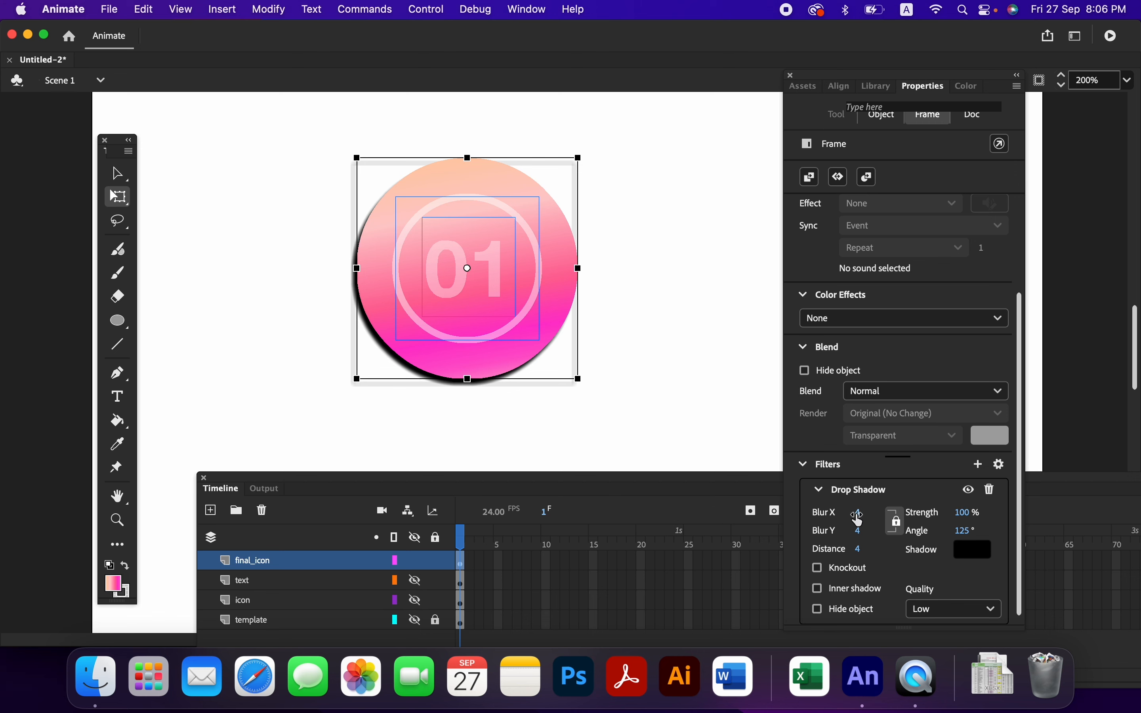
pyautogui.moveTo(859, 514); pyautogui.dragTo(881, 553)
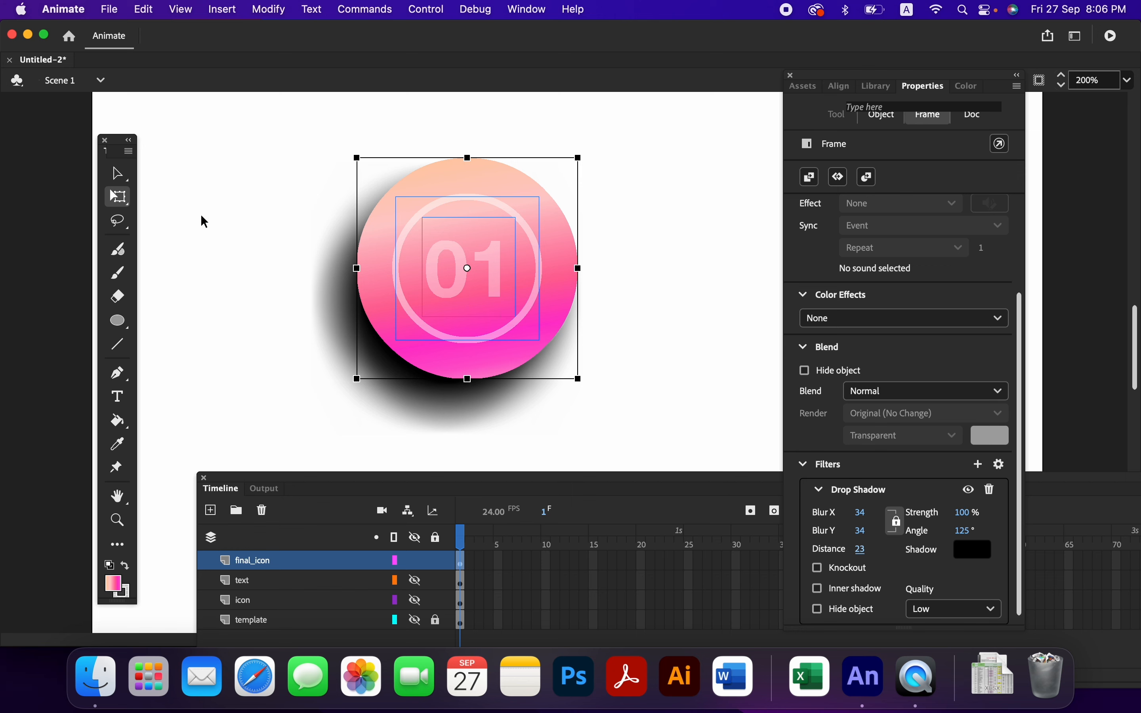
pyautogui.click(119, 171)
pyautogui.click(234, 274)
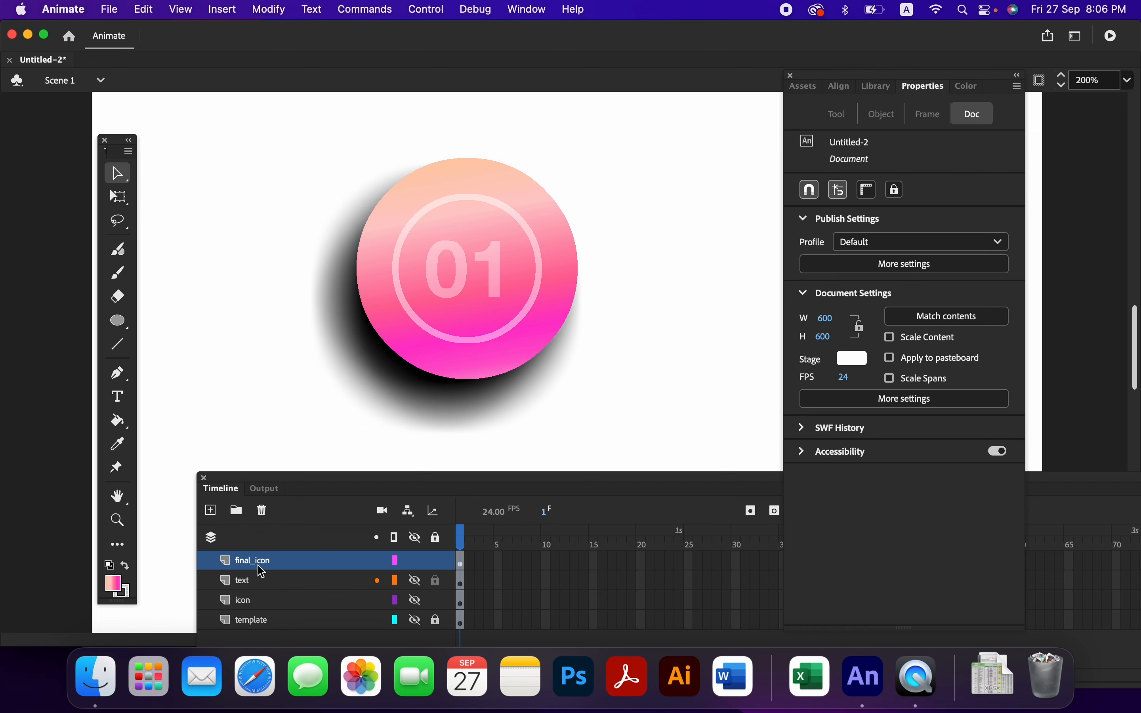
# Add another new layer and move it directly below the final_icon layer.
pyautogui.click(212, 515)
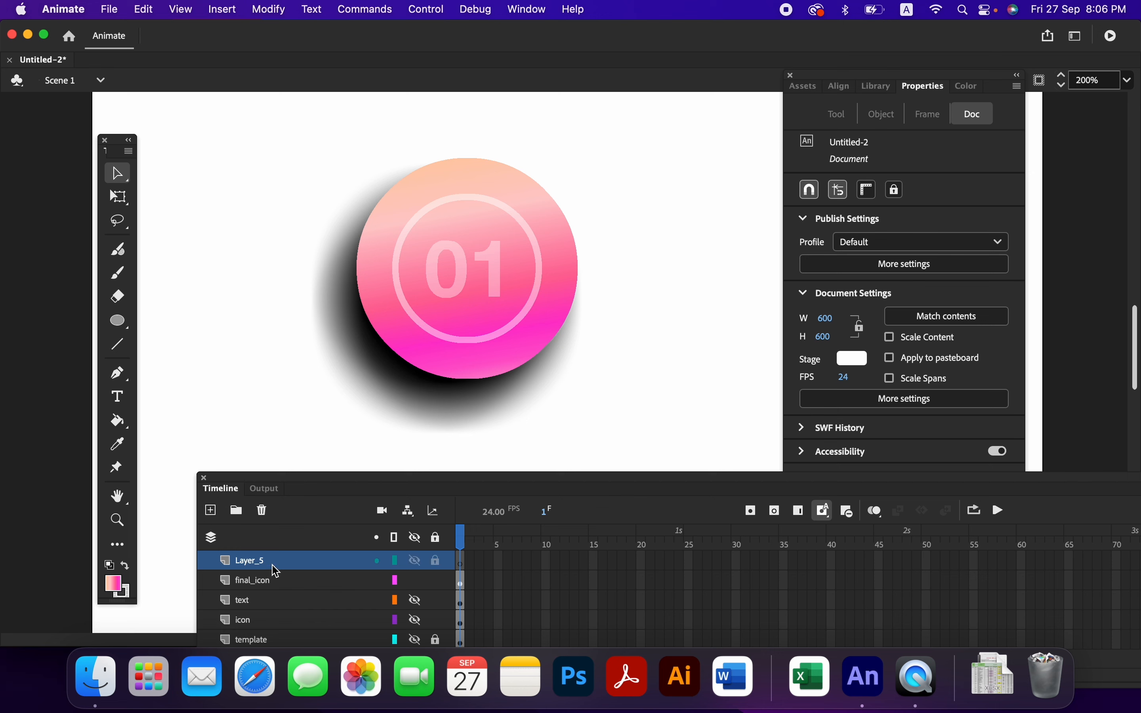
pyautogui.moveTo(270, 562); pyautogui.dragTo(270, 604)
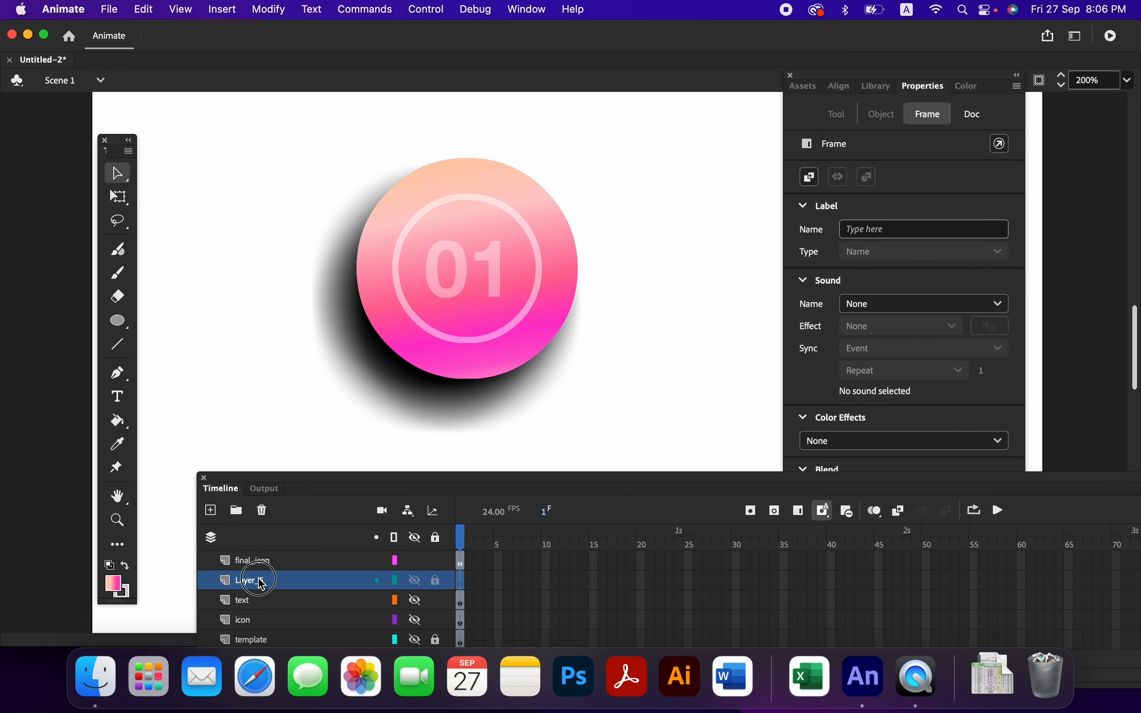
# Rename the new layer below final_icon as background.
pyautogui.doubleClick(261, 583)
pyautogui.write('back')
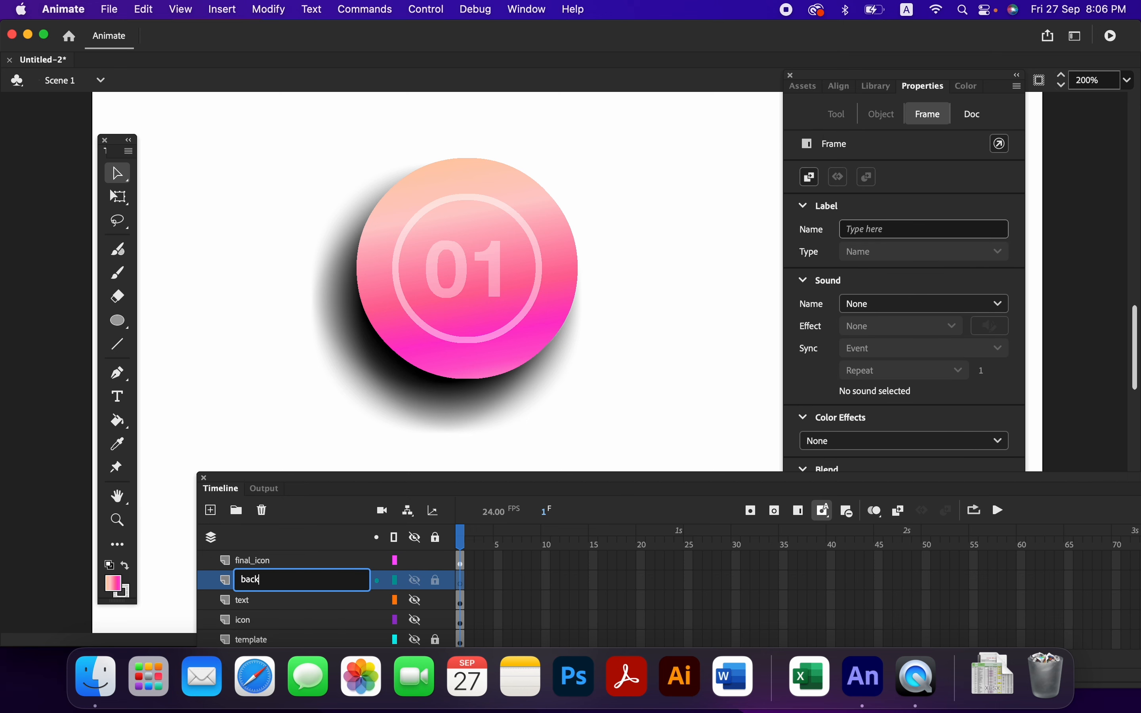
pyautogui.write('ground')
pyautogui.press('Return')
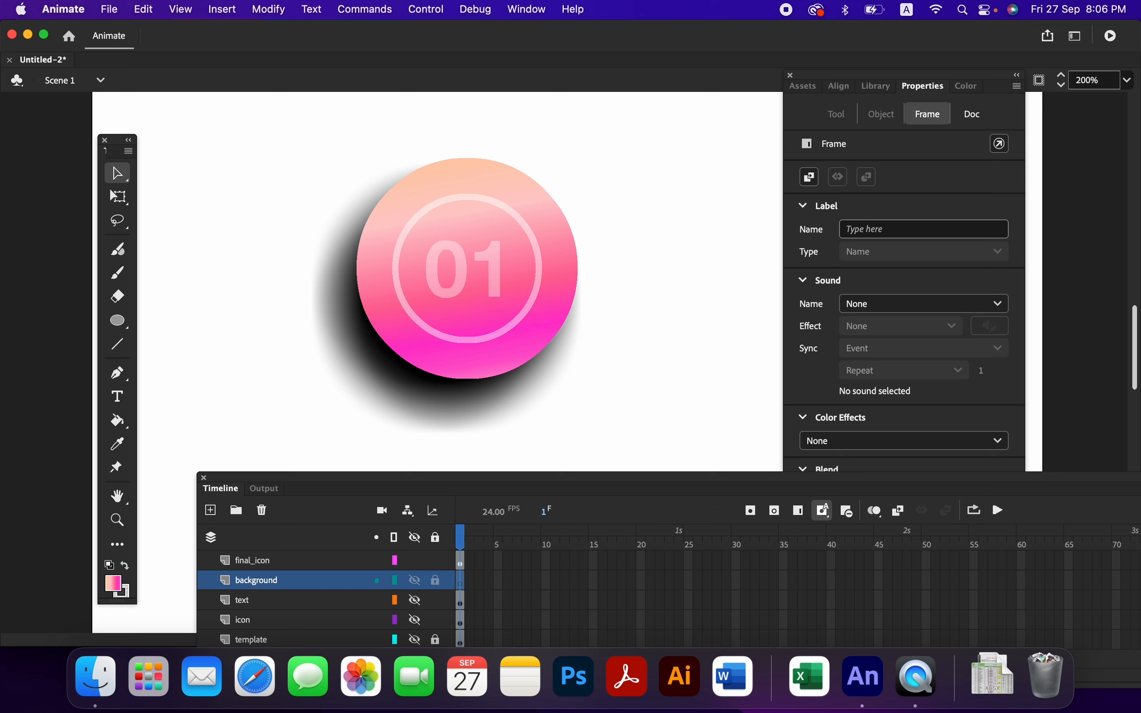
# Draw a square rectangle primitive about 278 by 278 behind the button on the background layer, and deselect it.
pyautogui.moveTo(118, 324); pyautogui.dragTo(182, 343)
pyautogui.moveTo(249, 107); pyautogui.dragTo(690, 468)
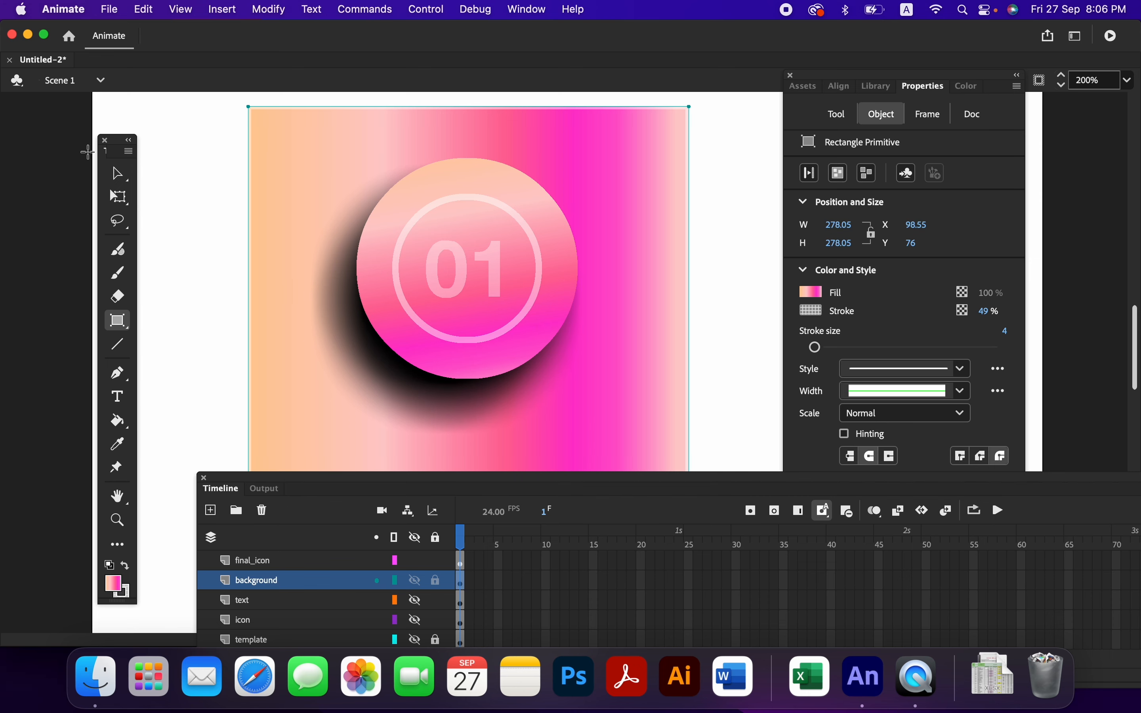
pyautogui.click(117, 174)
pyautogui.click(214, 131)
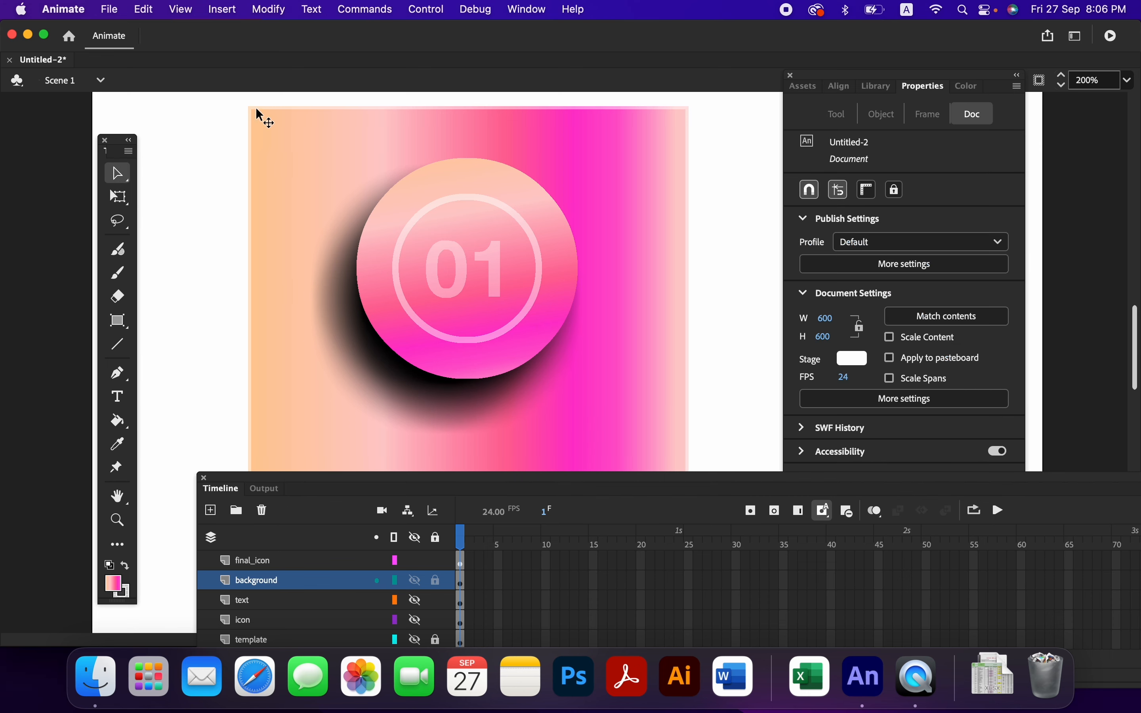
# Convert the background square to an editable drawing object and delete its entire outline stroke.
pyautogui.doubleClick(258, 106)
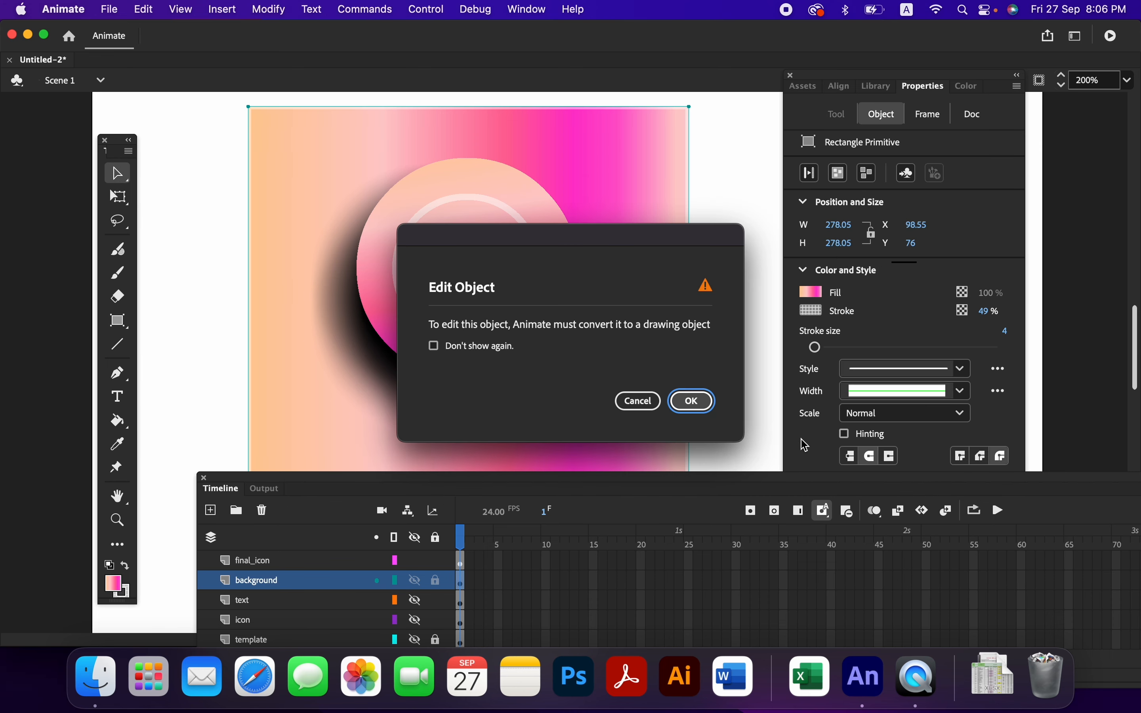
pyautogui.click(700, 406)
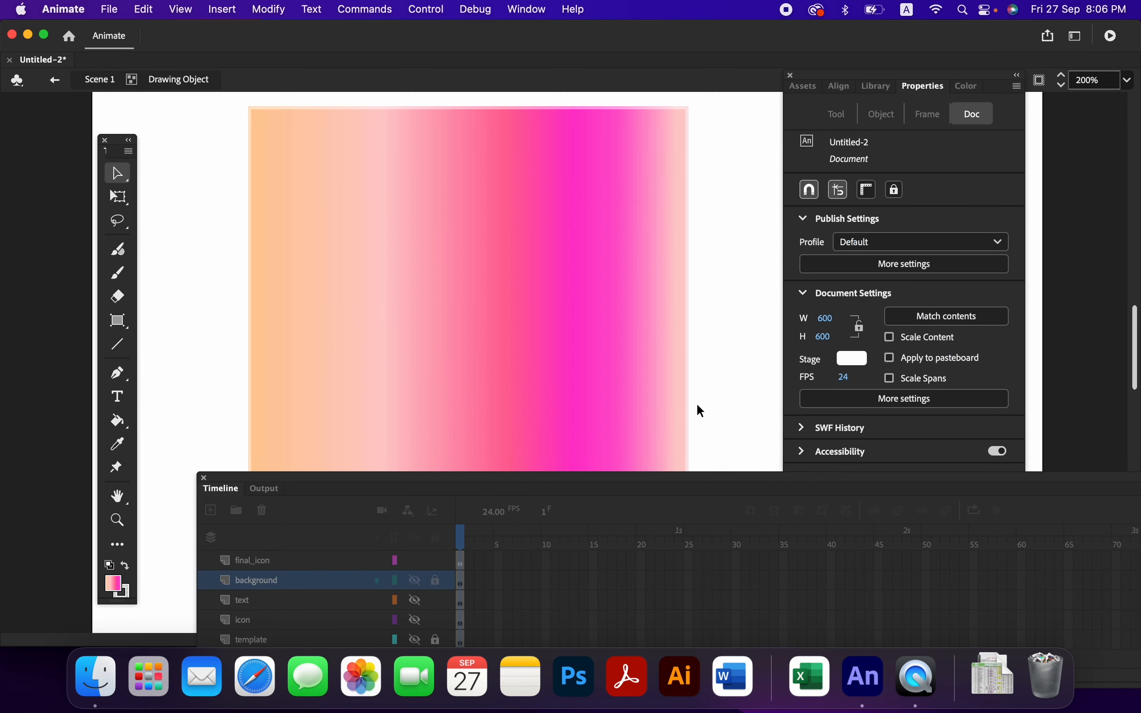
pyautogui.click(621, 284)
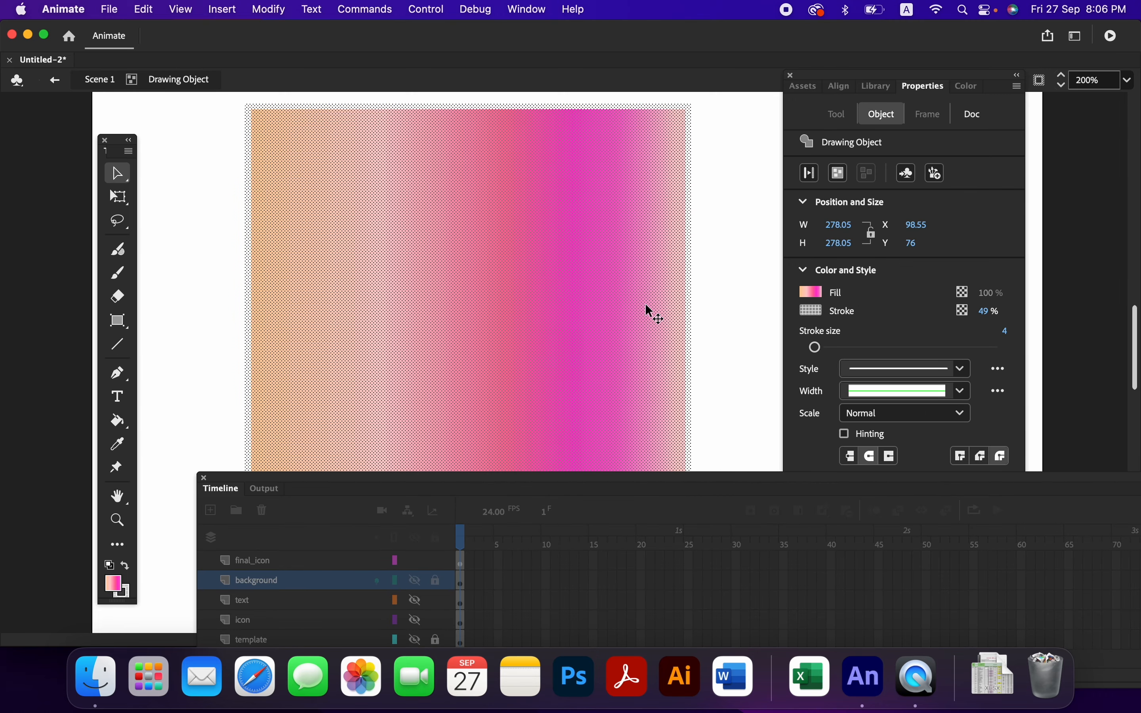
pyautogui.click(714, 294)
pyautogui.click(689, 254)
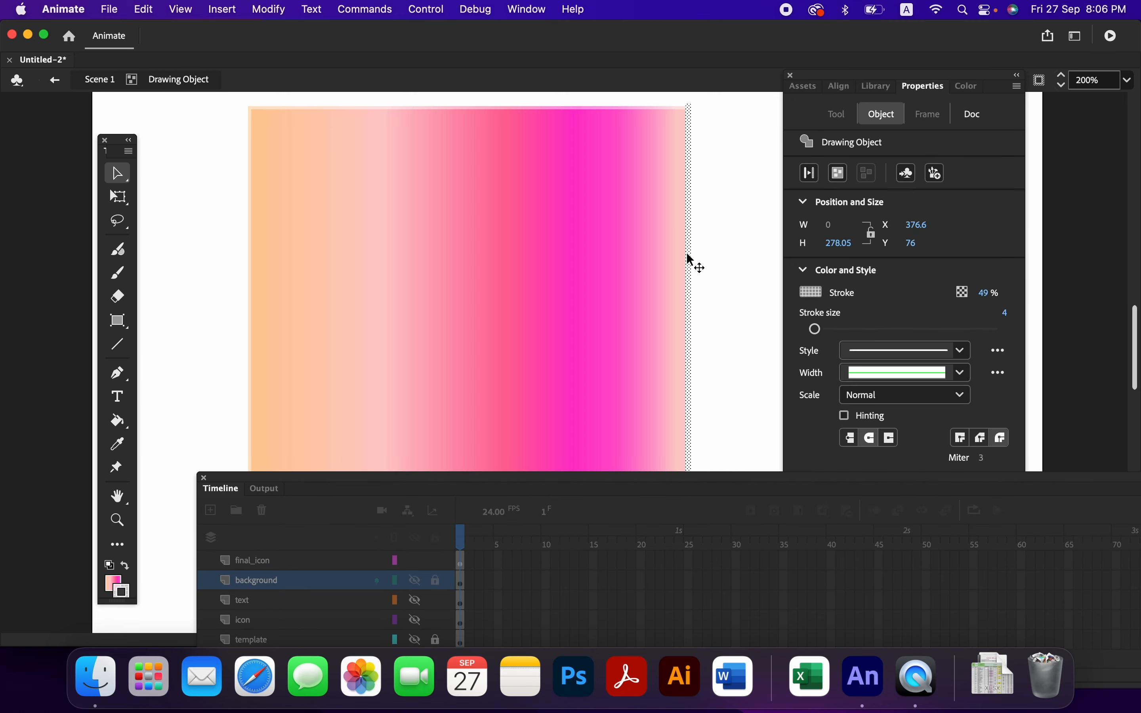
pyautogui.click(691, 259)
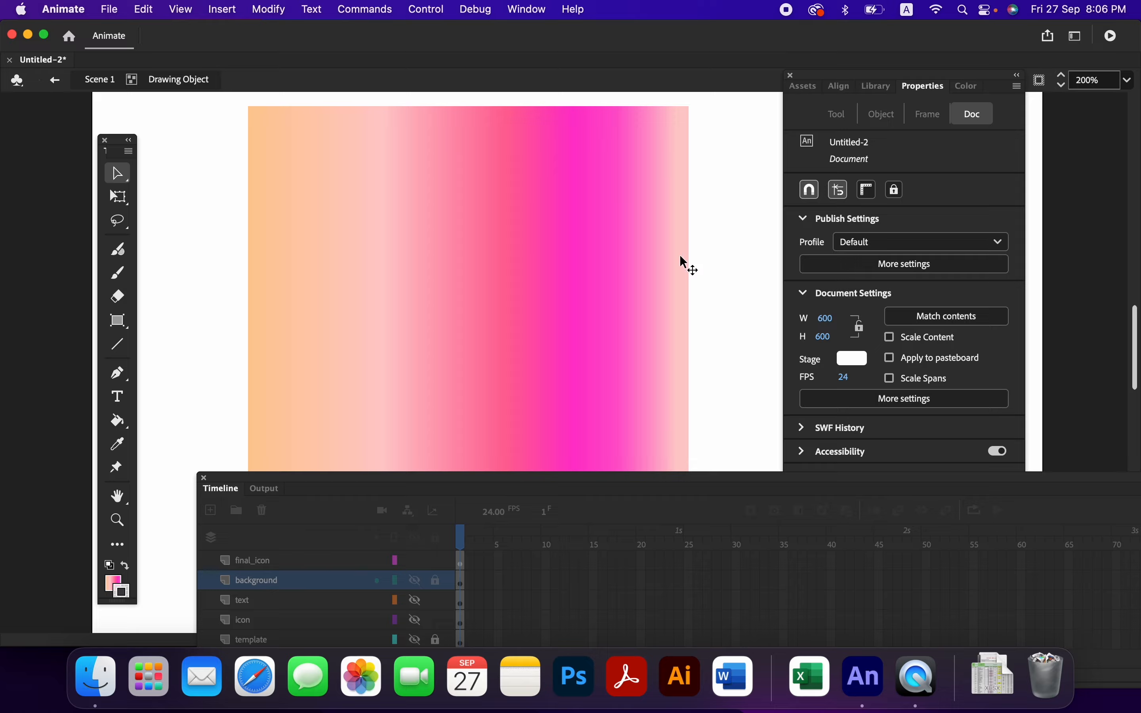
# Change the background square's fill to a solid dark navy blue and return to Scene 1 with nothing selected.
pyautogui.click(484, 245)
pyautogui.click(120, 584)
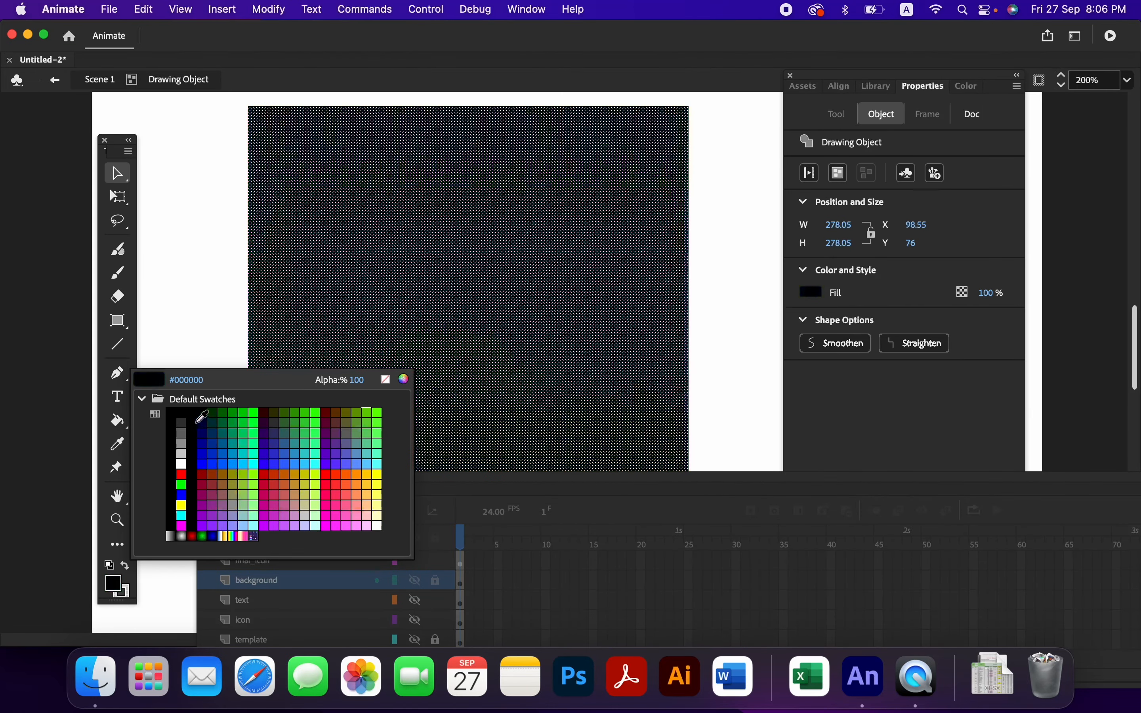
pyautogui.click(200, 423)
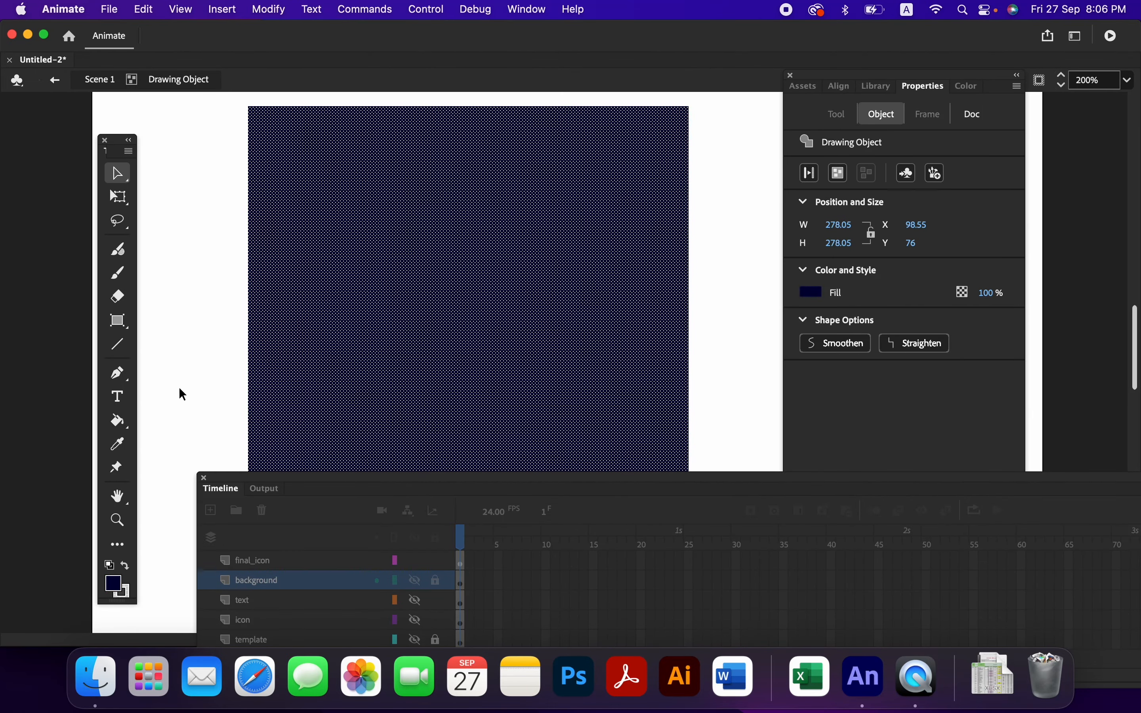
pyautogui.click(57, 81)
pyautogui.click(214, 202)
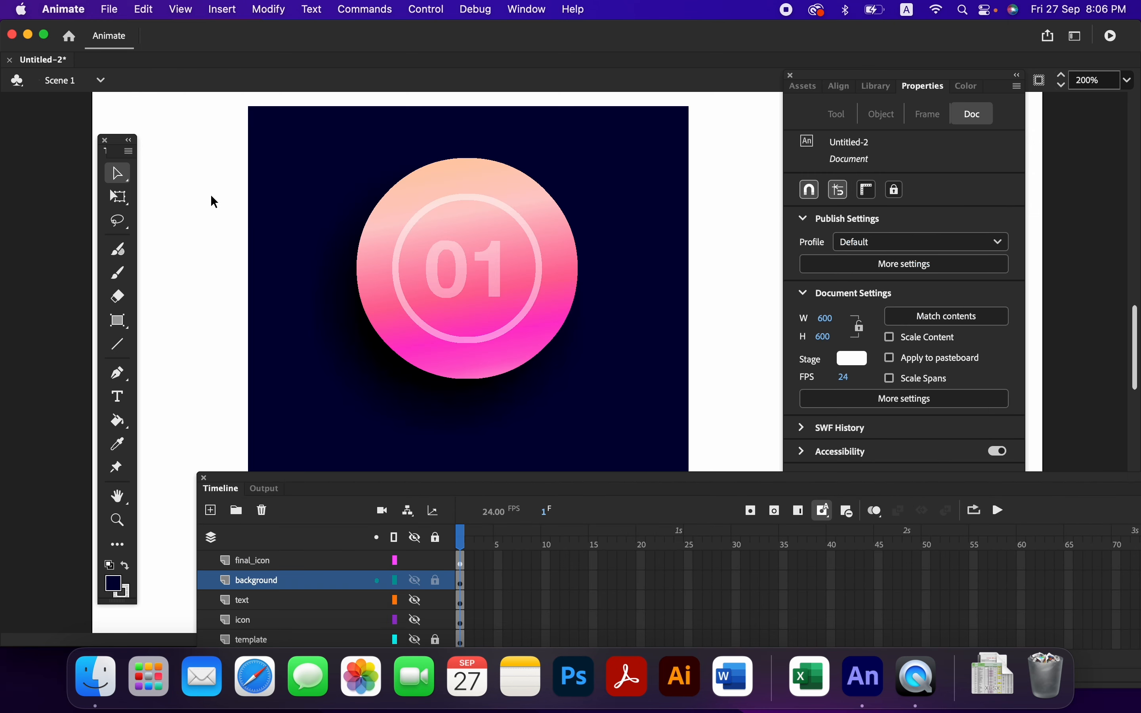